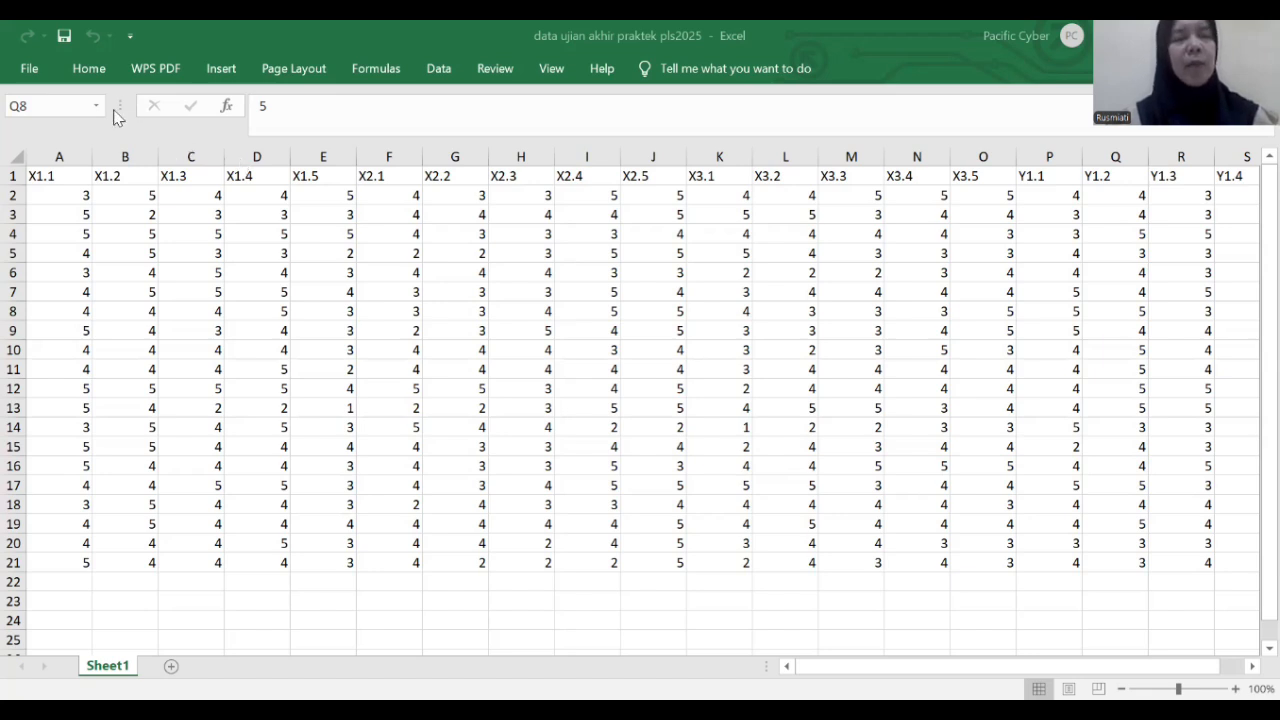
# Step: Save a copy of the workbook on drive D: in CSV (Comma delimited) format, keeping the name data ujian akhir praktek pls2025
pyautogui.click(30, 70)
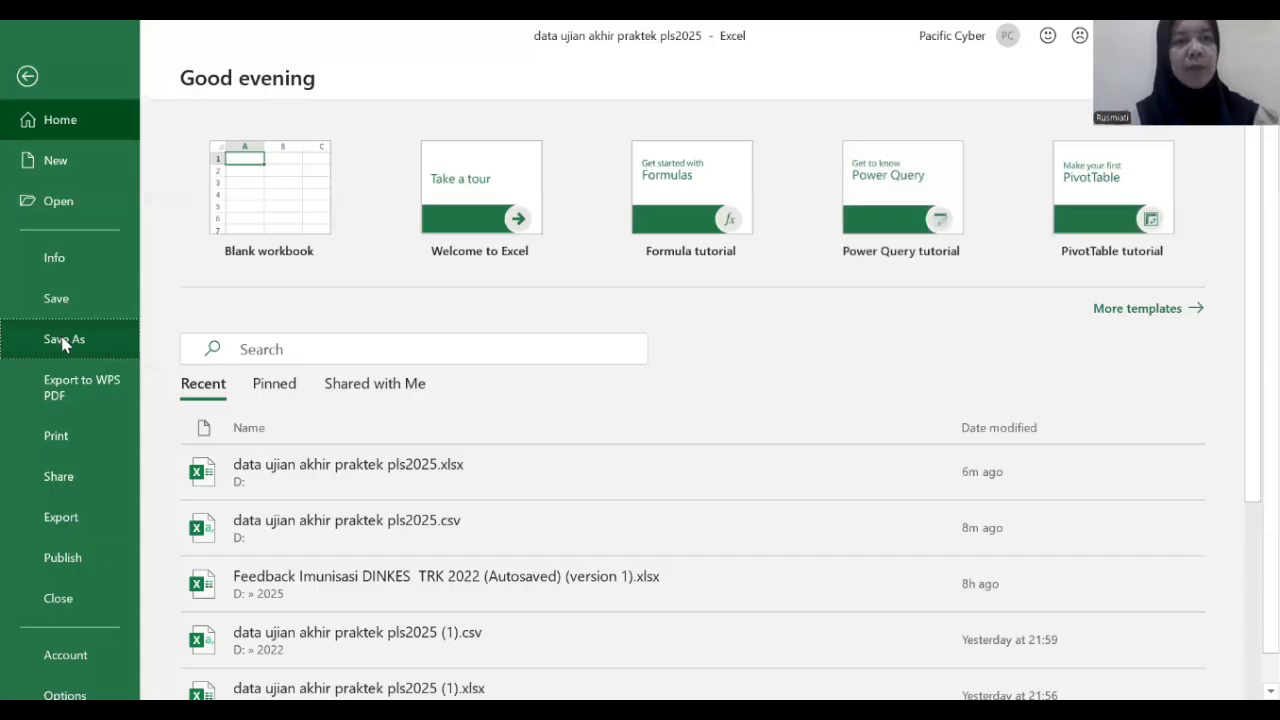
pyautogui.click(64, 340)
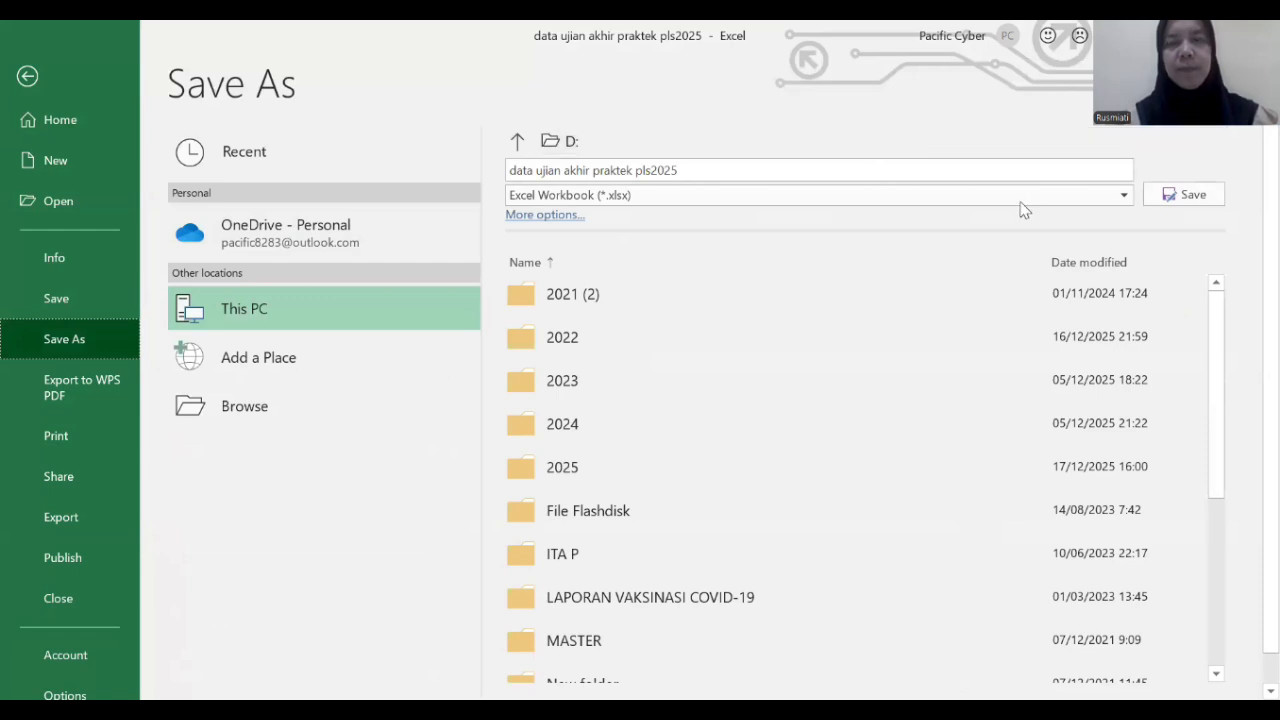
pyautogui.click(1124, 198)
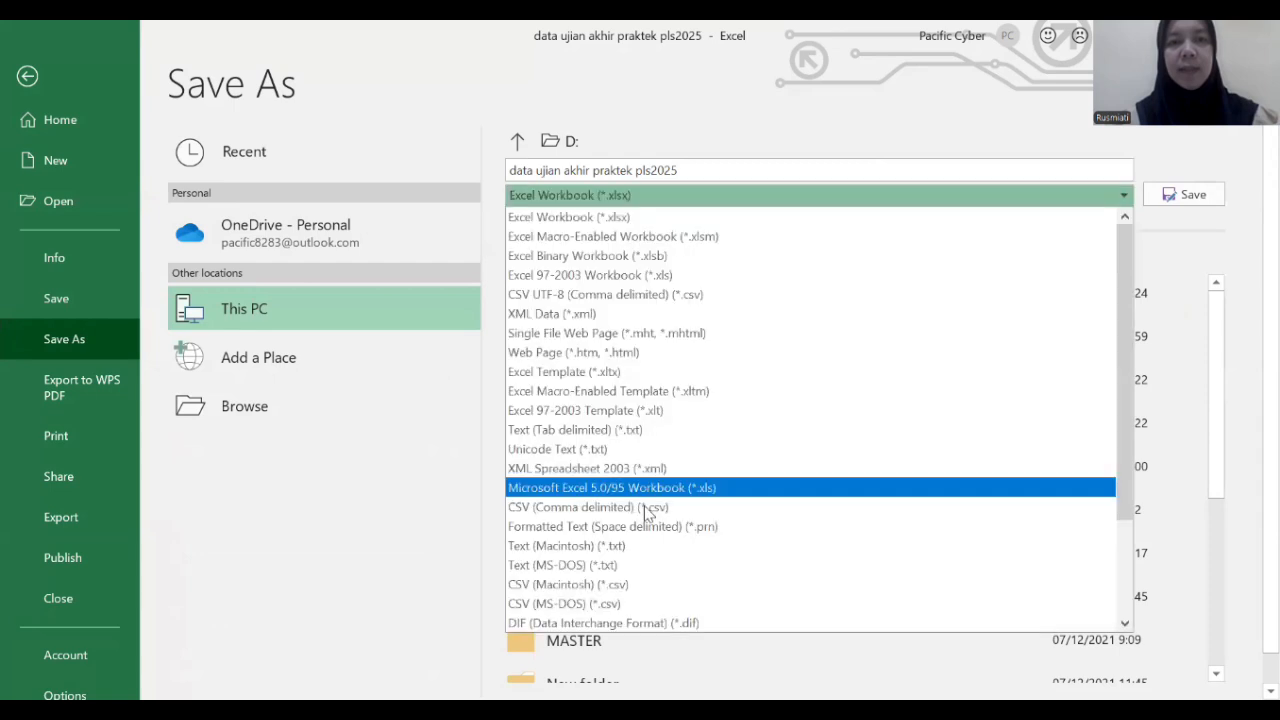
pyautogui.click(645, 510)
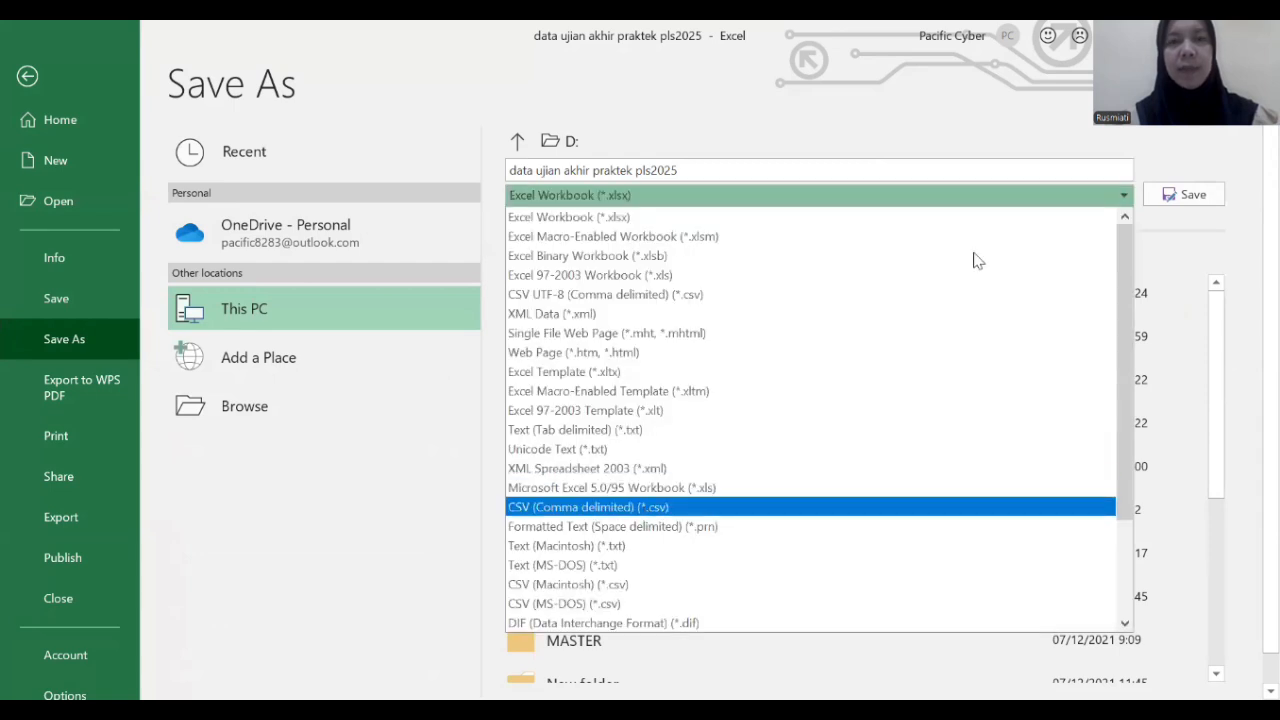
pyautogui.click(1200, 195)
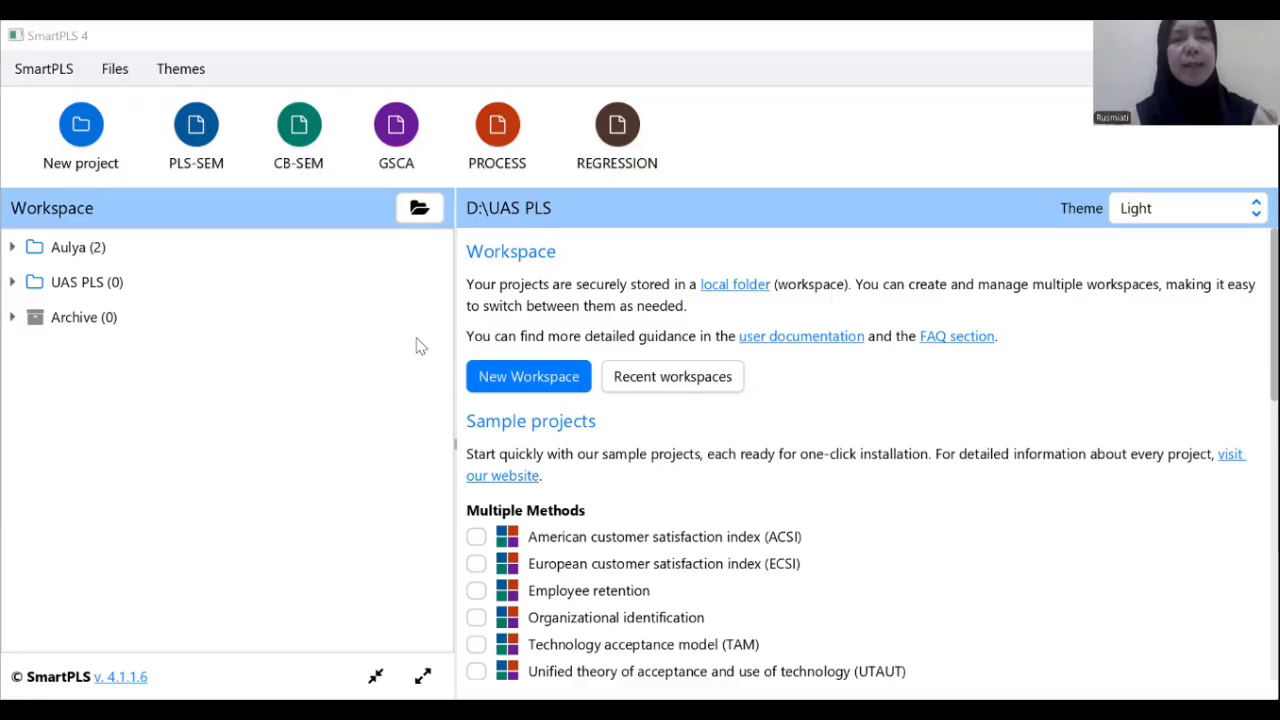
# Step: Switch to SmartPLS and create a new workspace in a new folder named Praktek PLS 2025 on drive D:
pyautogui.click(521, 375)
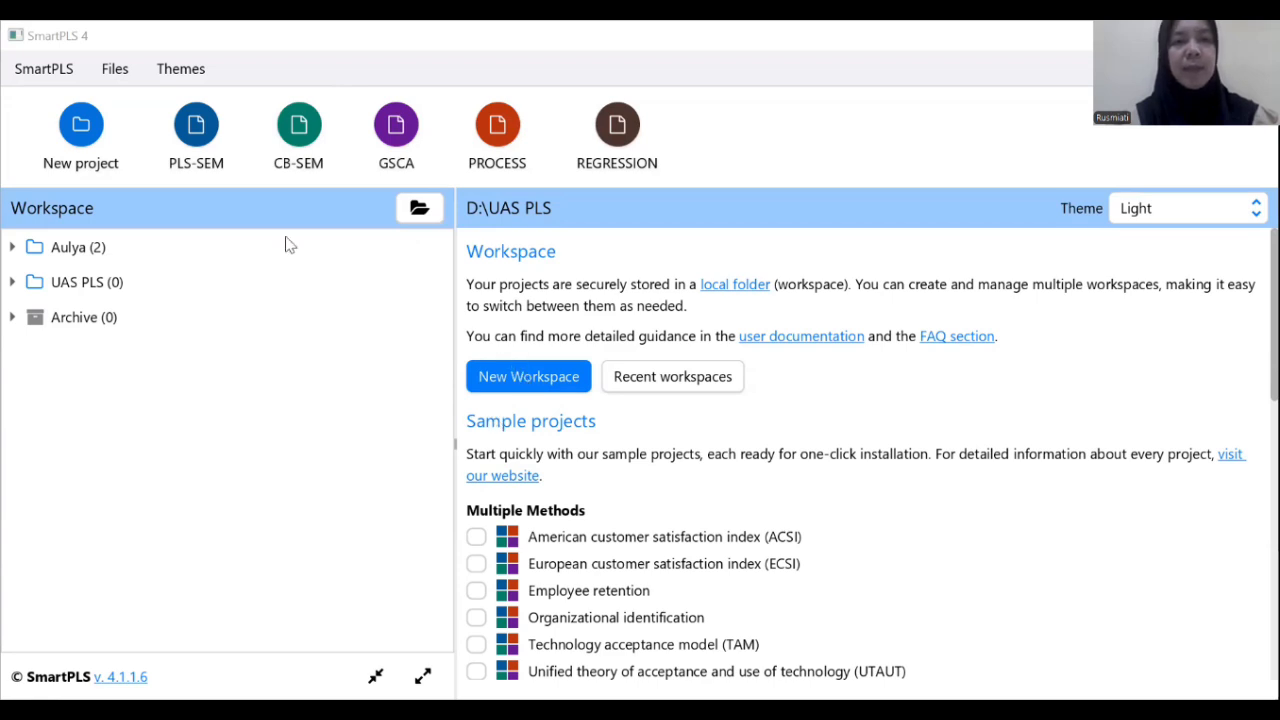
pyautogui.click(95, 310)
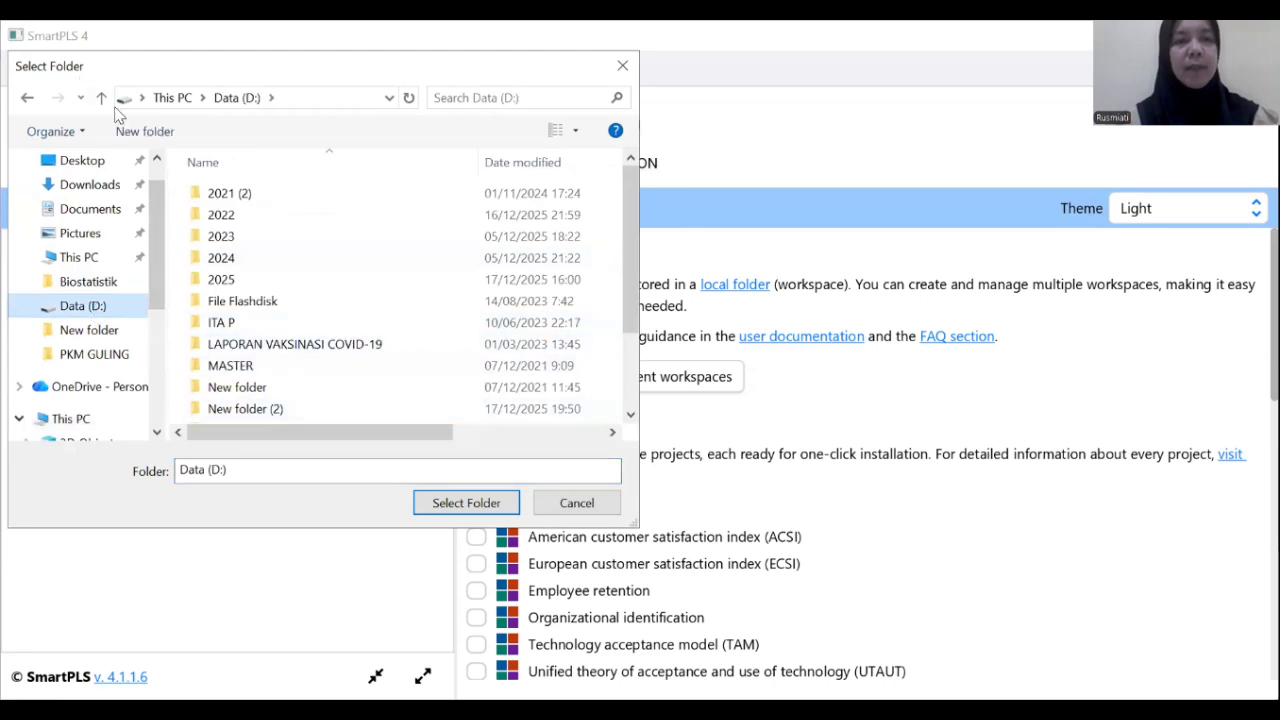
pyautogui.click(130, 132)
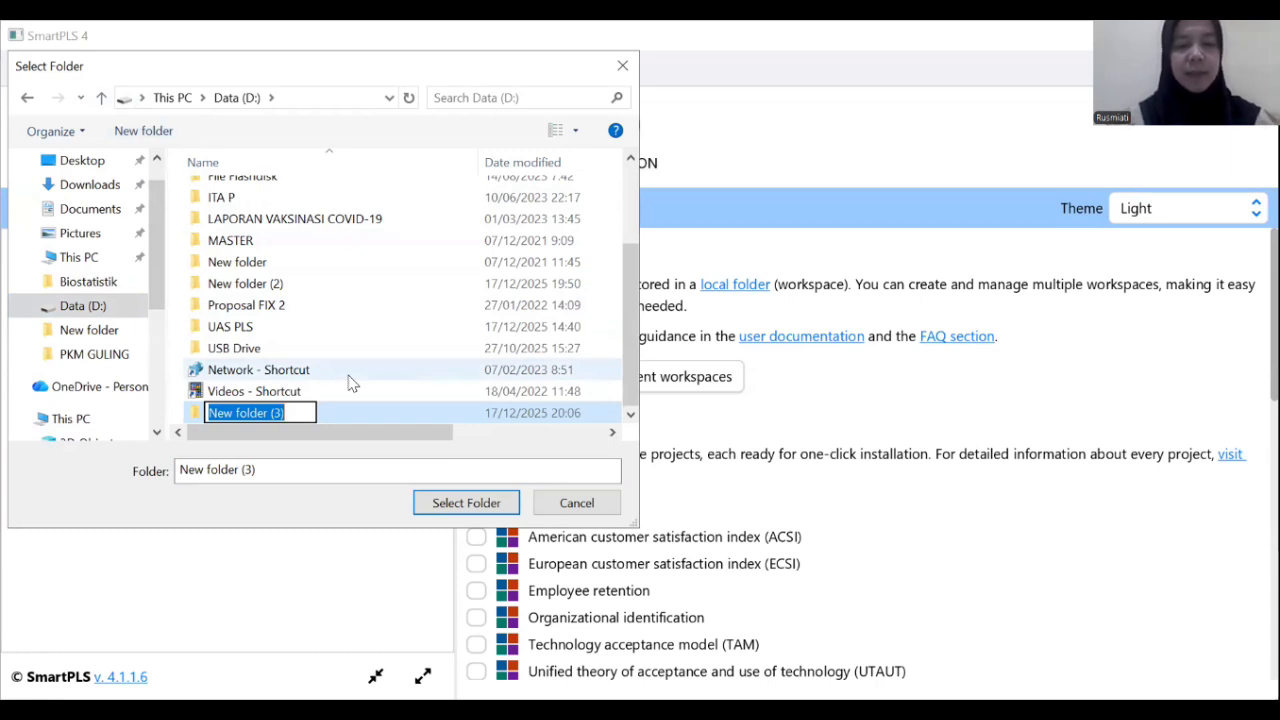
pyautogui.write('P')
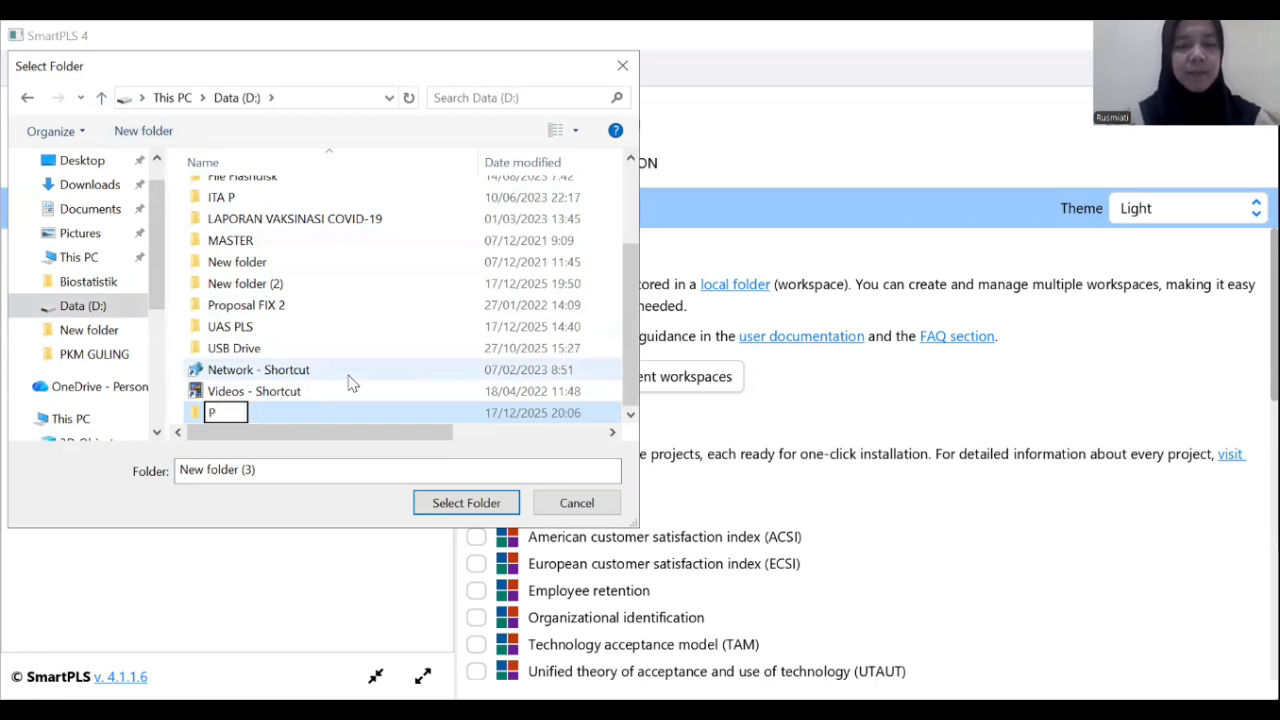
pyautogui.write('raktek ')
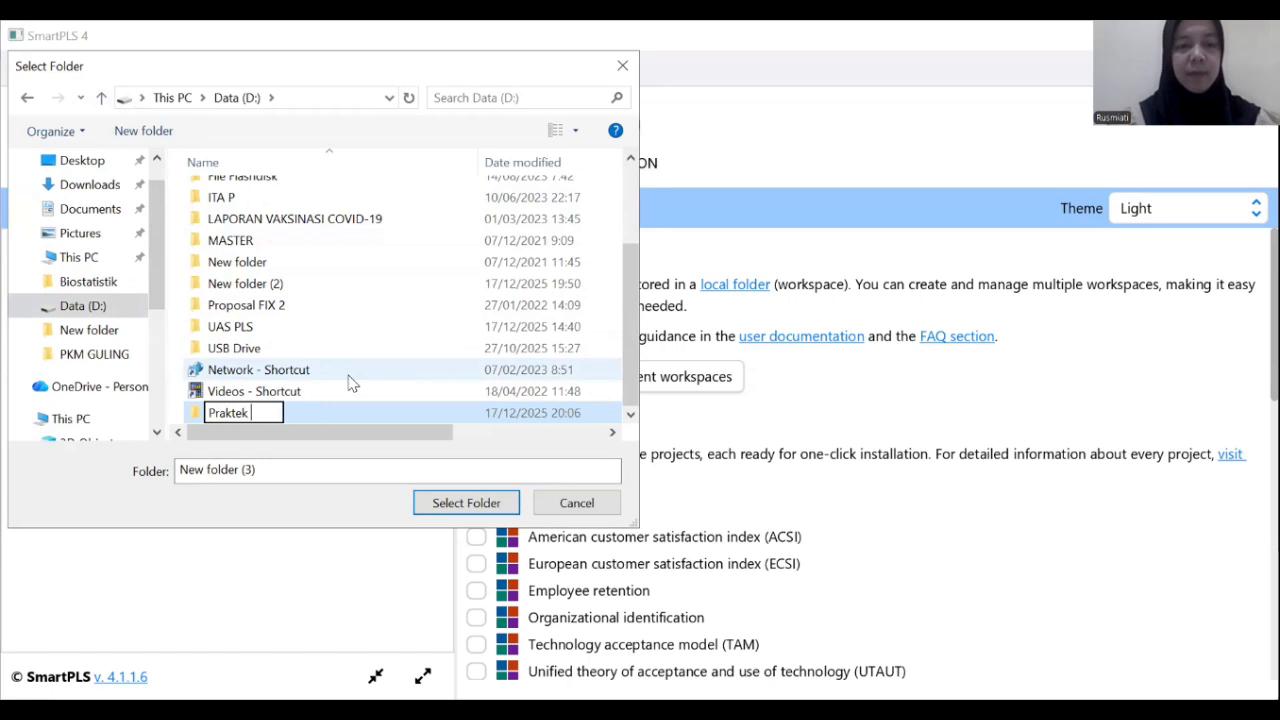
pyautogui.write('PLS 2025')
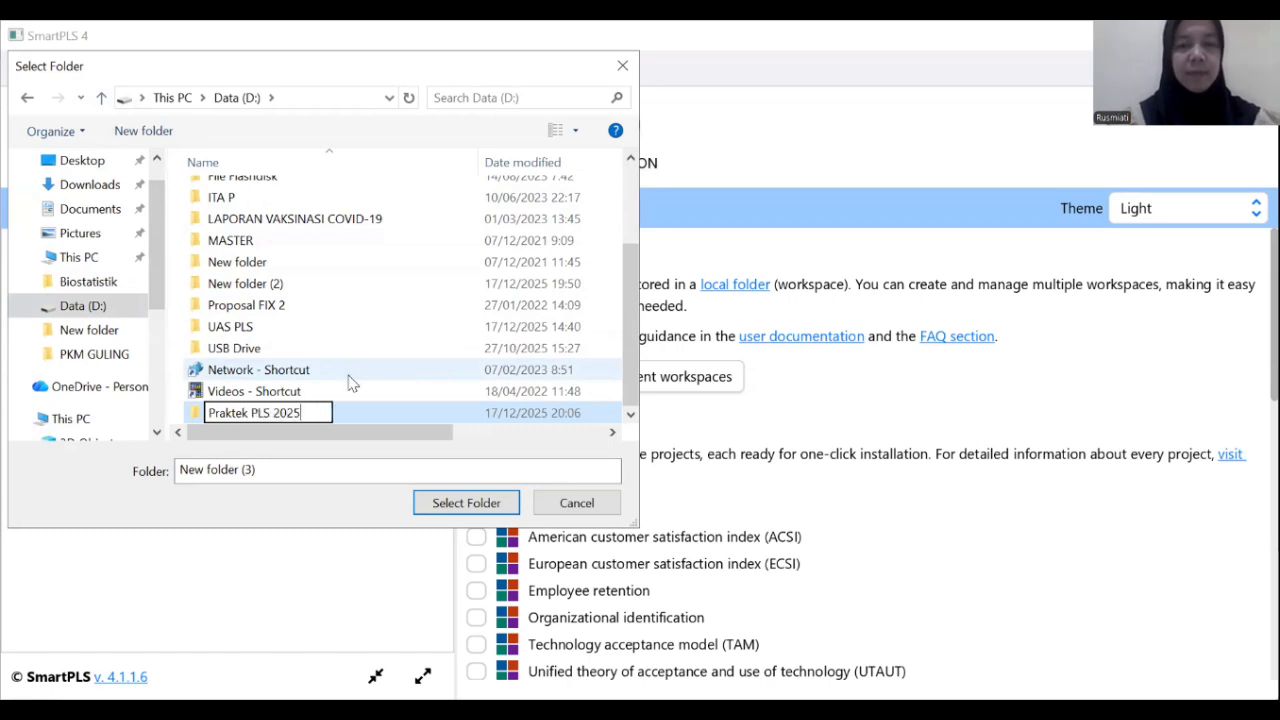
pyautogui.click(447, 505)
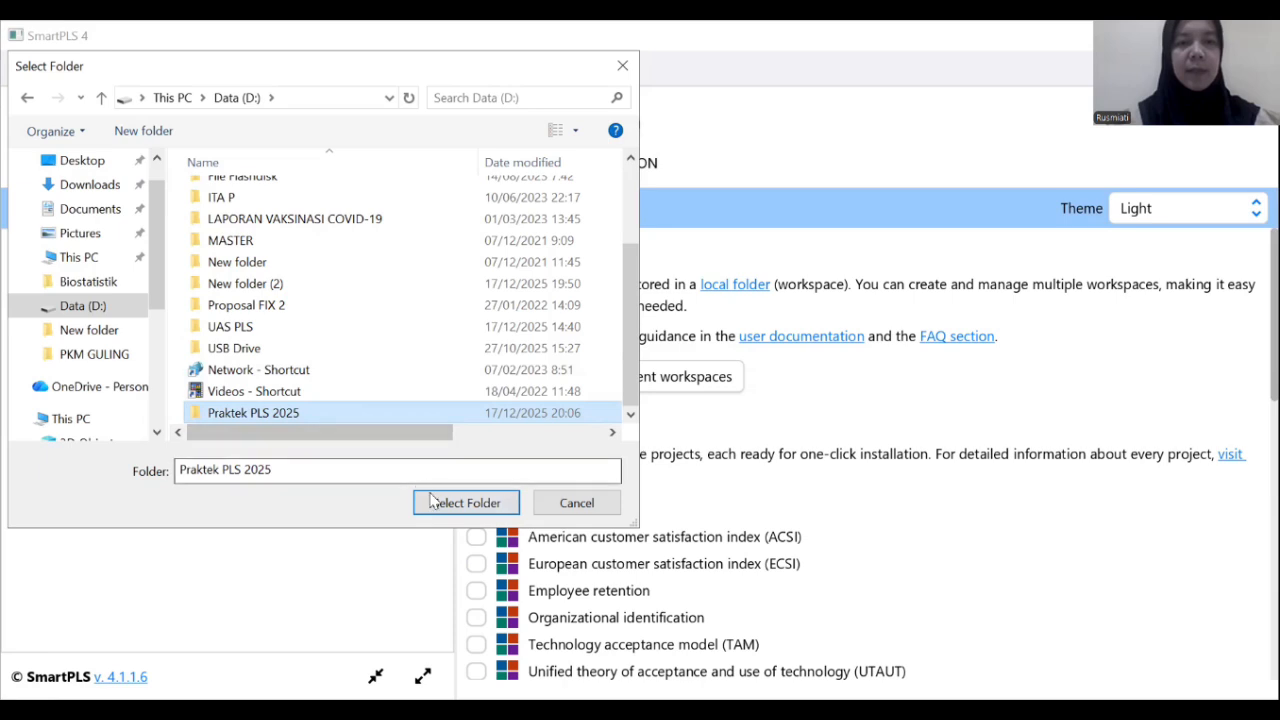
pyautogui.click(433, 505)
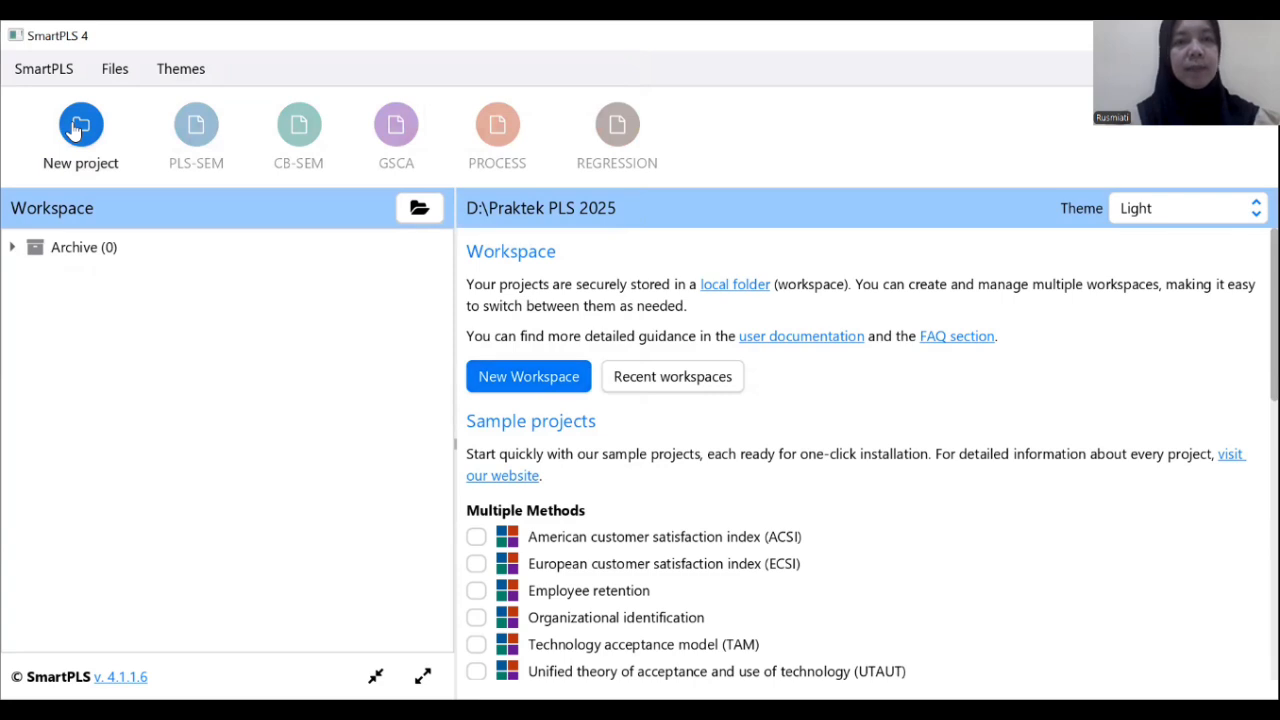
# Step: Create a new project named Praktek PLS 2025 in the workspace
pyautogui.click(75, 130)
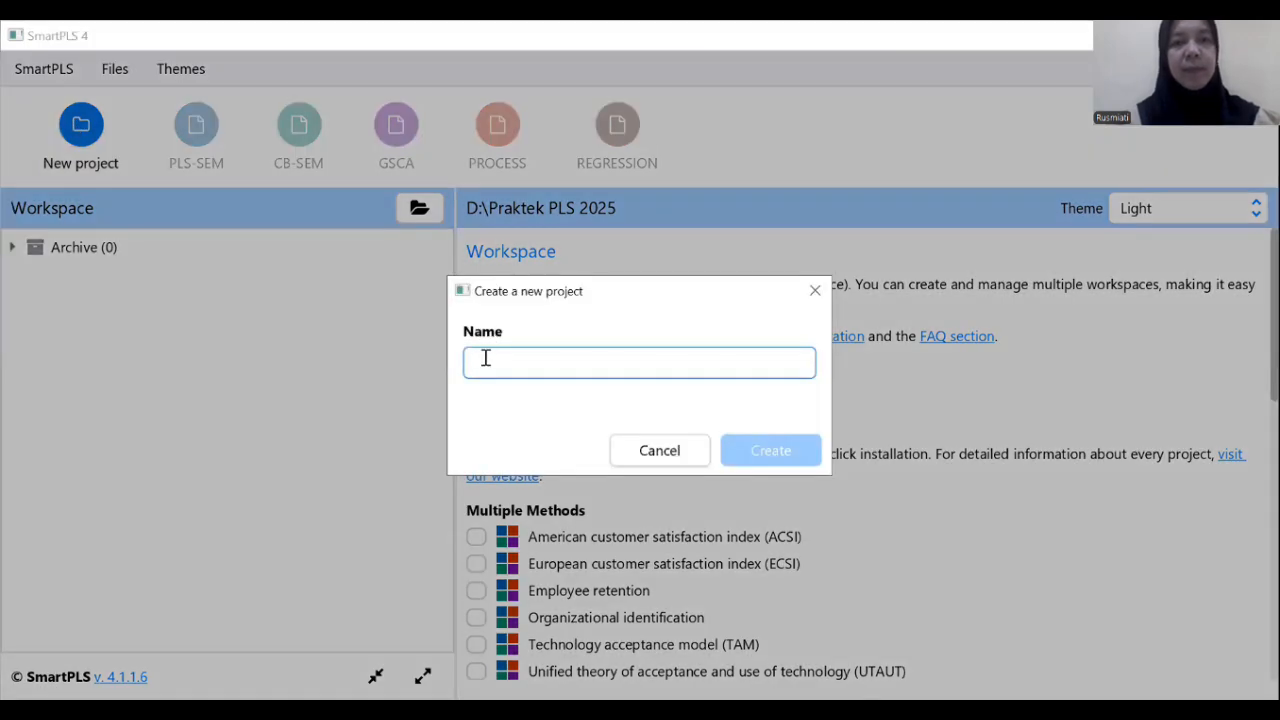
pyautogui.write('P')
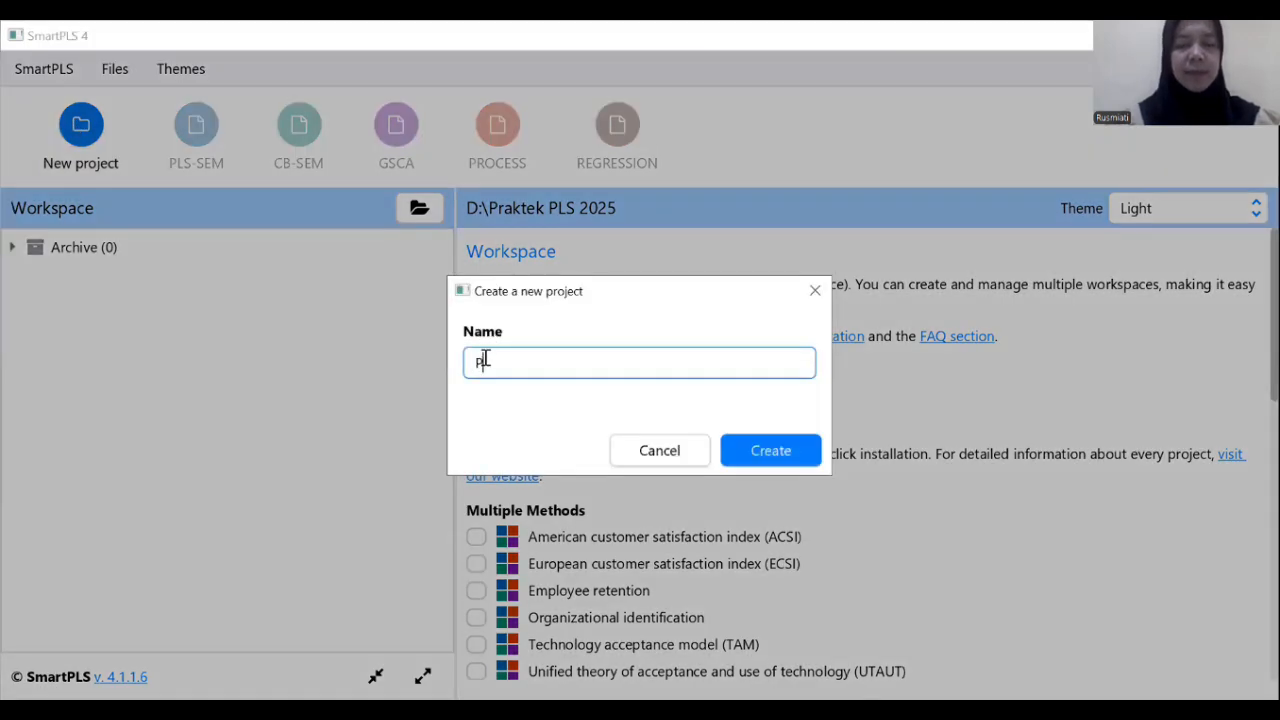
pyautogui.write('raktek P')
pyautogui.write('LS 2025')
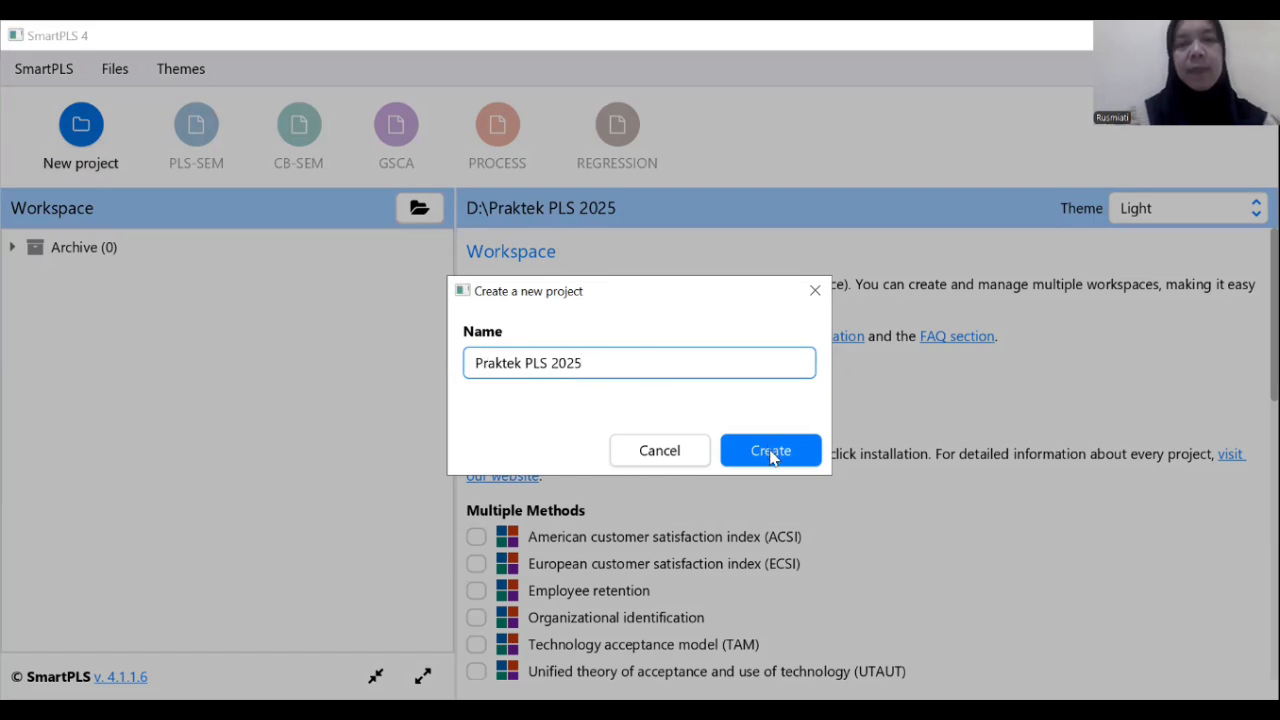
pyautogui.click(770, 451)
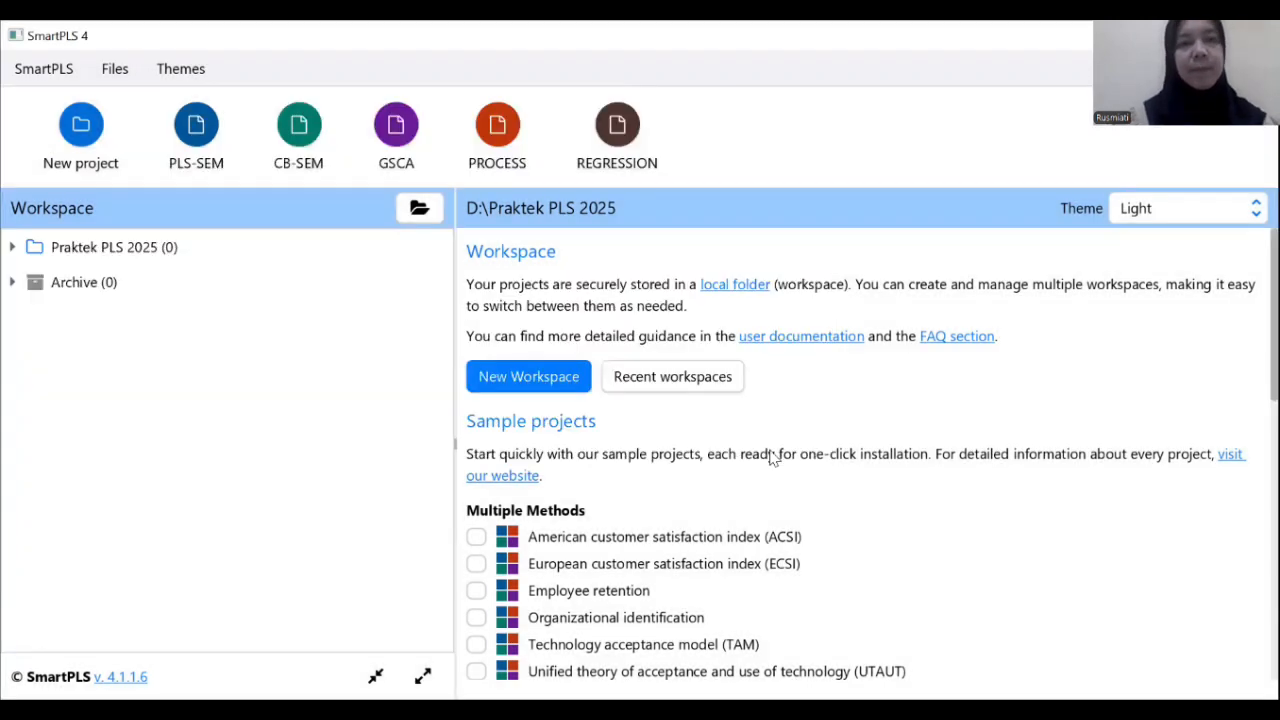
# Step: Create a second project named Praktek PLS ADINKES 2025 in the same workspace
pyautogui.click(117, 70)
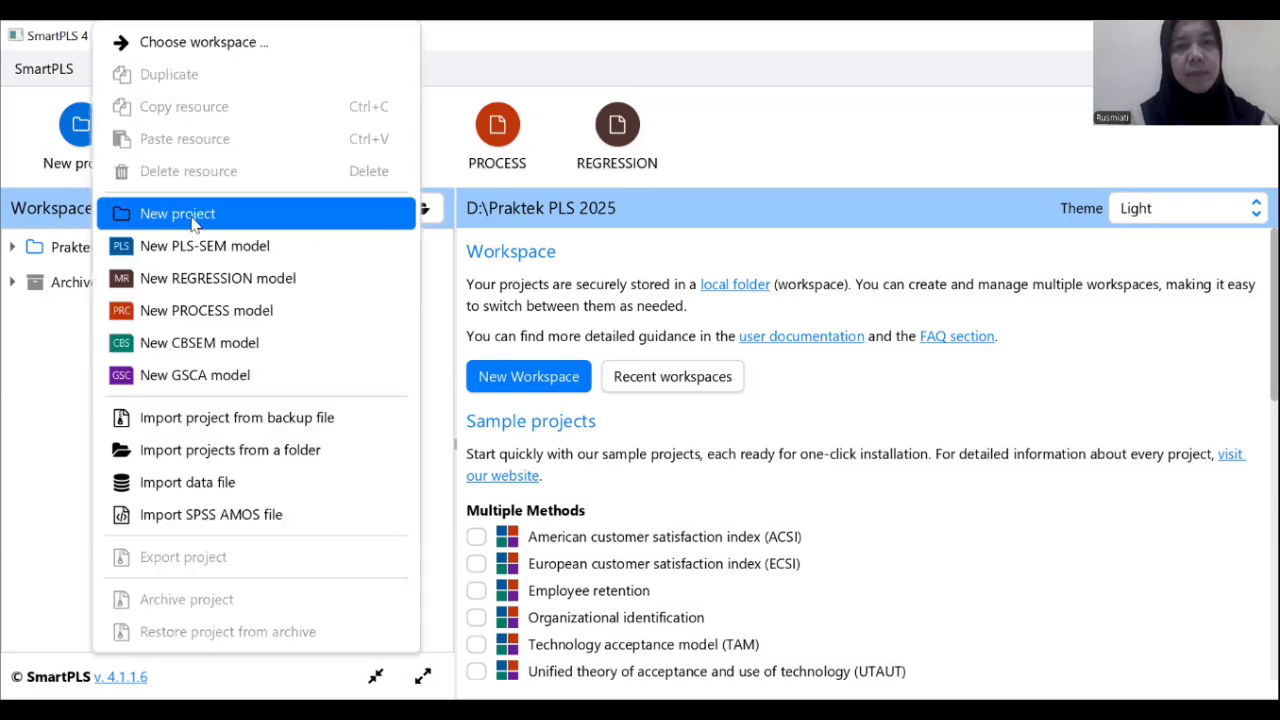
pyautogui.click(193, 222)
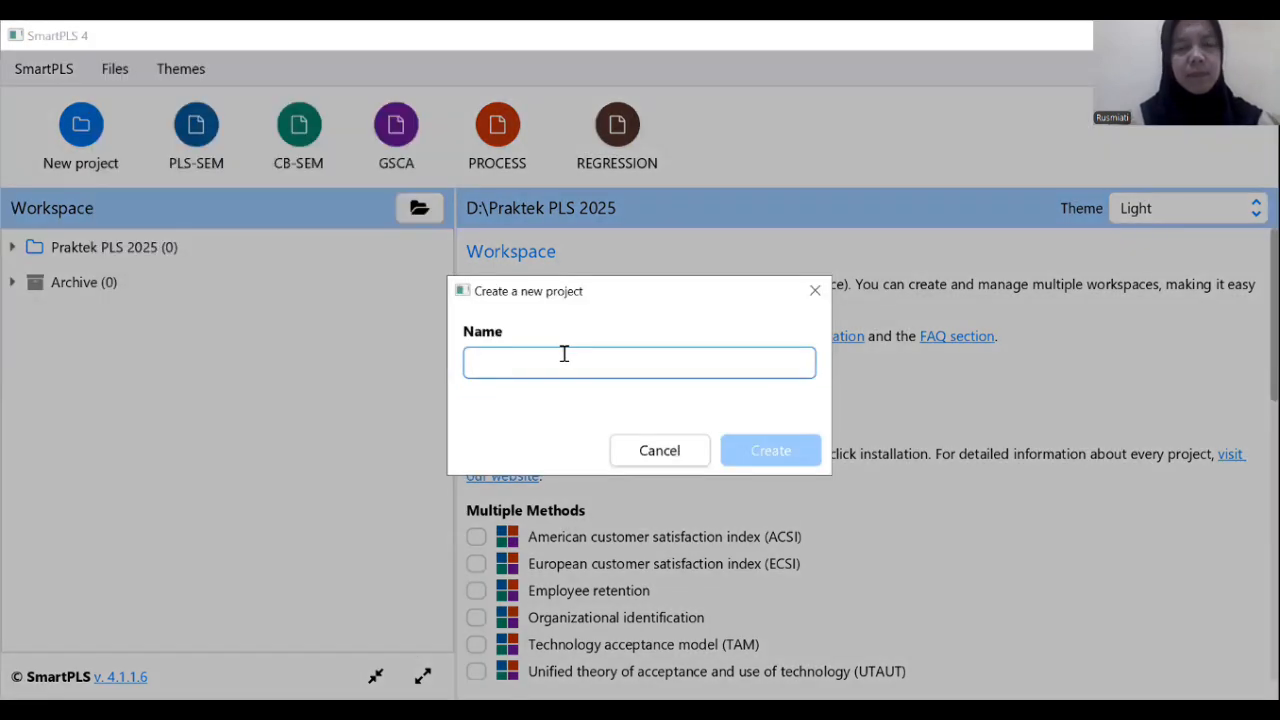
pyautogui.write('Pre')
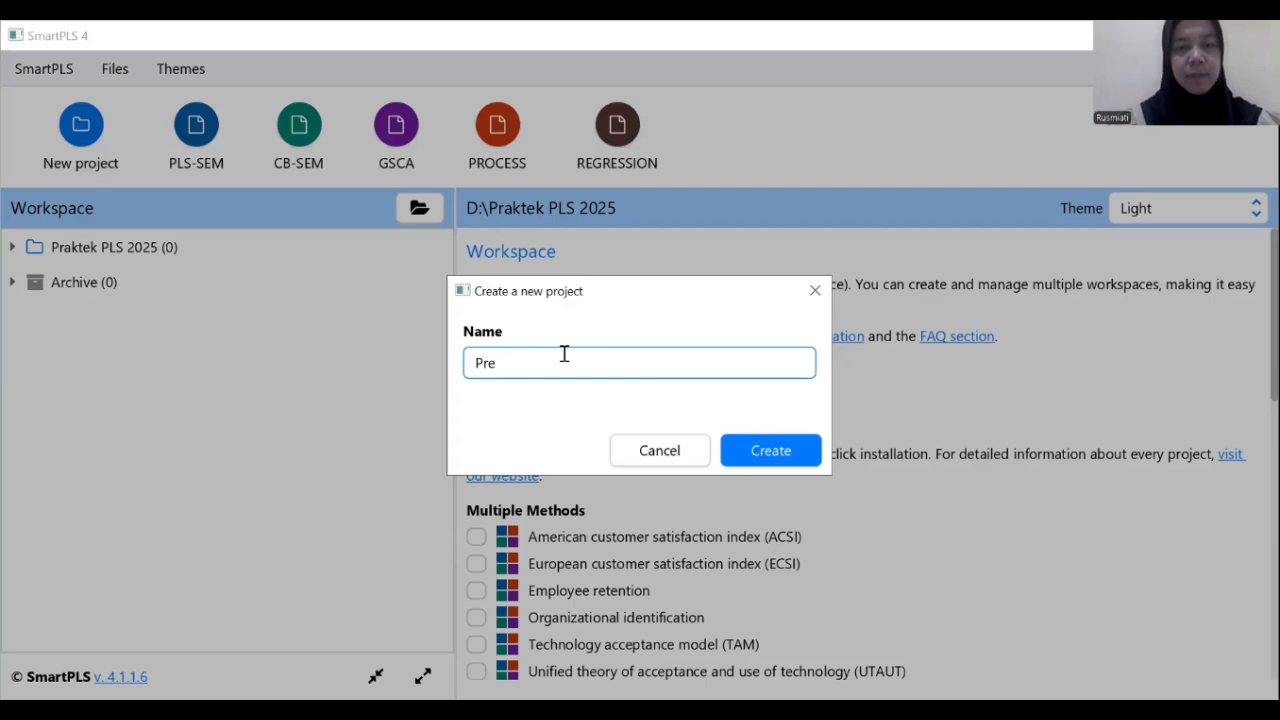
pyautogui.write('aktek ')
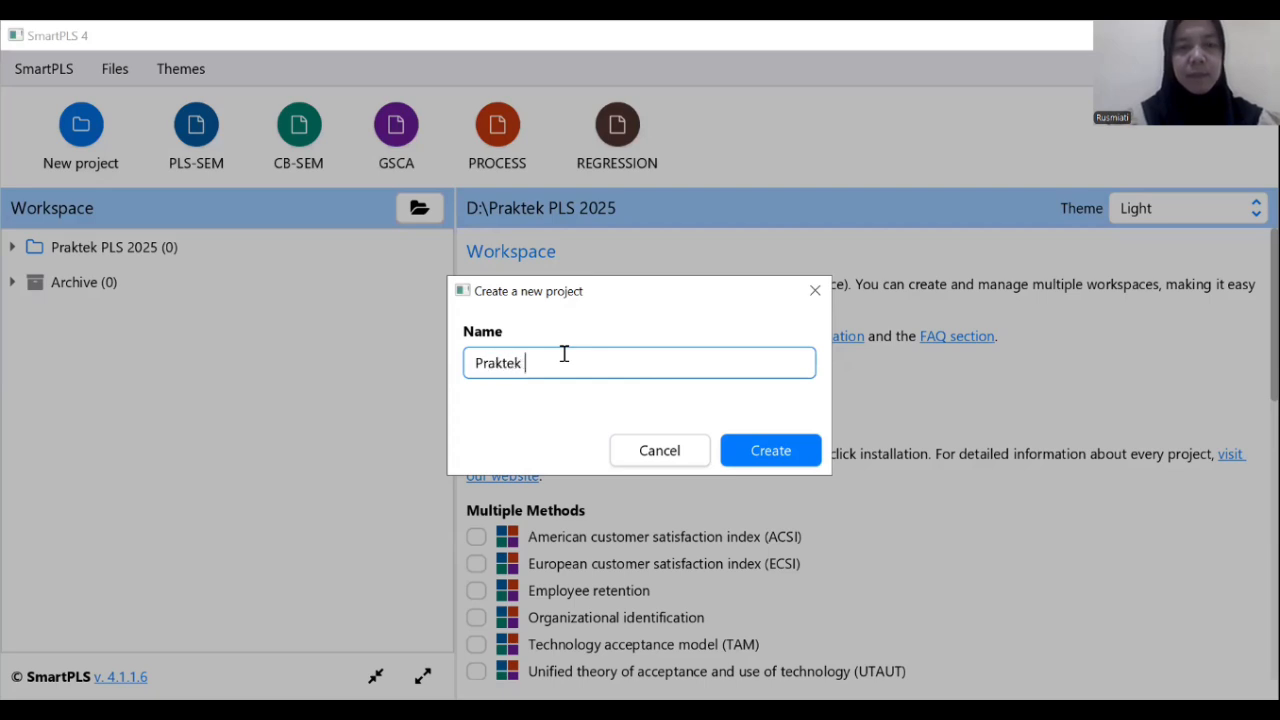
pyautogui.write('PLS ADINK')
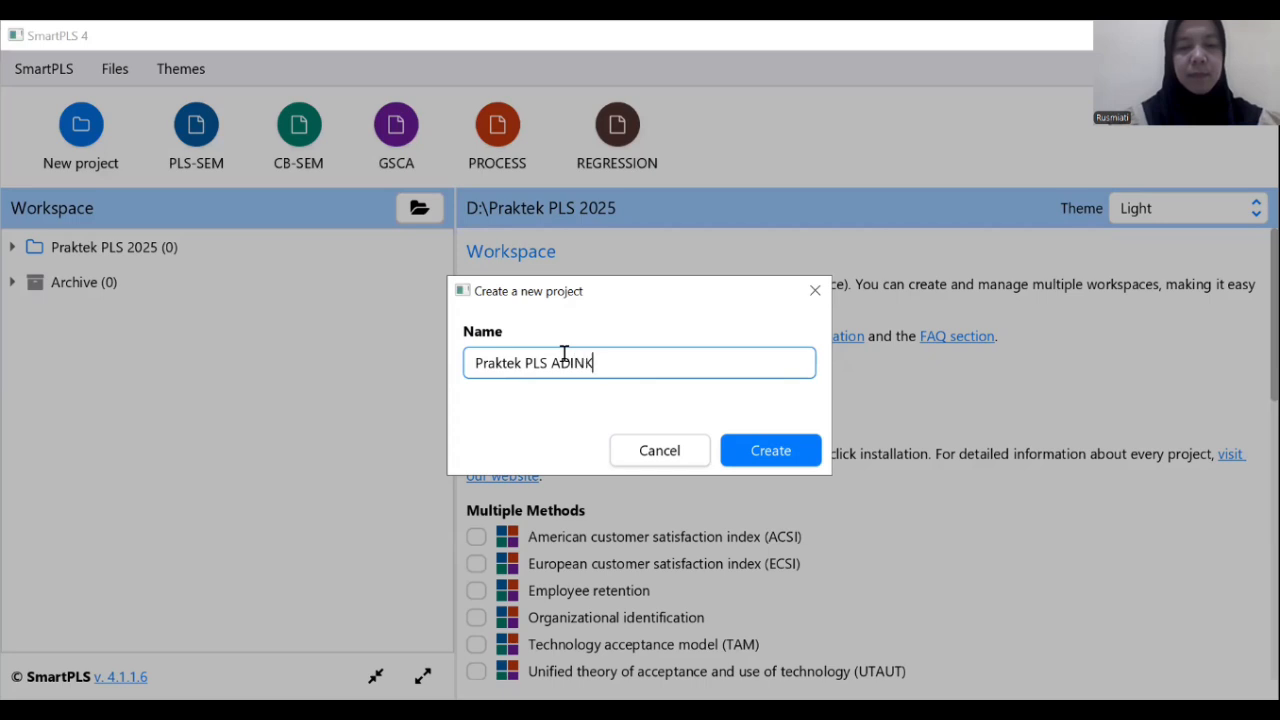
pyautogui.write('ES 2025')
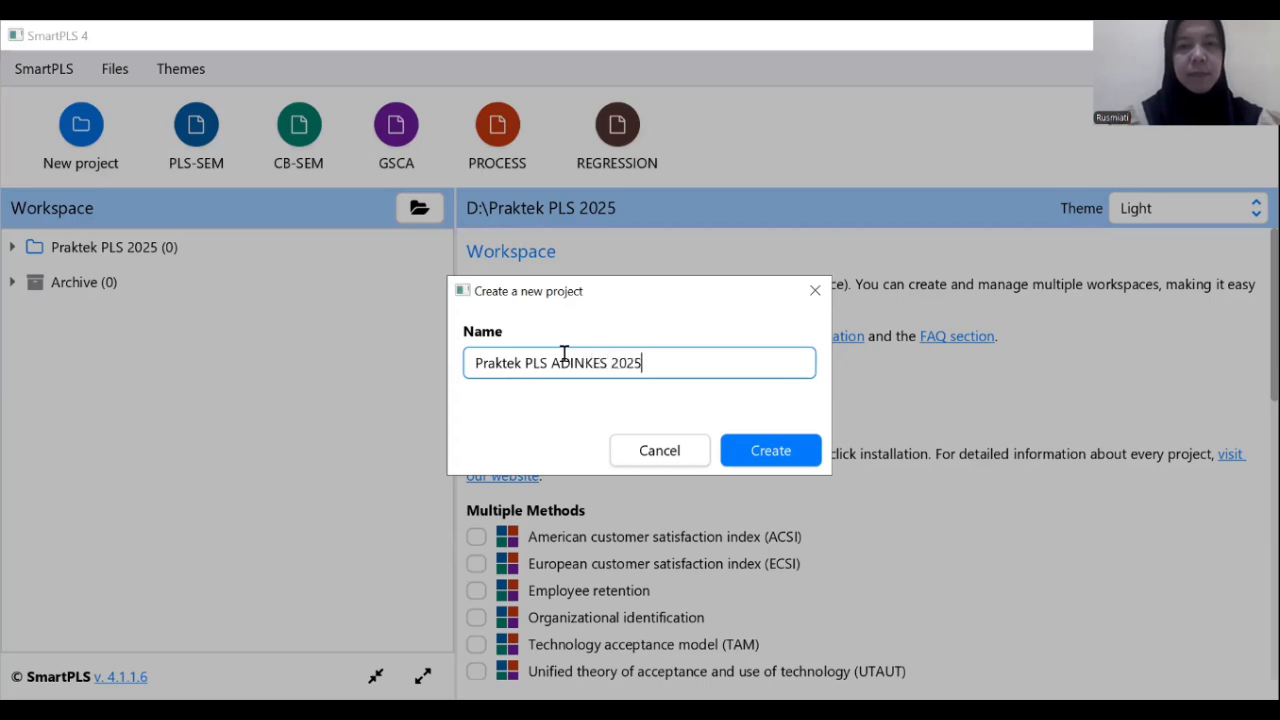
pyautogui.click(785, 458)
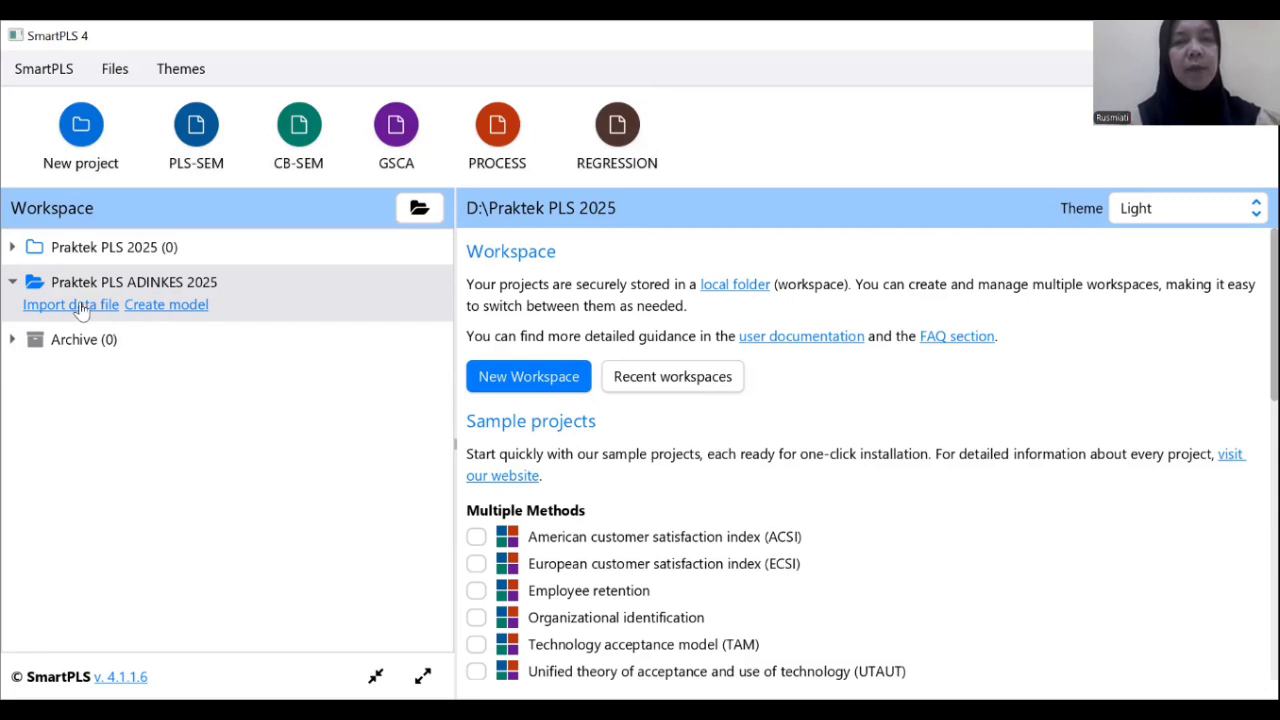
# Step: Import the CSV file data ujian akhir praktek pls2025 from drive D: into Praktek PLS ADINKES 2025 and return to the workspace
pyautogui.click(80, 308)
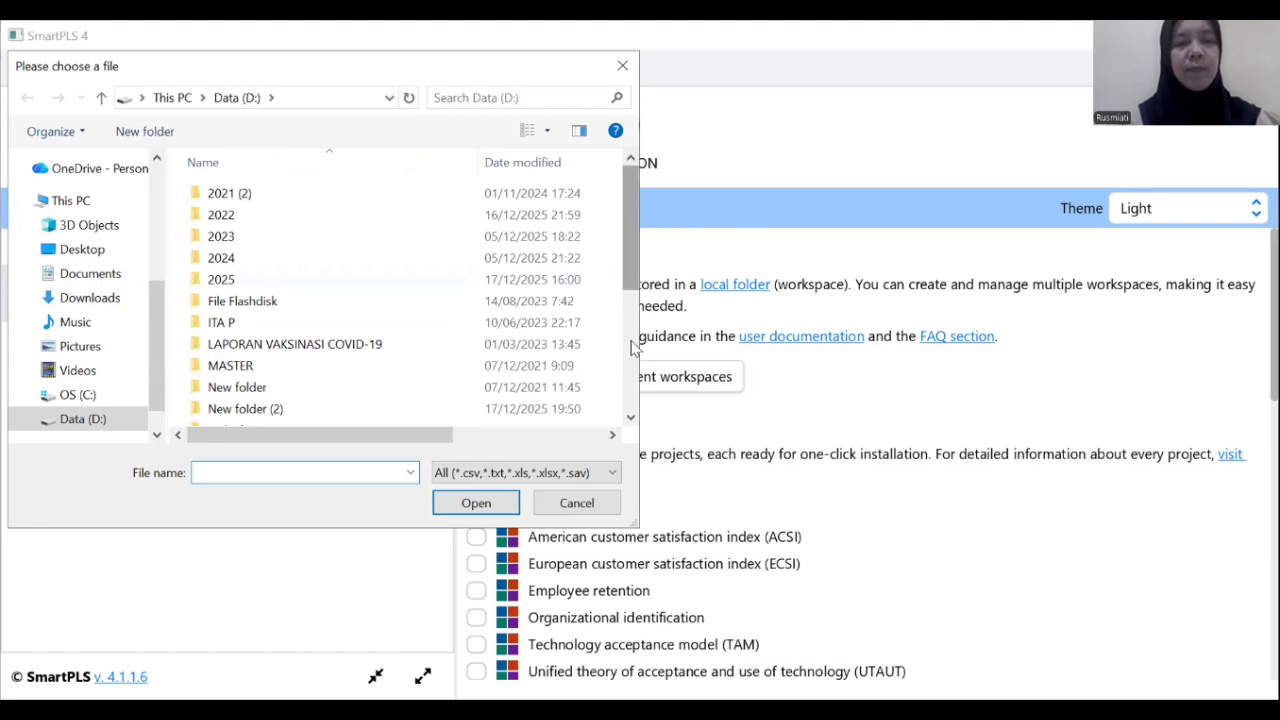
pyautogui.moveTo(633, 346); pyautogui.dragTo(635, 410)
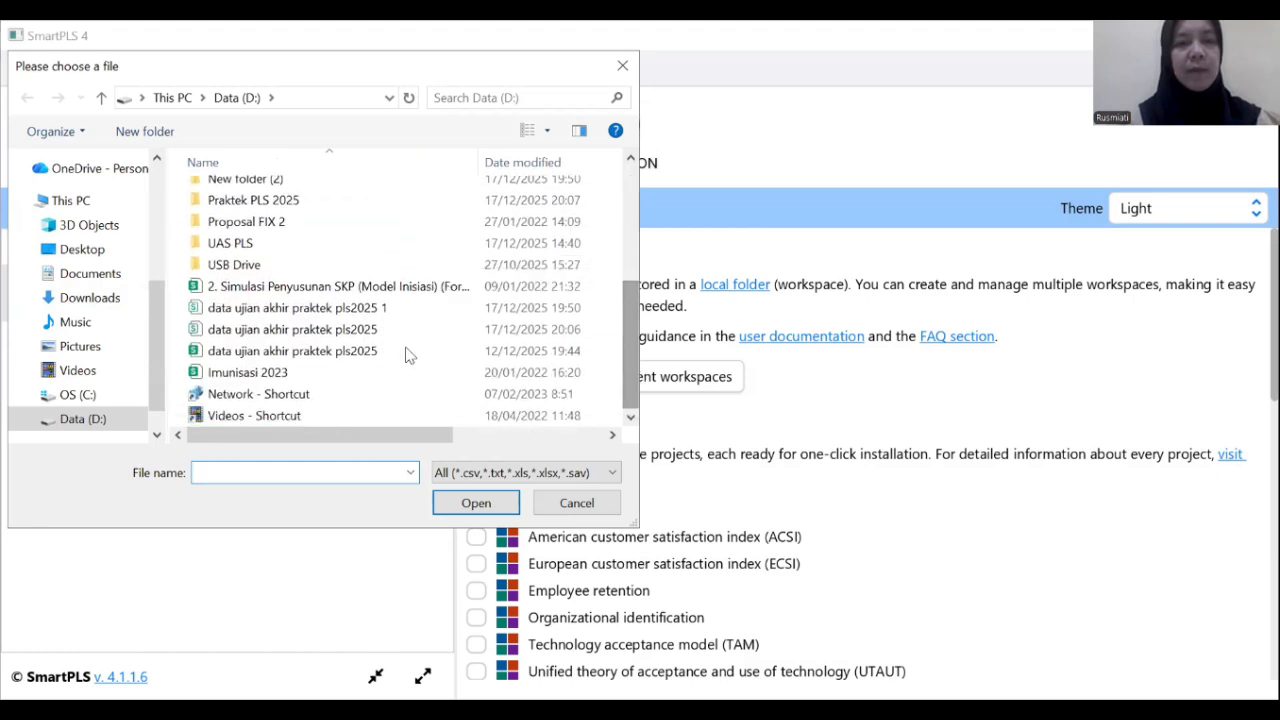
pyautogui.click(368, 332)
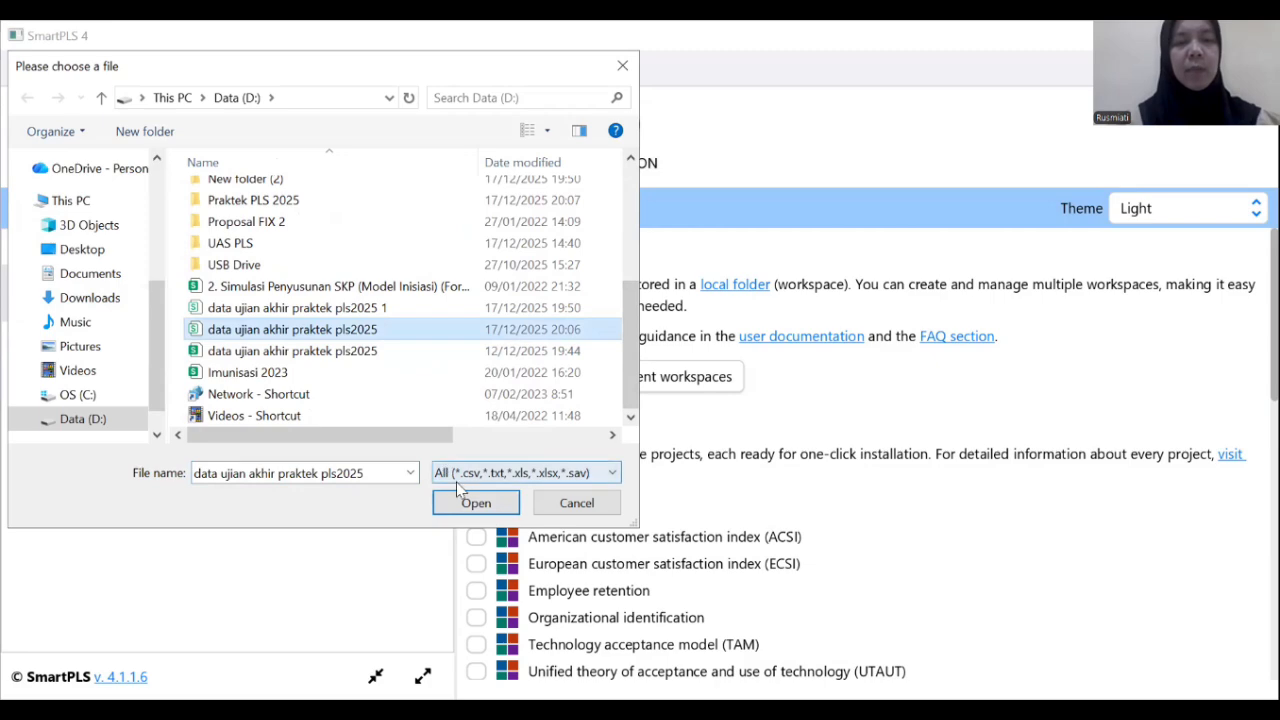
pyautogui.click(475, 506)
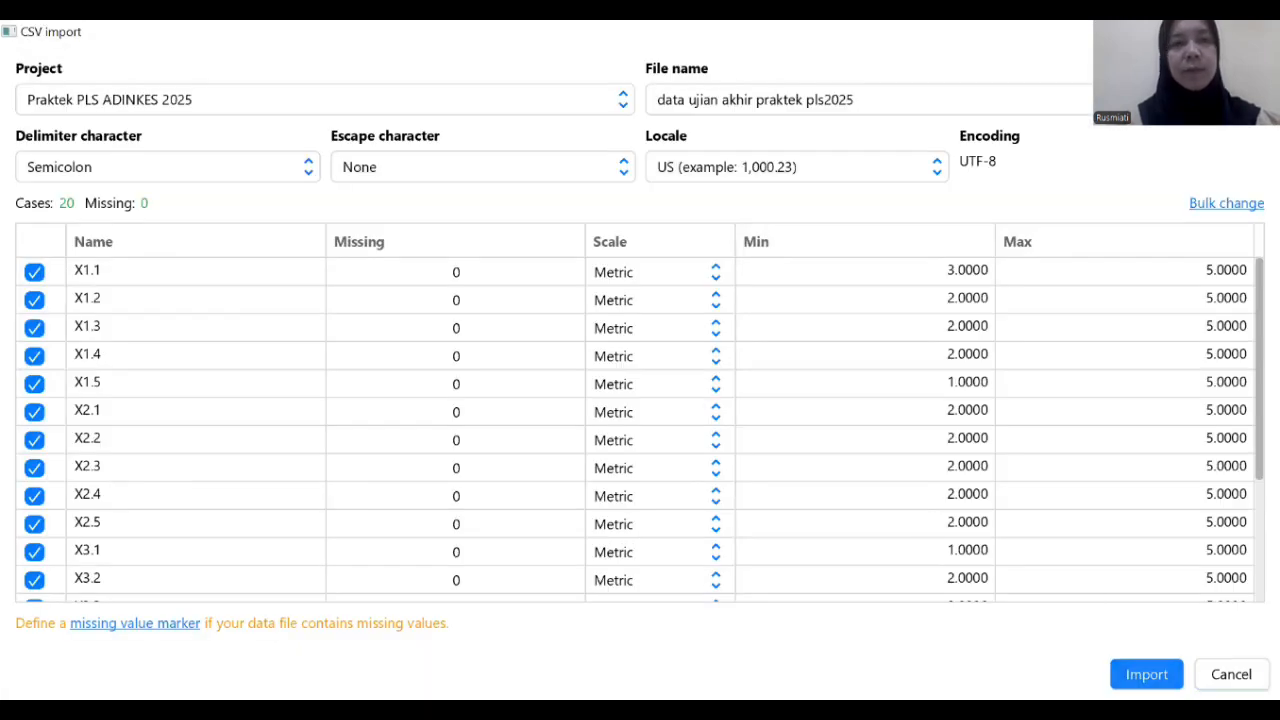
pyautogui.press('Return')
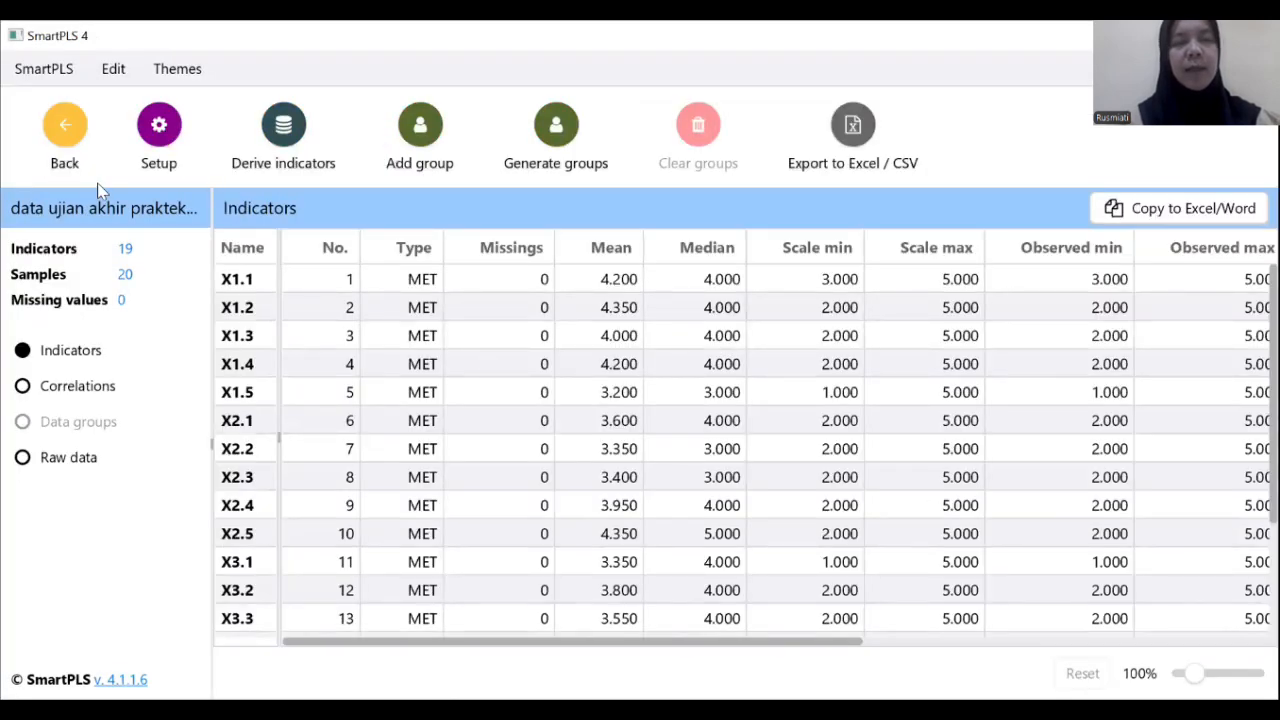
pyautogui.click(64, 134)
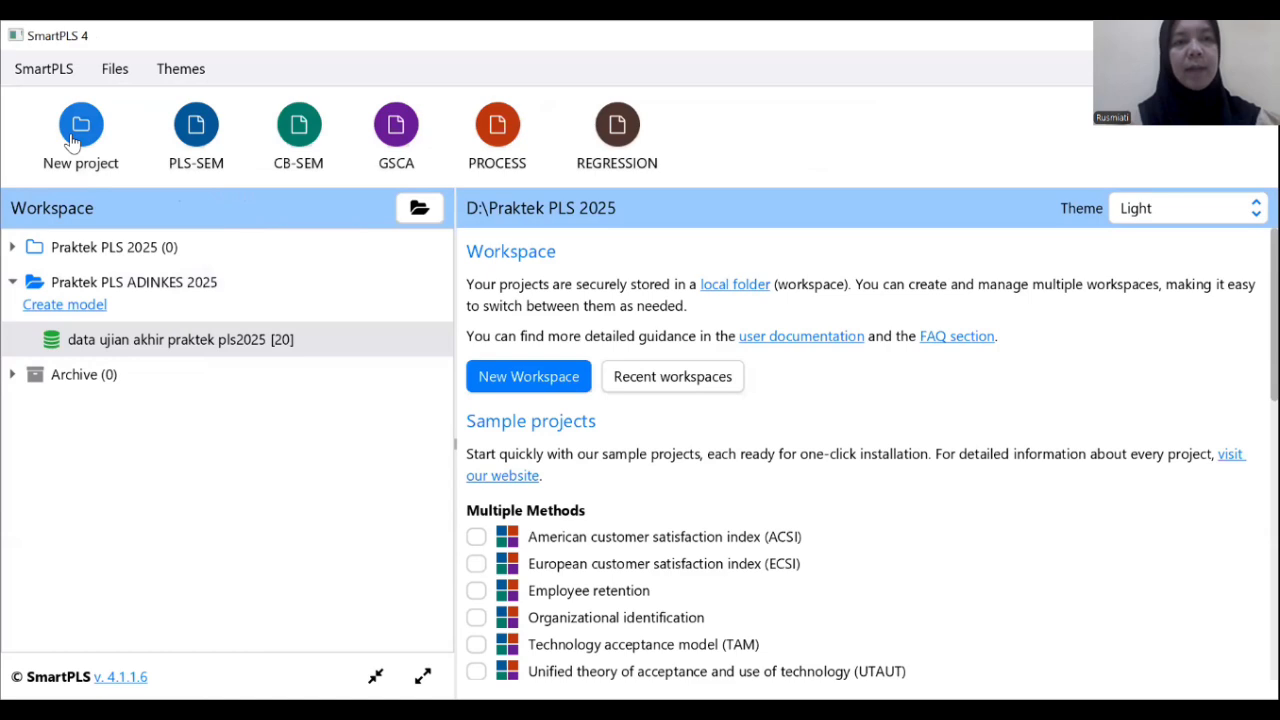
# Step: Create a PLS-SEM model named Praktek PLS ADINKES 2025 in the project Praktek PLS ADINKES 2025
pyautogui.click(62, 313)
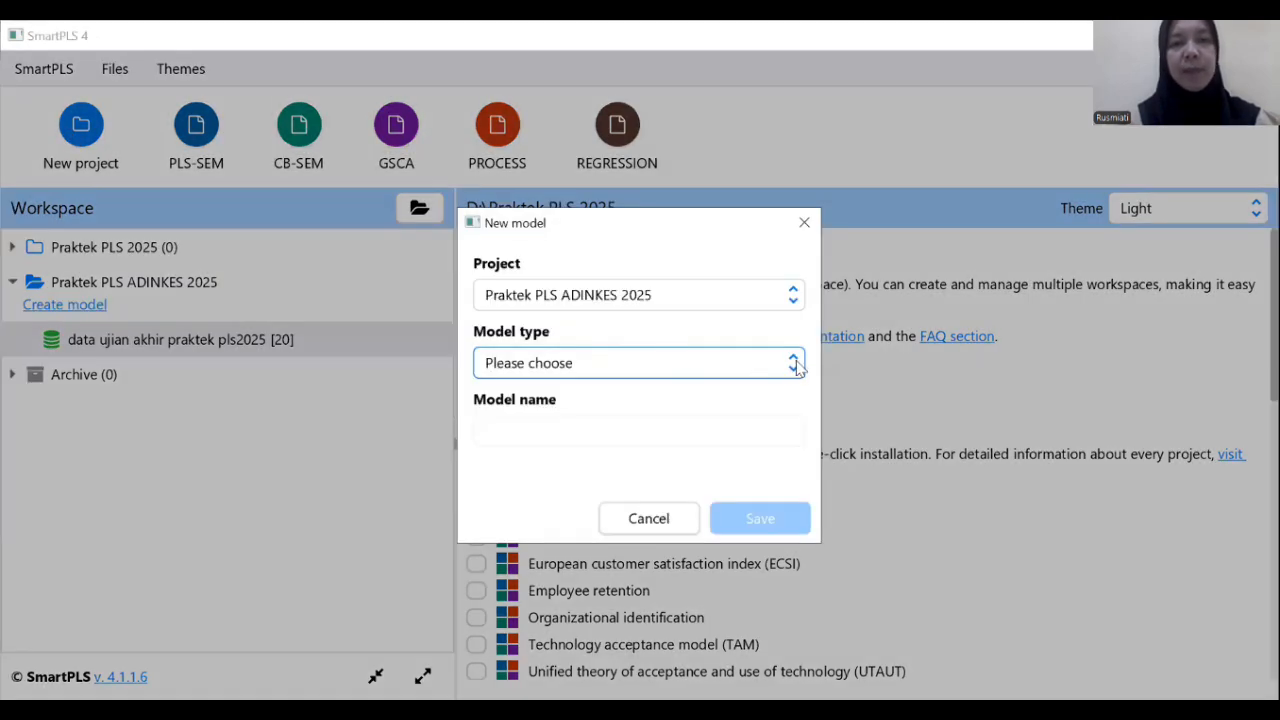
pyautogui.click(796, 367)
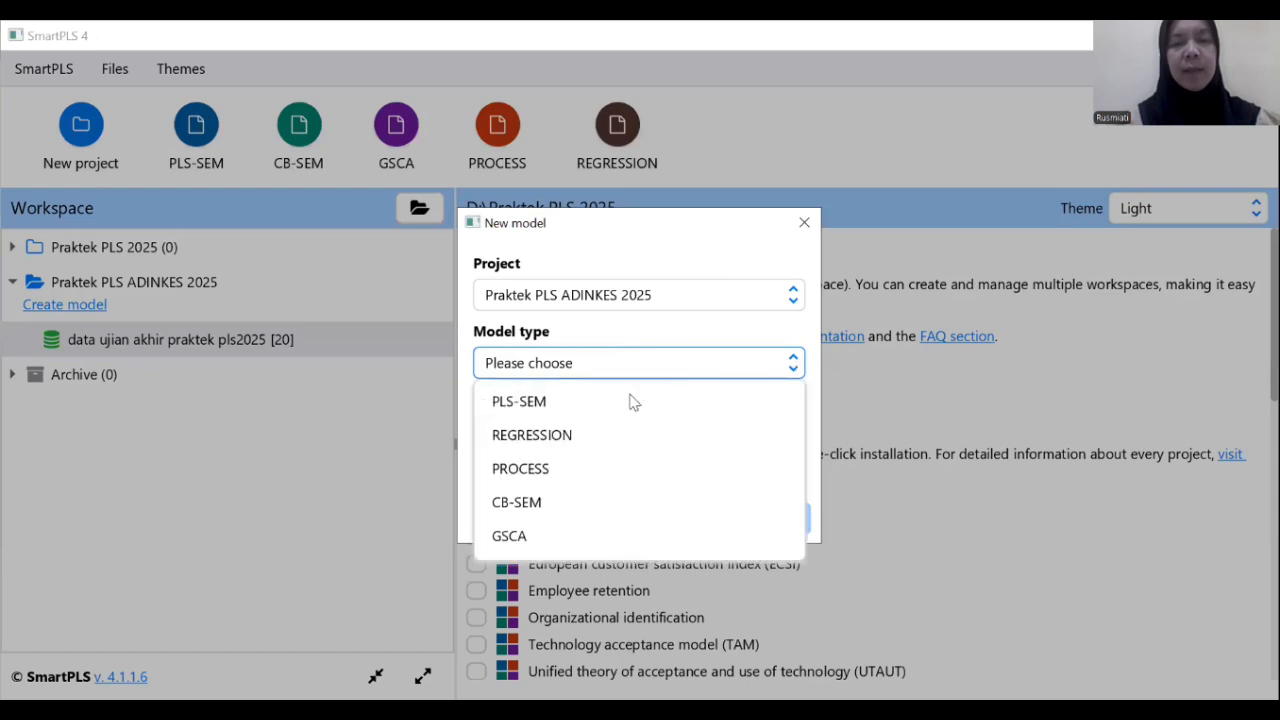
pyautogui.click(620, 404)
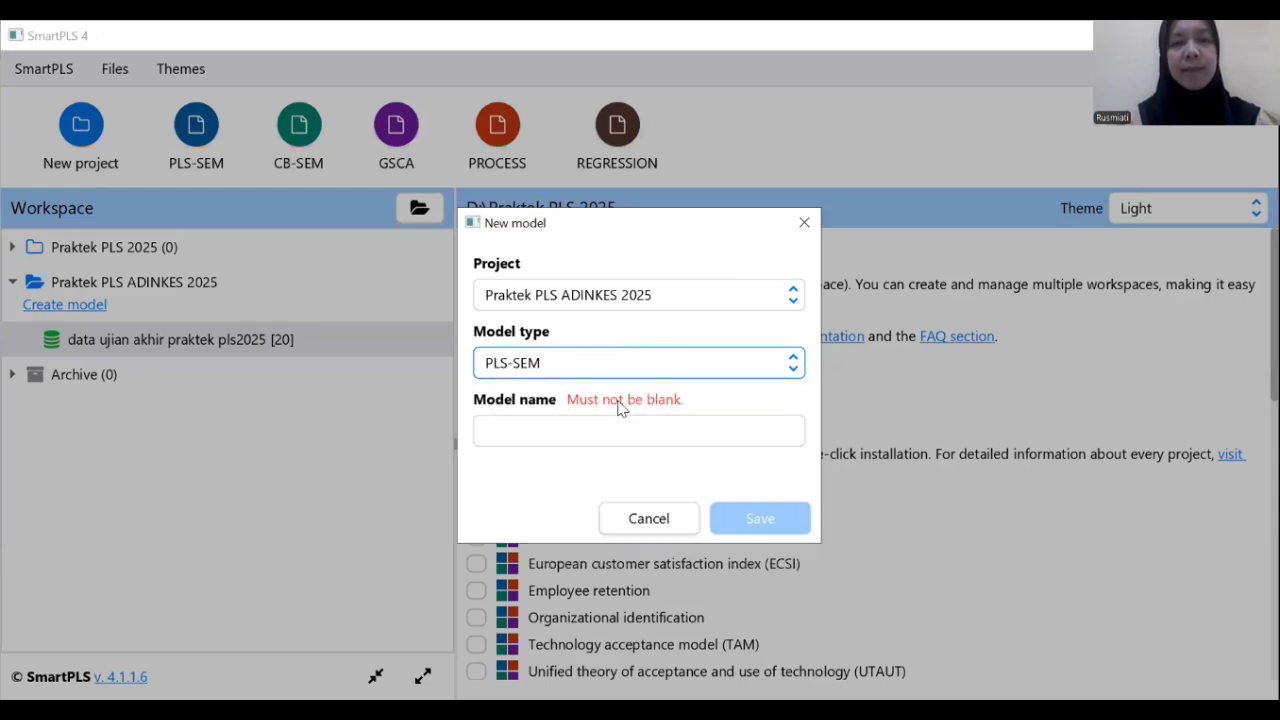
pyautogui.click(609, 430)
pyautogui.write('P')
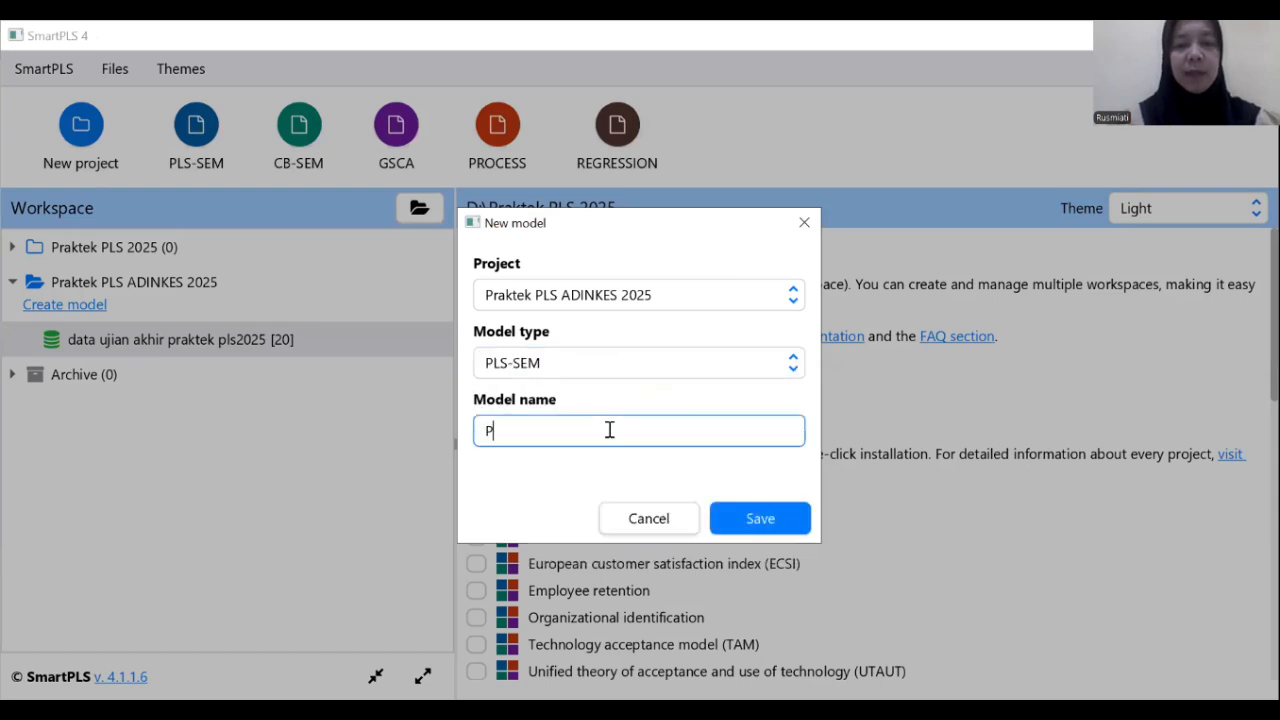
pyautogui.write('raktek PLS')
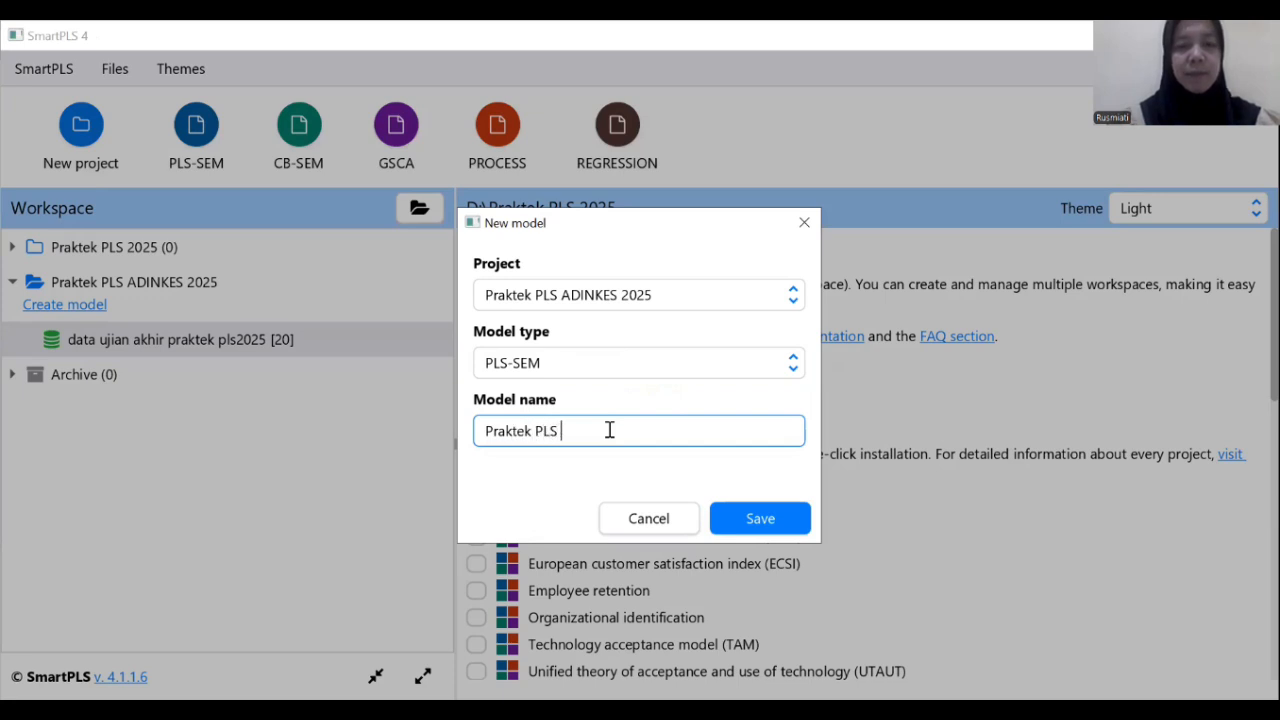
pyautogui.write(' ADI')
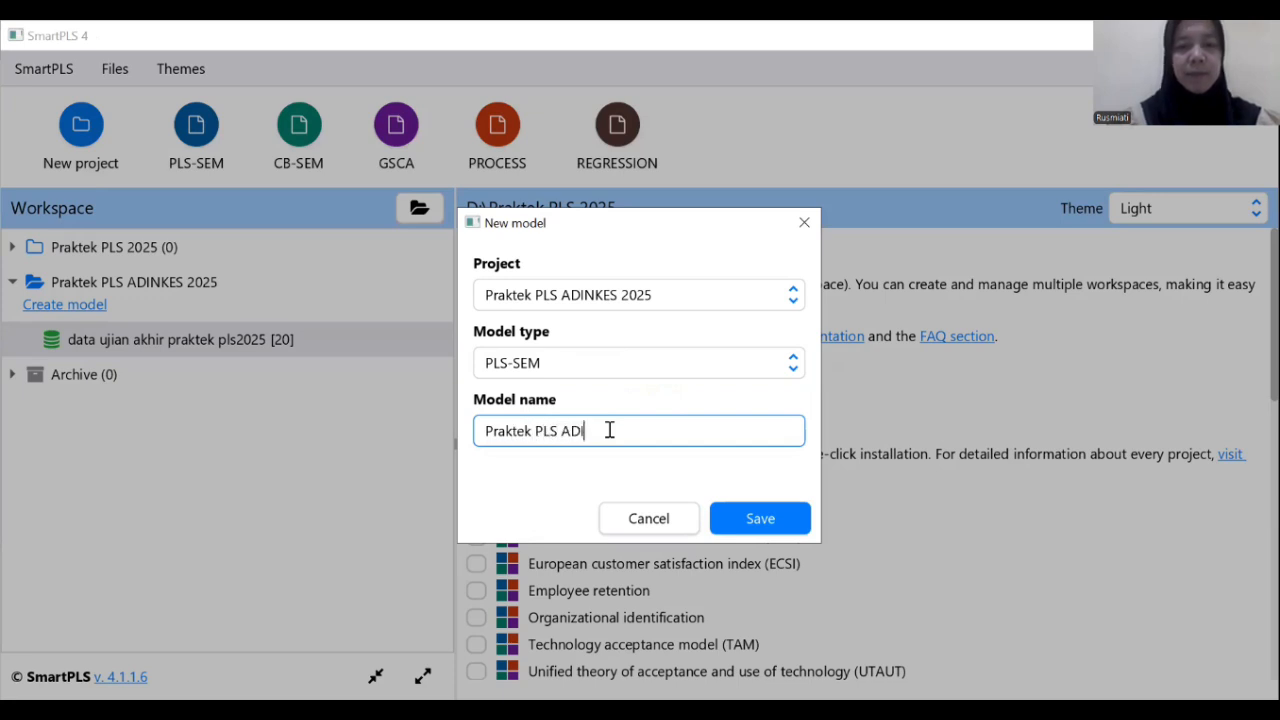
pyautogui.write('NKES 2025')
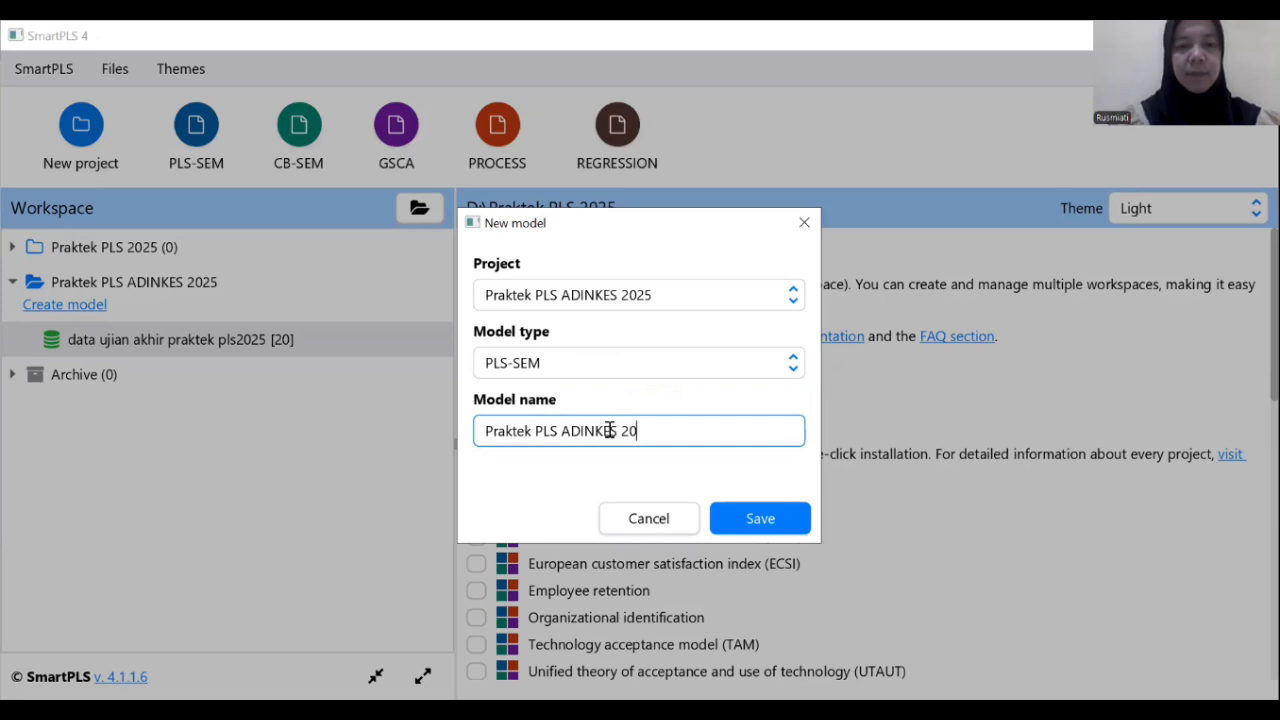
pyautogui.click(778, 520)
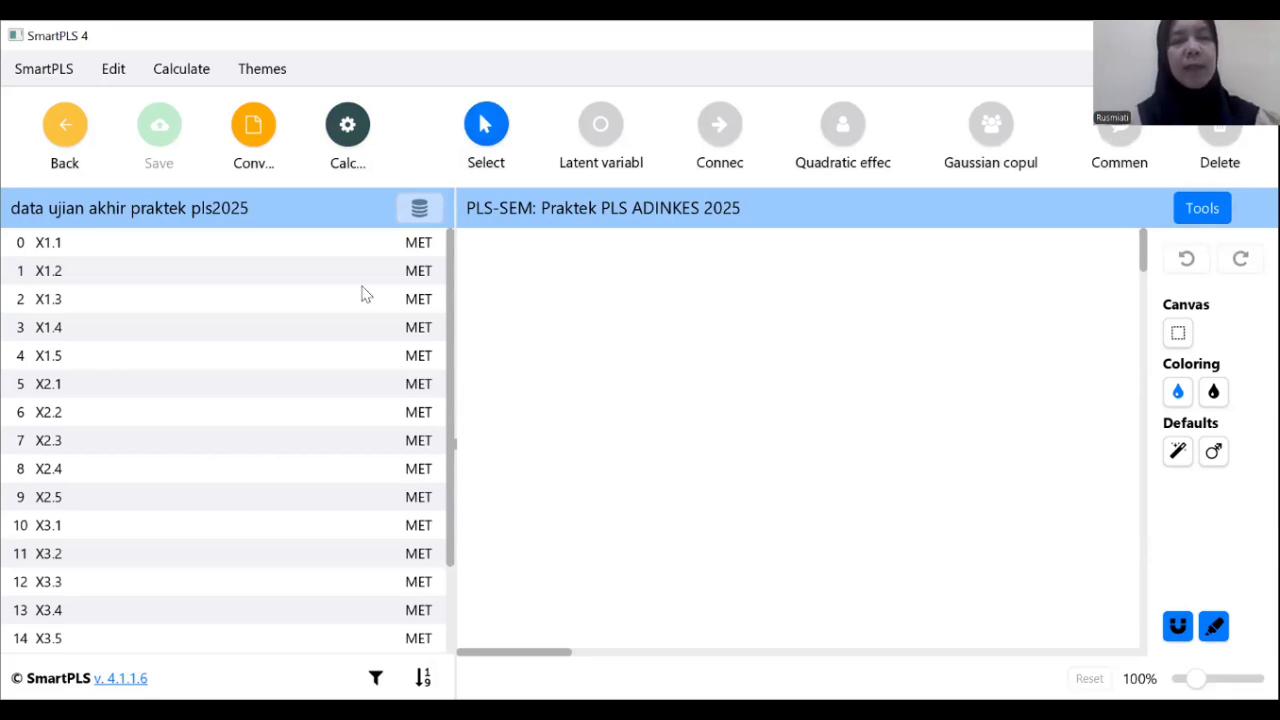
# Step: Place indicators X1.1 to X1.5 on the canvas as a latent variable named X1.Kepemimpinan
pyautogui.moveTo(106, 235)
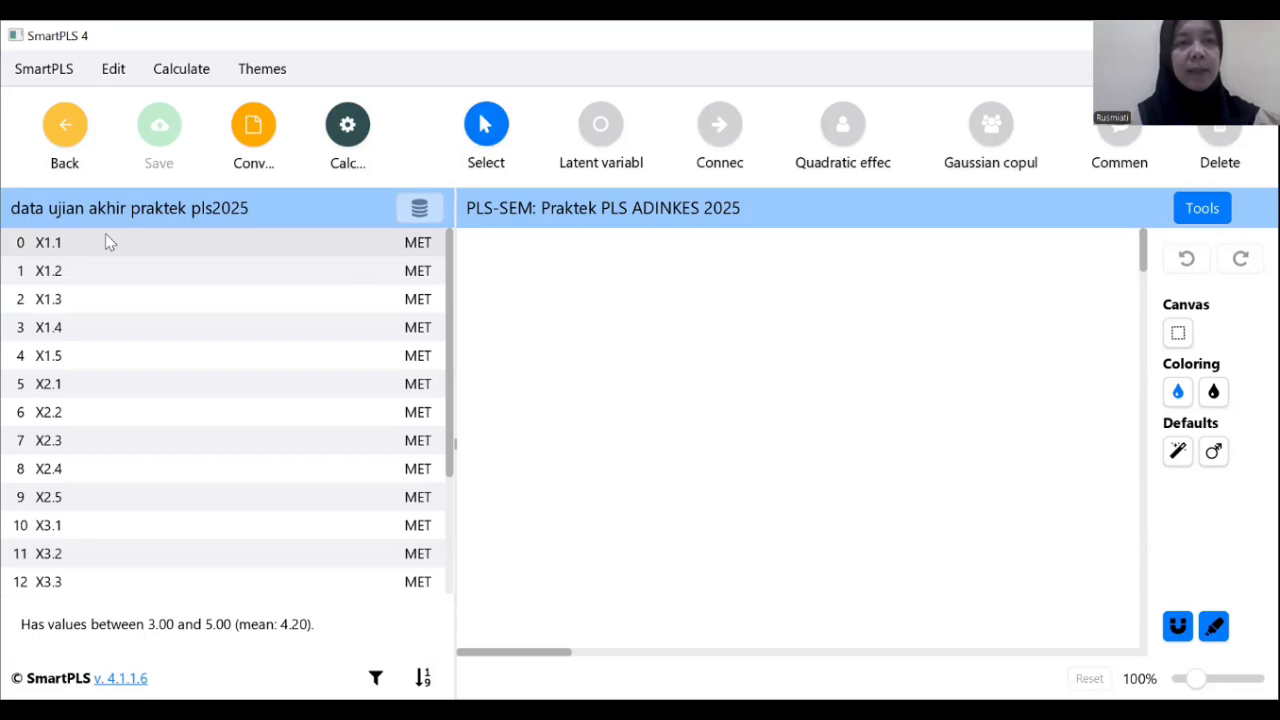
pyautogui.hotkey('shift', 'Down')
pyautogui.hotkey('shift', 'Down')
pyautogui.hotkey('shift', 'Down')
pyautogui.hotkey('shift', 'Down')
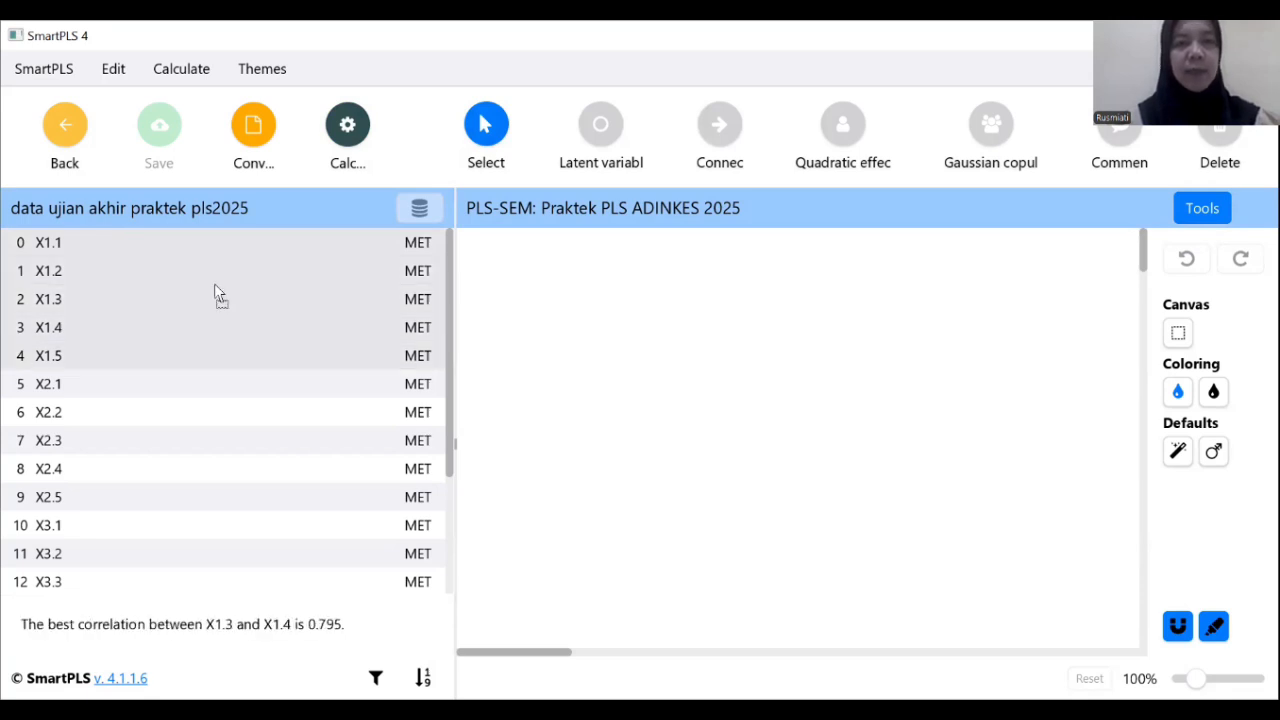
pyautogui.moveTo(219, 290); pyautogui.dragTo(613, 316)
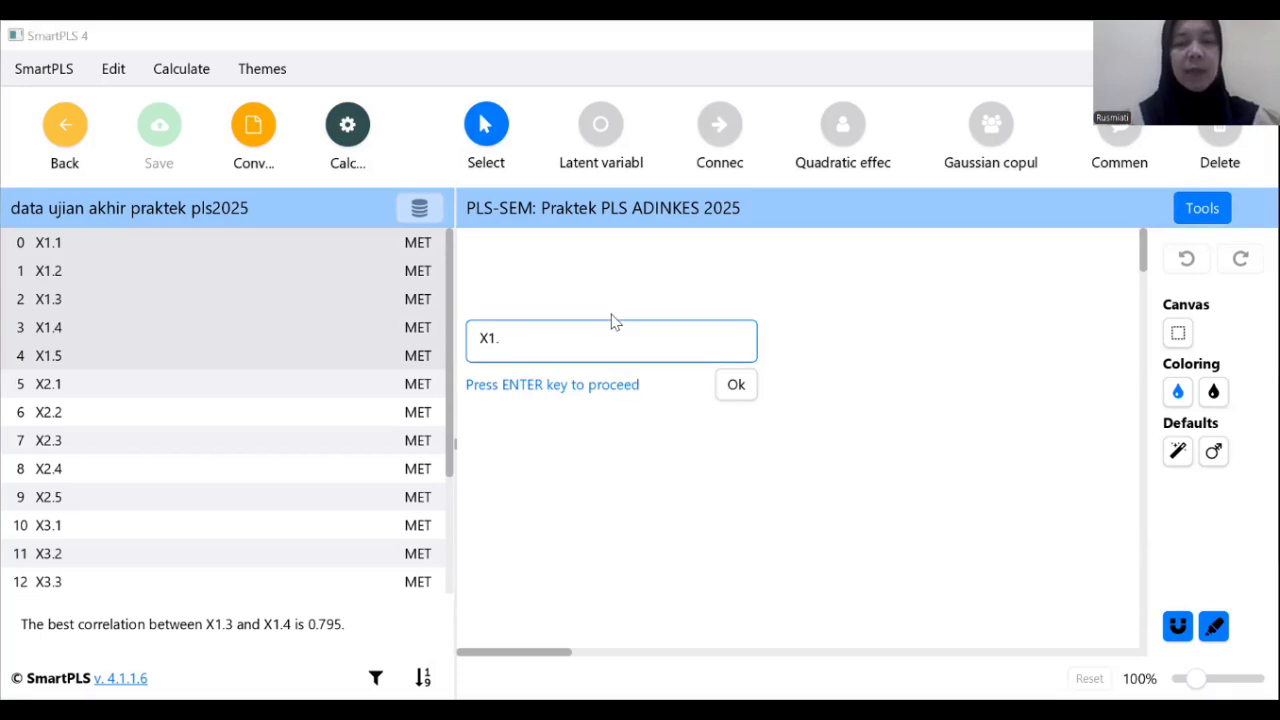
pyautogui.write('Kepemi')
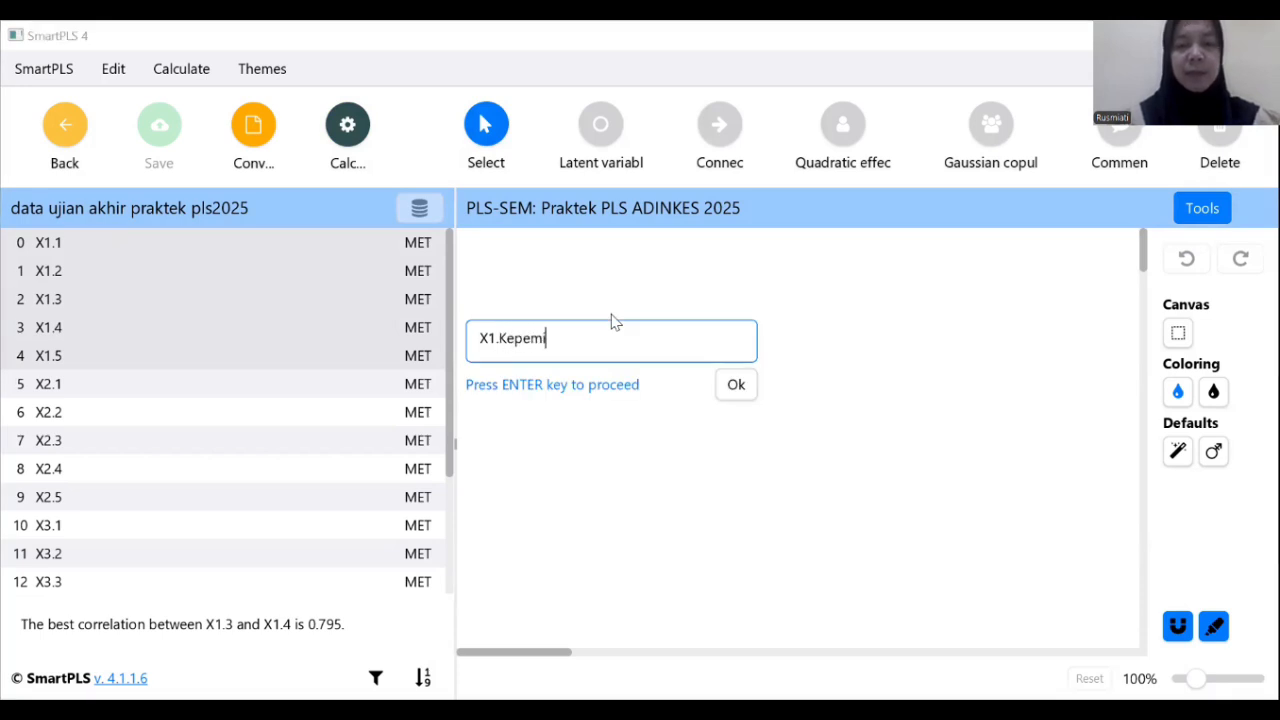
pyautogui.write('mpinan')
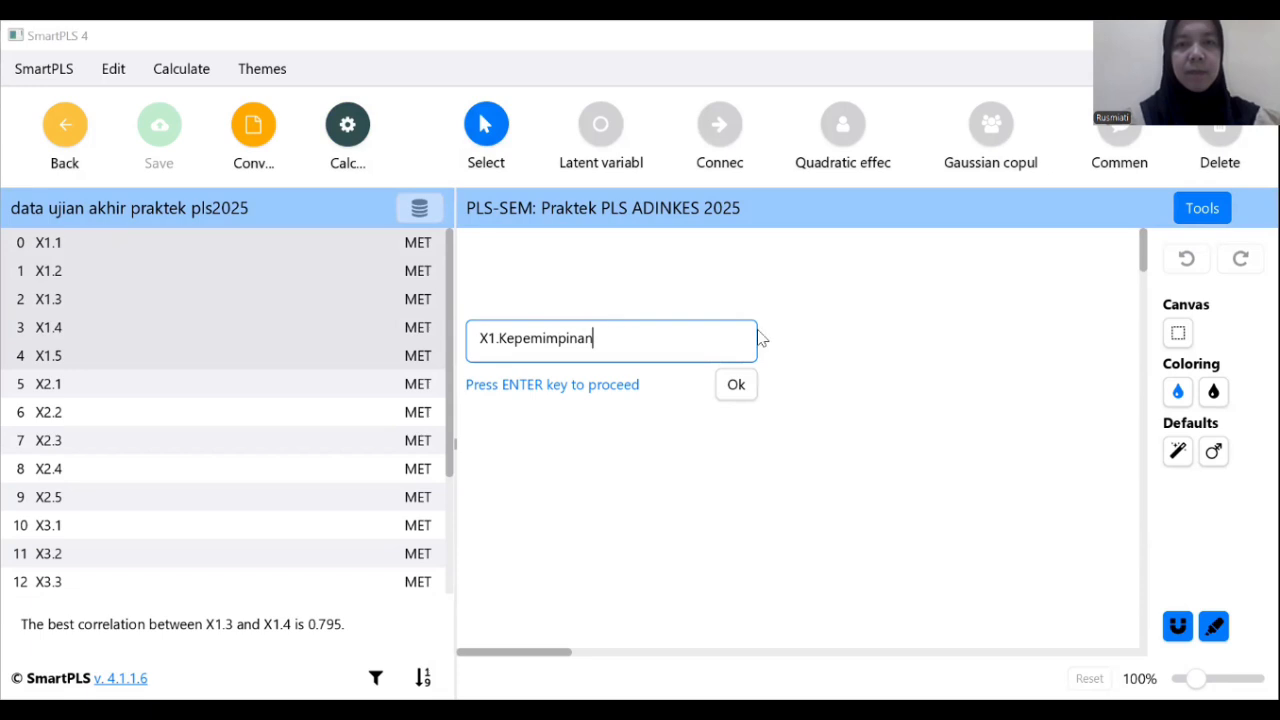
pyautogui.click(736, 384)
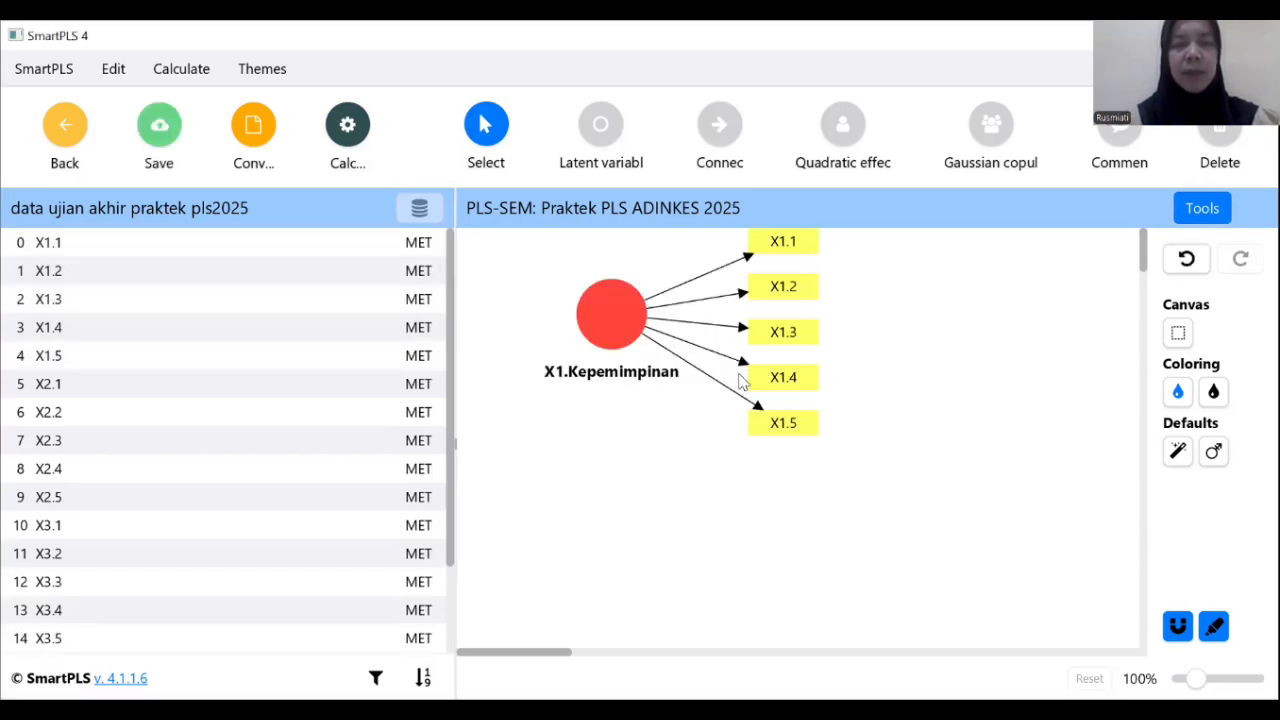
# Step: Add a latent variable named X2.Lingkungan Kerja with indicators X2.1 to X2.5 below X1.Kepemimpinan
pyautogui.click(137, 389)
pyautogui.hotkey('shift', 'Down')
pyautogui.hotkey('shift', 'Down')
pyautogui.hotkey('shift', 'Down')
pyautogui.hotkey('shift', 'Down')
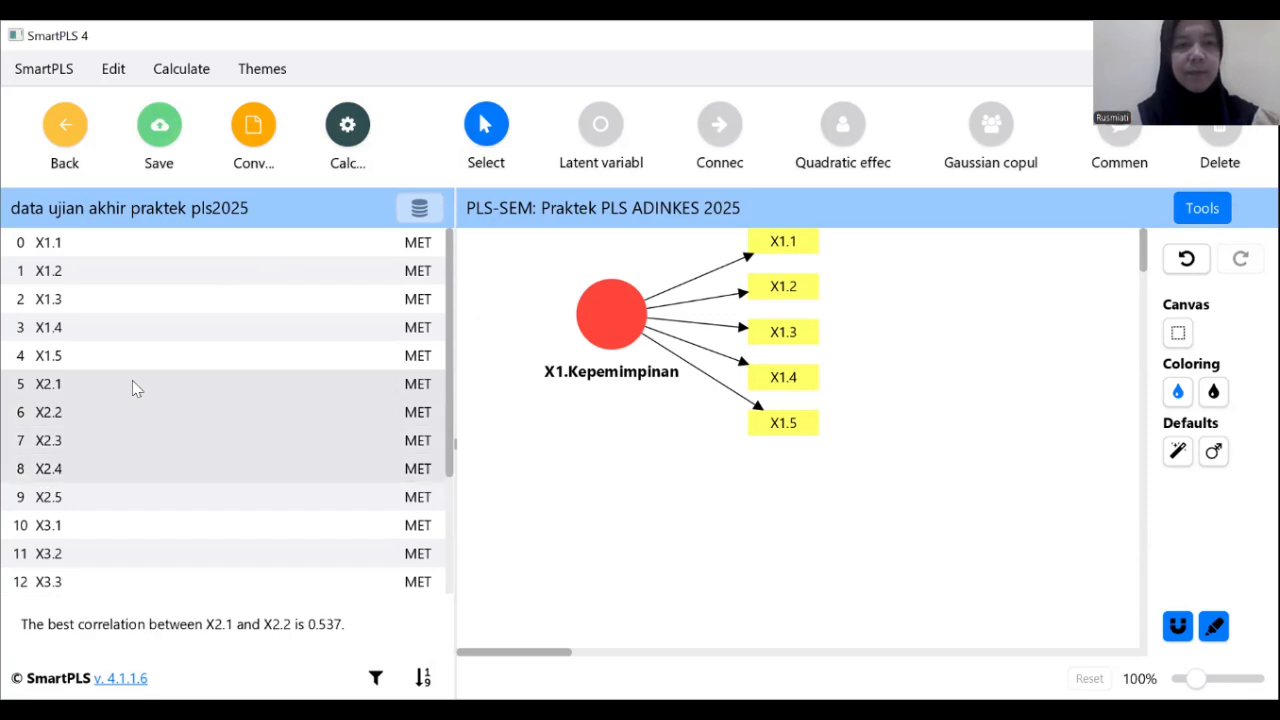
pyautogui.moveTo(222, 433); pyautogui.dragTo(598, 512)
pyautogui.write('L')
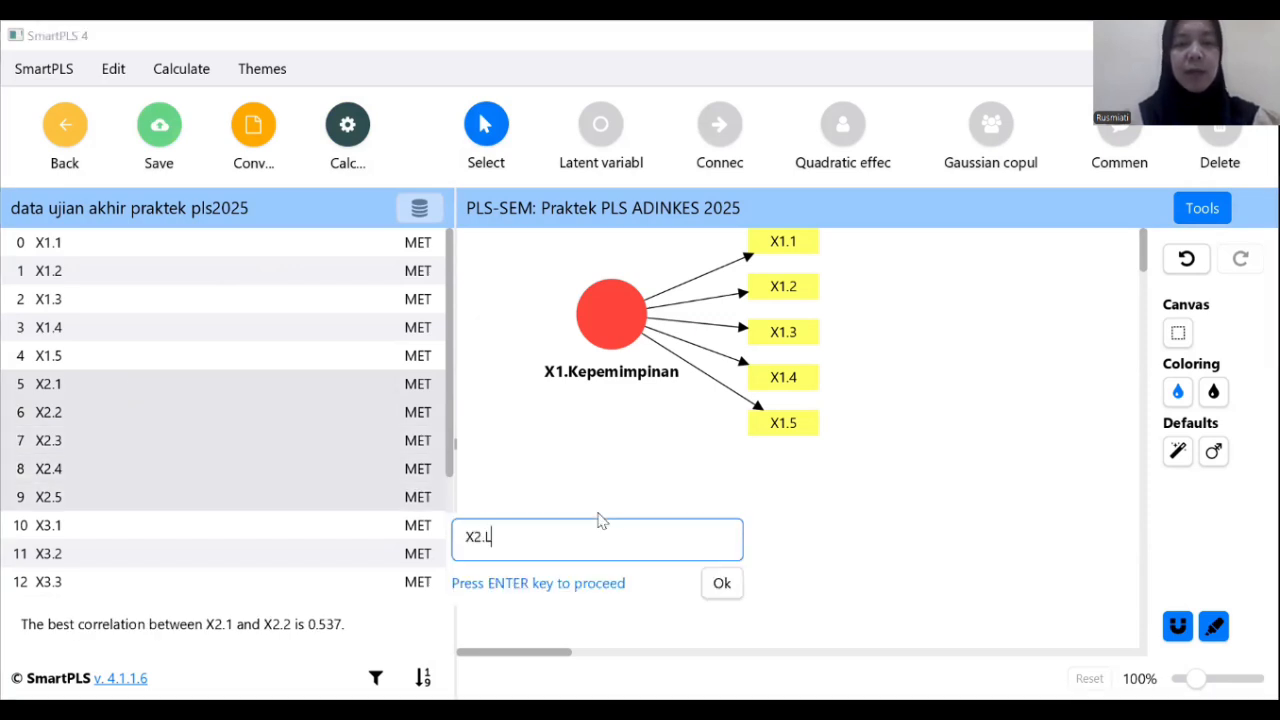
pyautogui.write('ingkungan ')
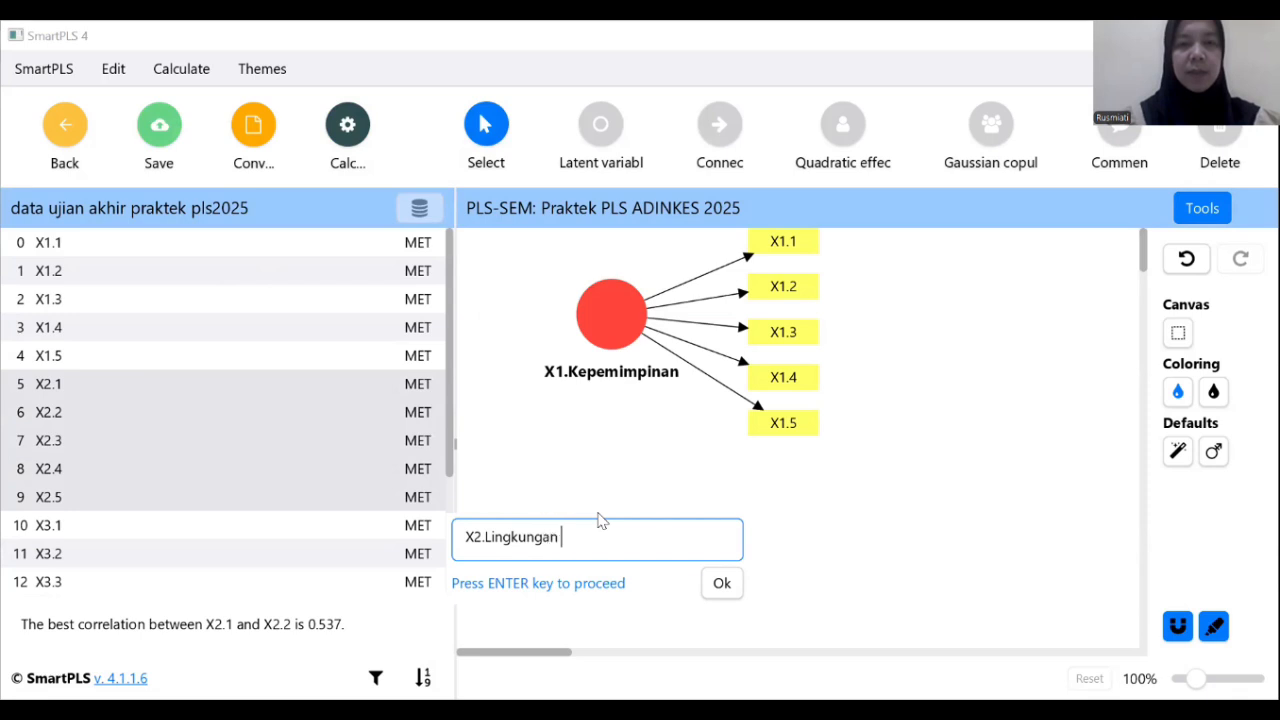
pyautogui.write('Kerja')
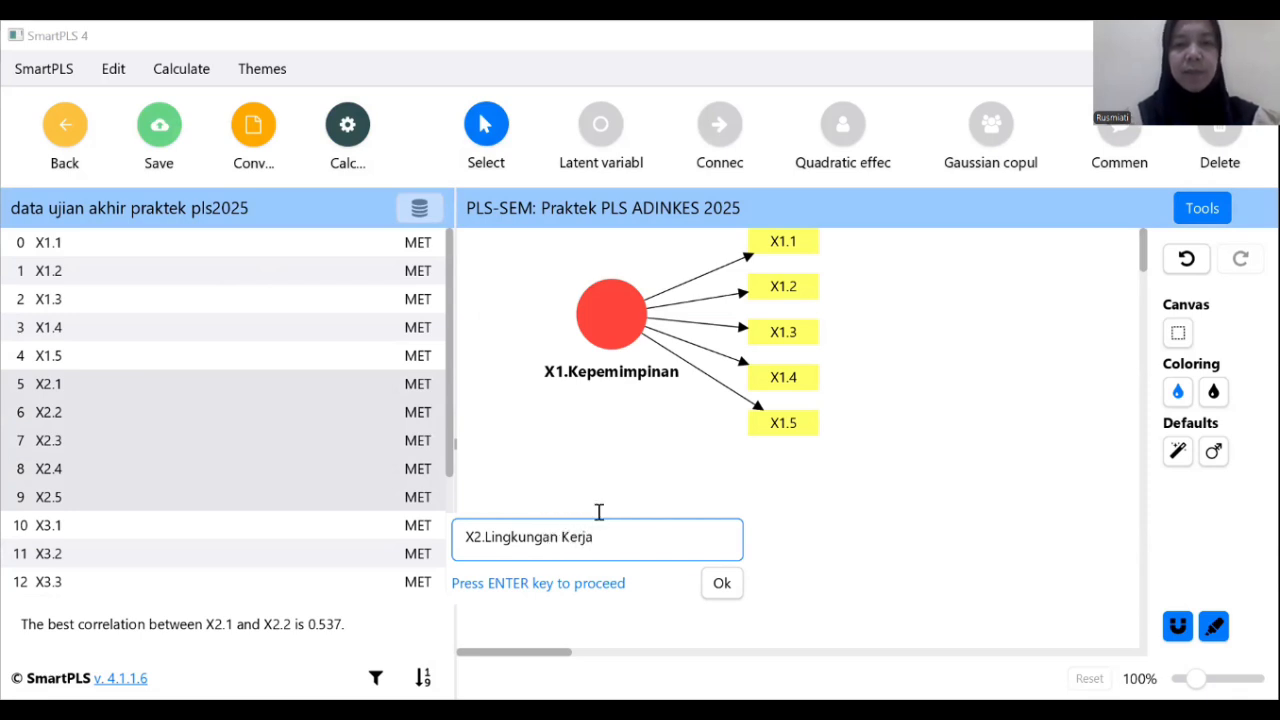
pyautogui.click(721, 584)
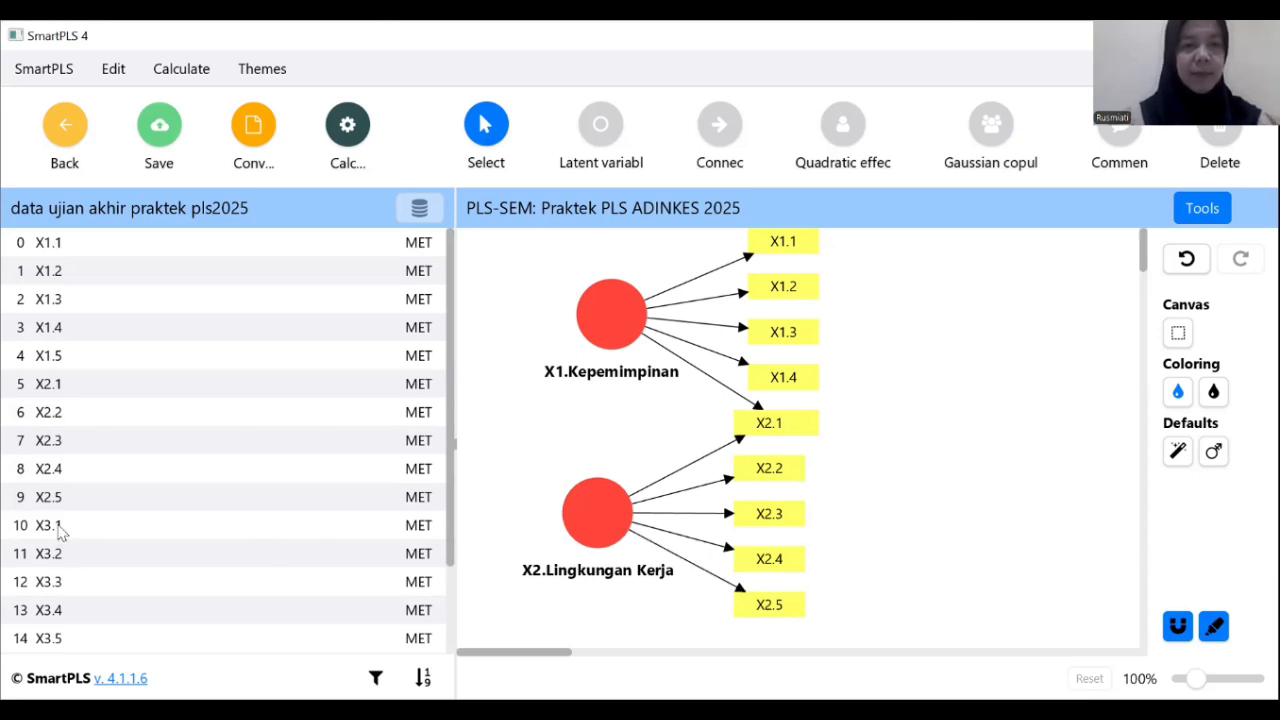
# Step: Add a latent variable named X3.Stres Kerja with indicators X3.1 to X3.5 beside the first two constructs
pyautogui.moveTo(58, 530)
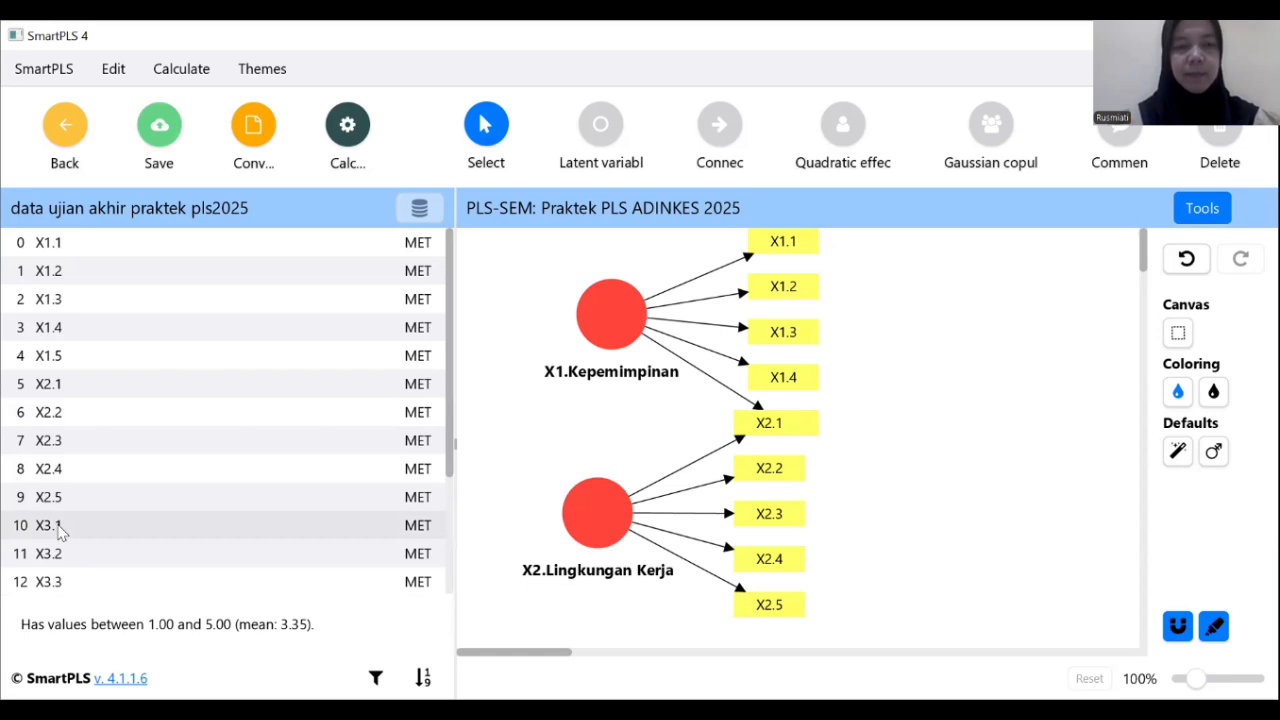
pyautogui.moveTo(58, 530); pyautogui.dragTo(962, 430)
pyautogui.write('X3.S')
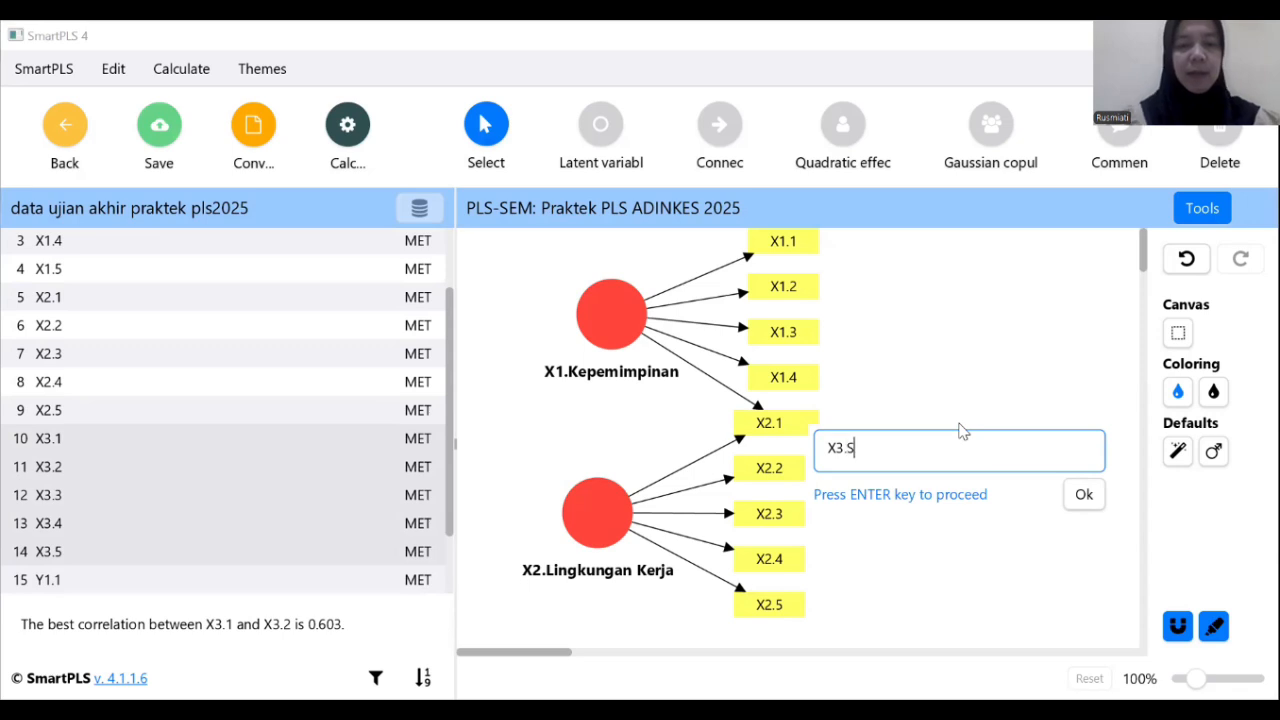
pyautogui.write('tres Kerja')
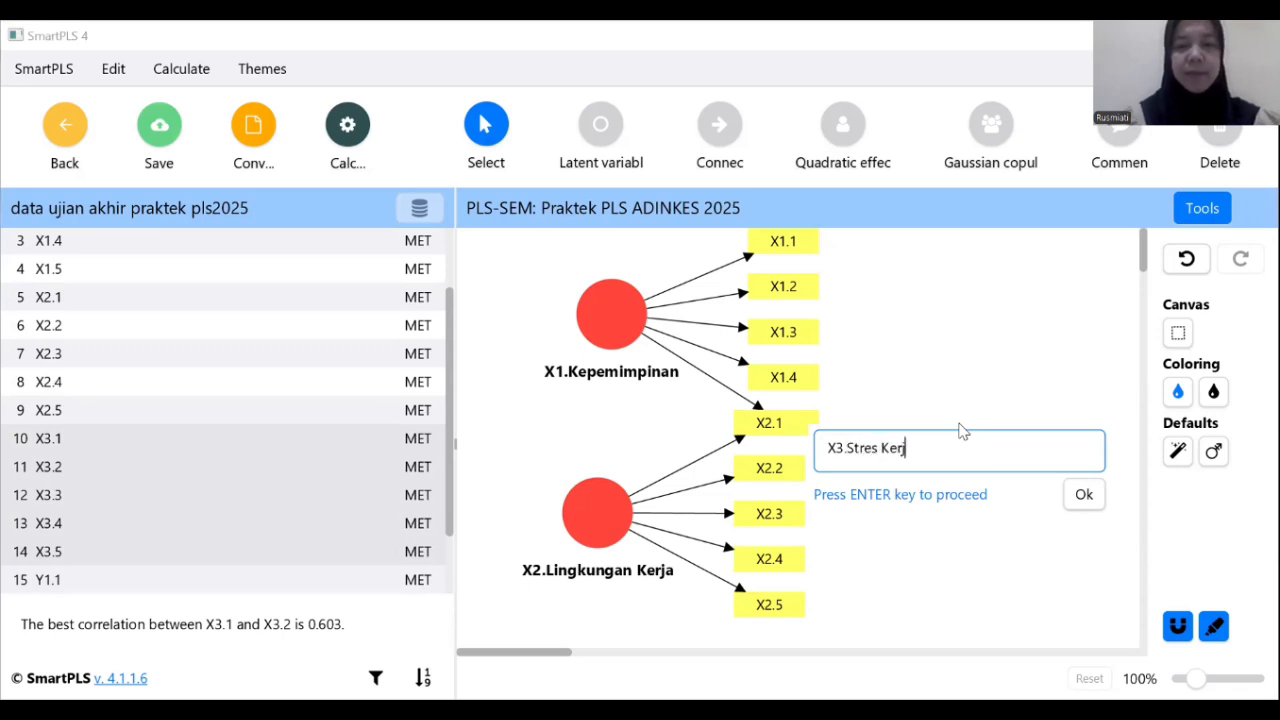
pyautogui.click(1085, 498)
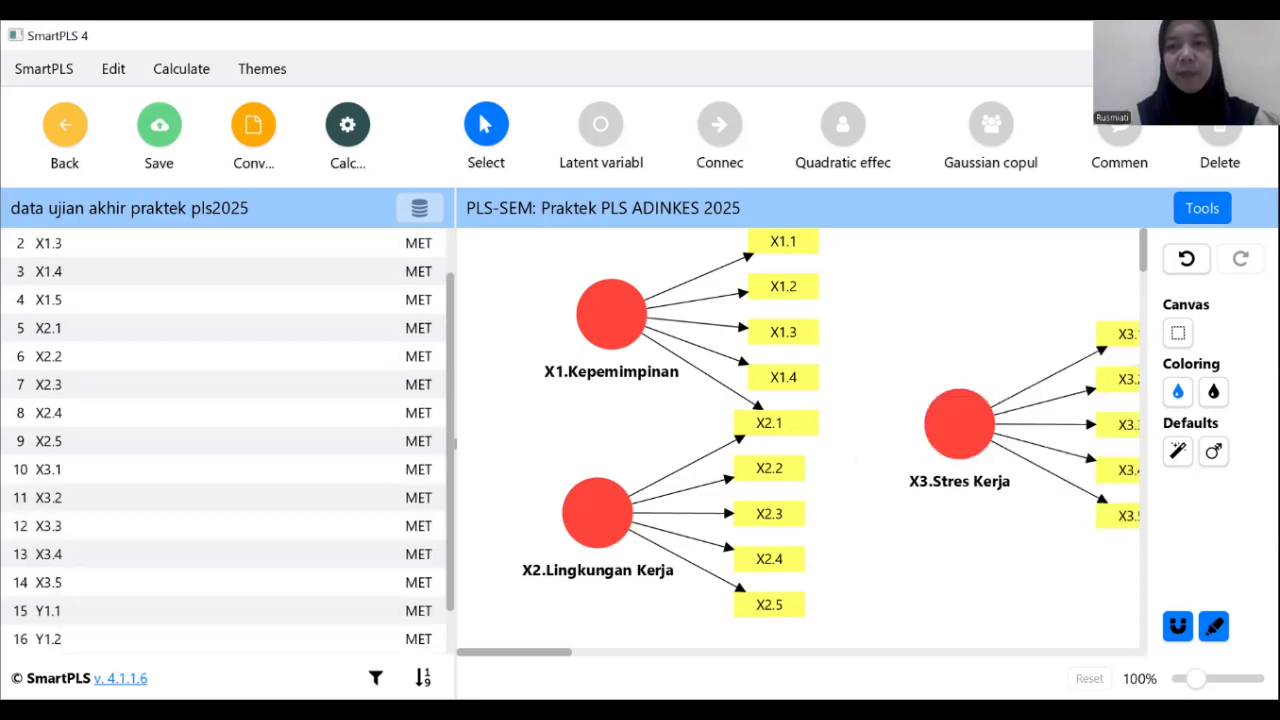
# Step: Add a latent variable named Y1.Kinerja with indicators Y1.1 to Y1.4 beyond X3.Stres Kerja
pyautogui.hotkey('ctrl', '-')
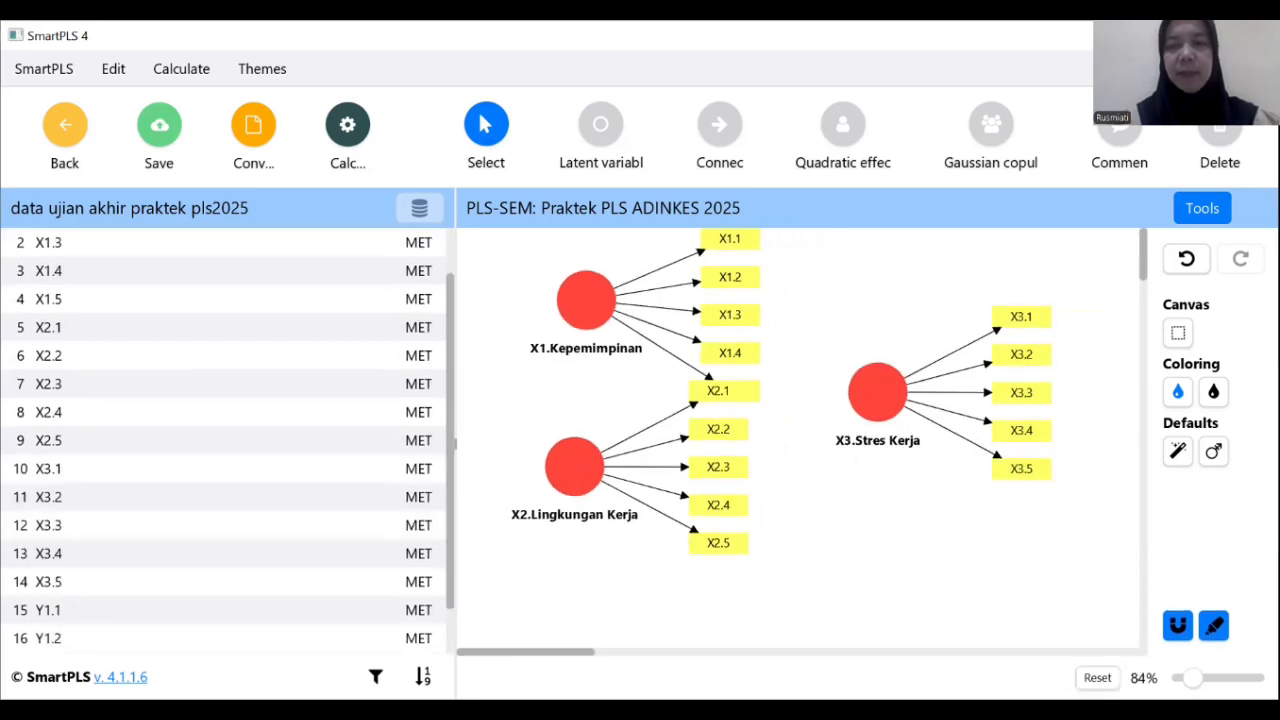
pyautogui.hotkey('ctrl', '-')
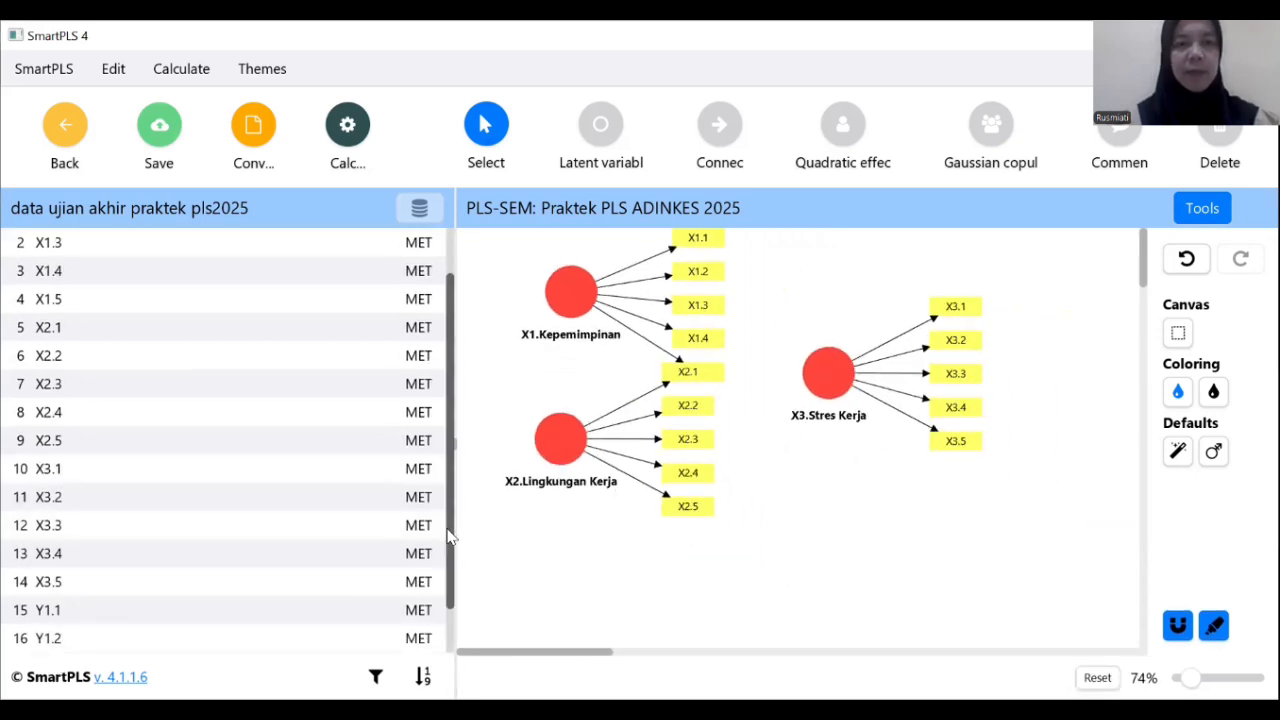
pyautogui.moveTo(449, 537); pyautogui.dragTo(467, 630)
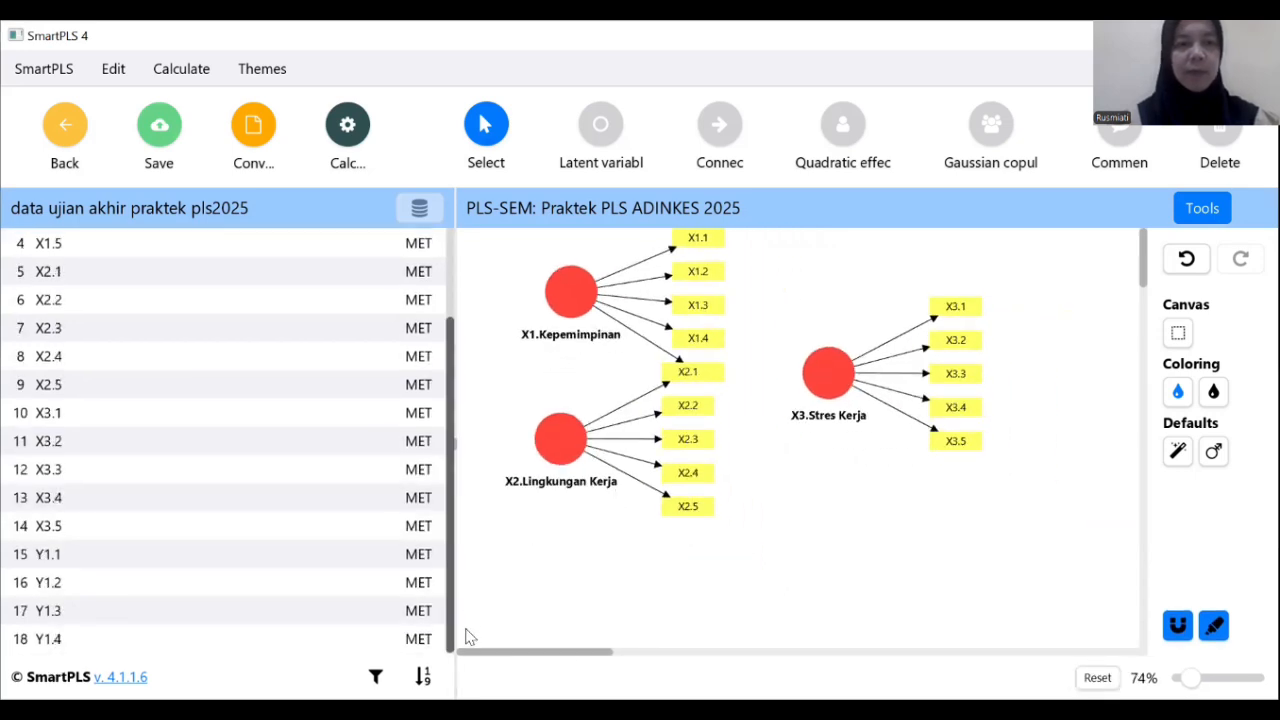
pyautogui.click(82, 556)
pyautogui.hotkey('shift', 'Down')
pyautogui.hotkey('shift', 'Down')
pyautogui.hotkey('shift', 'Down')
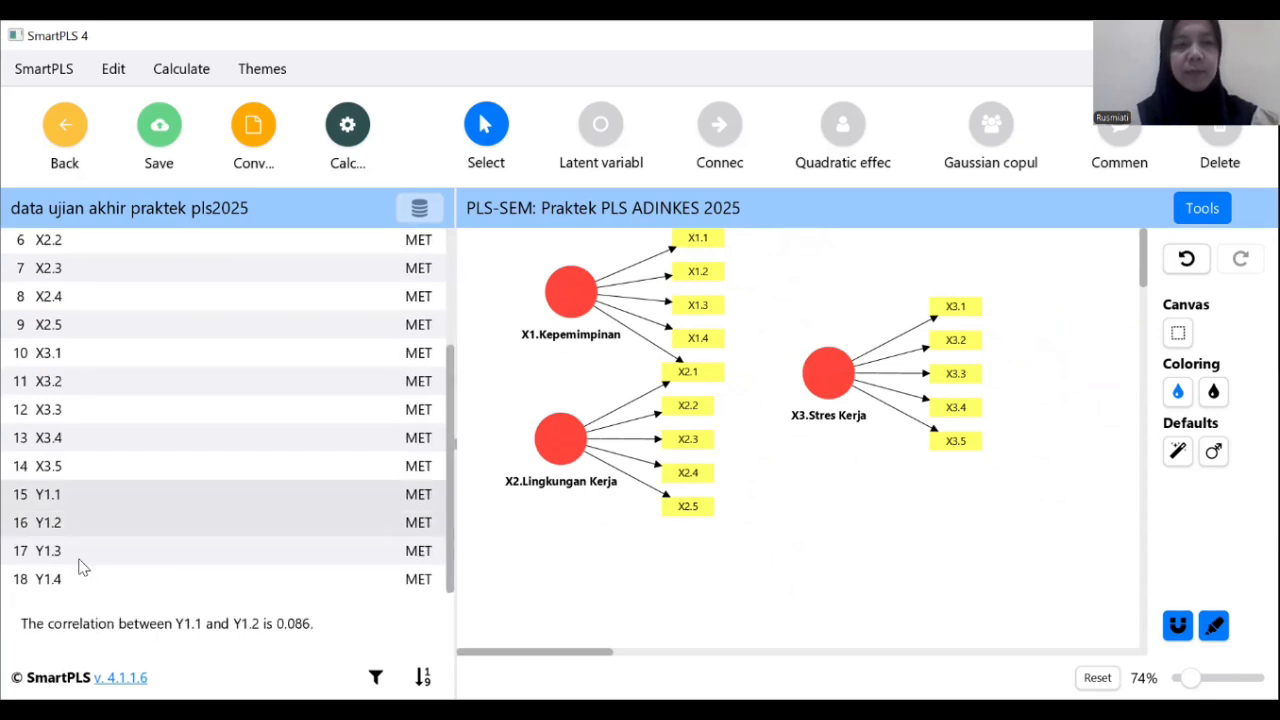
pyautogui.moveTo(82, 567); pyautogui.dragTo(1076, 350)
pyautogui.write('Kinerja')
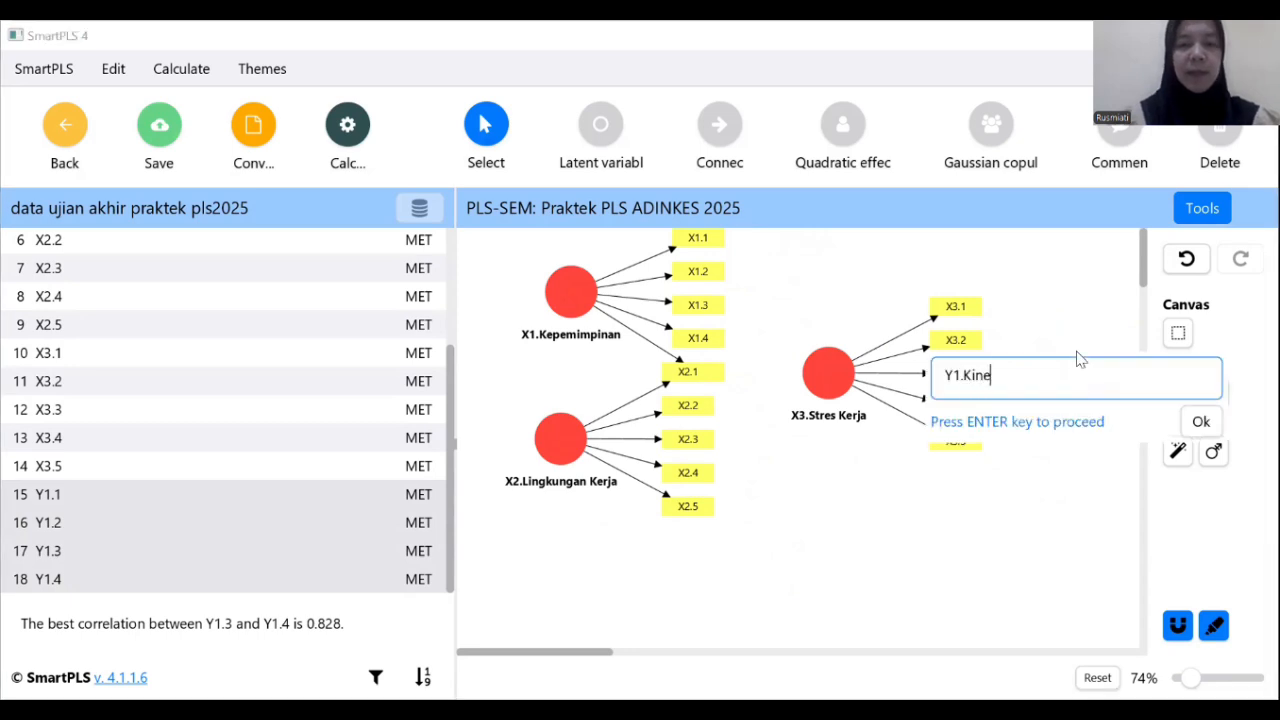
pyautogui.click(1200, 422)
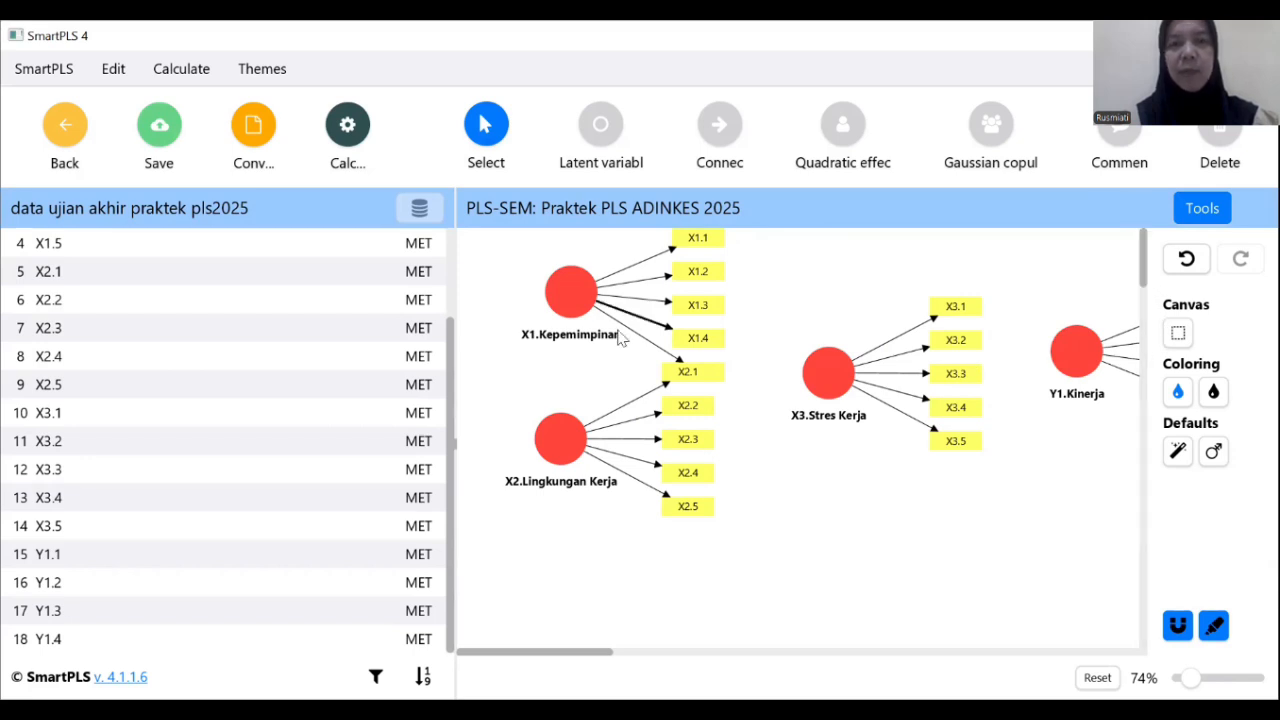
# Step: Move X2.Lingkungan Kerja and X1.Kepemimpinan down the canvas, spacing them so their indicators no longer overlap
pyautogui.moveTo(553, 447); pyautogui.dragTo(586, 548)
pyautogui.moveTo(557, 300); pyautogui.dragTo(568, 328)
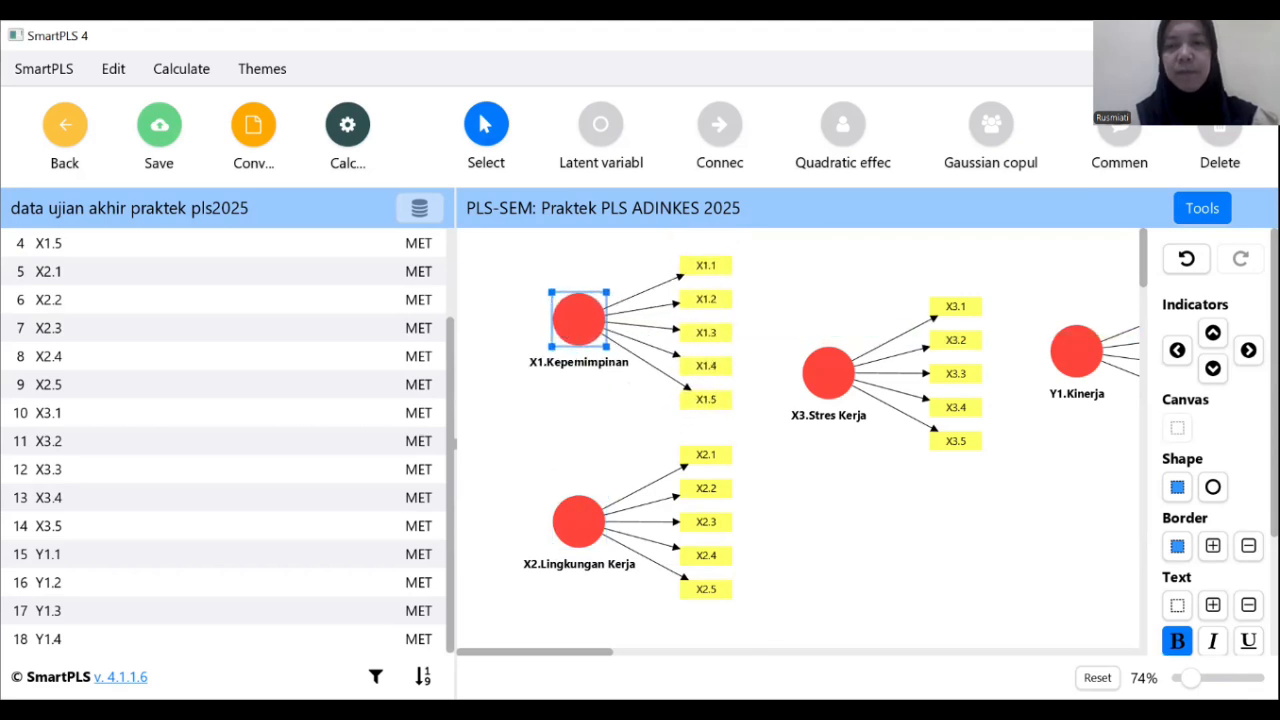
pyautogui.moveTo(1190, 678); pyautogui.dragTo(1189, 678)
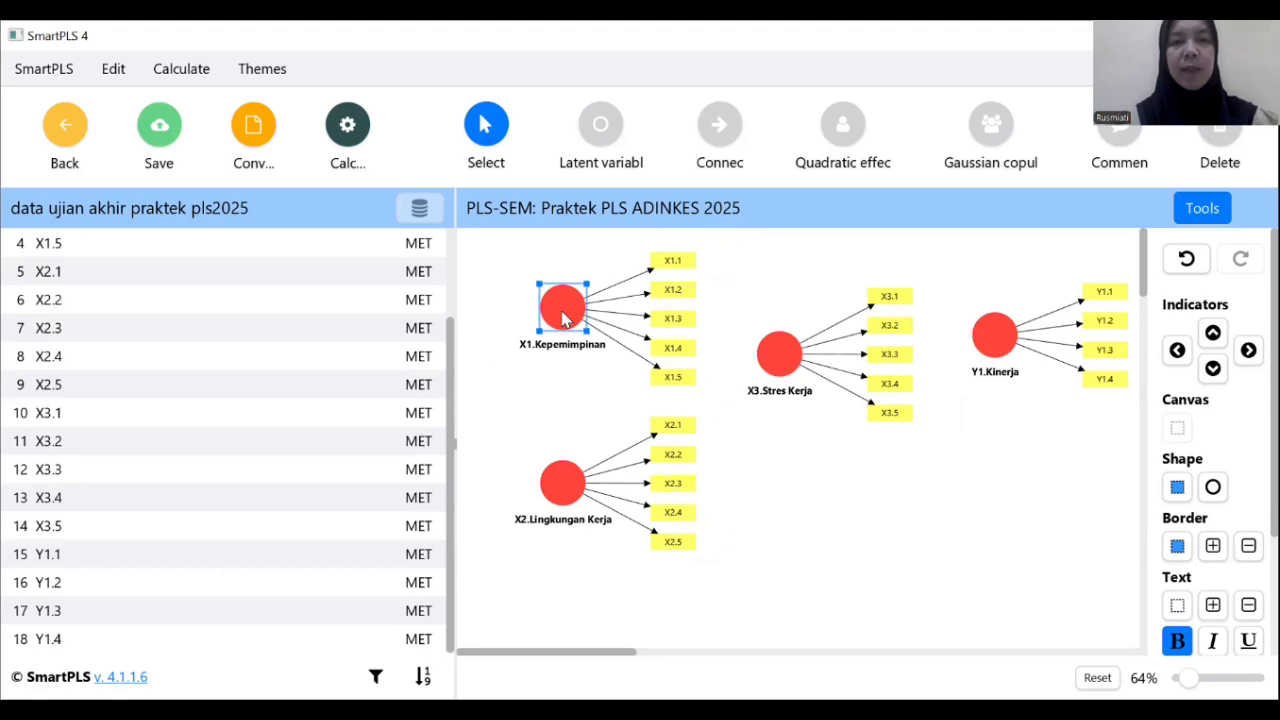
# Step: Align the indicators of X1.Kepemimpinan and X2.Lingkungan Kerja to the left of their constructs
pyautogui.rightClick(677, 581)
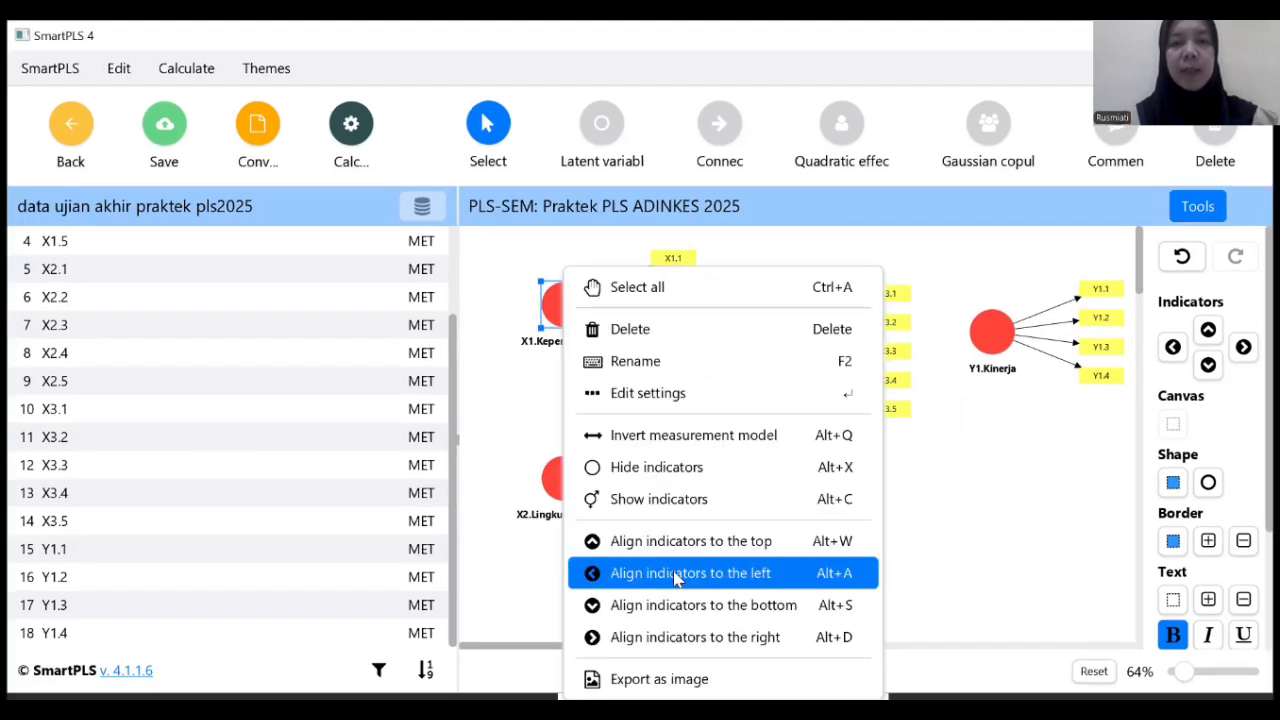
pyautogui.click(677, 580)
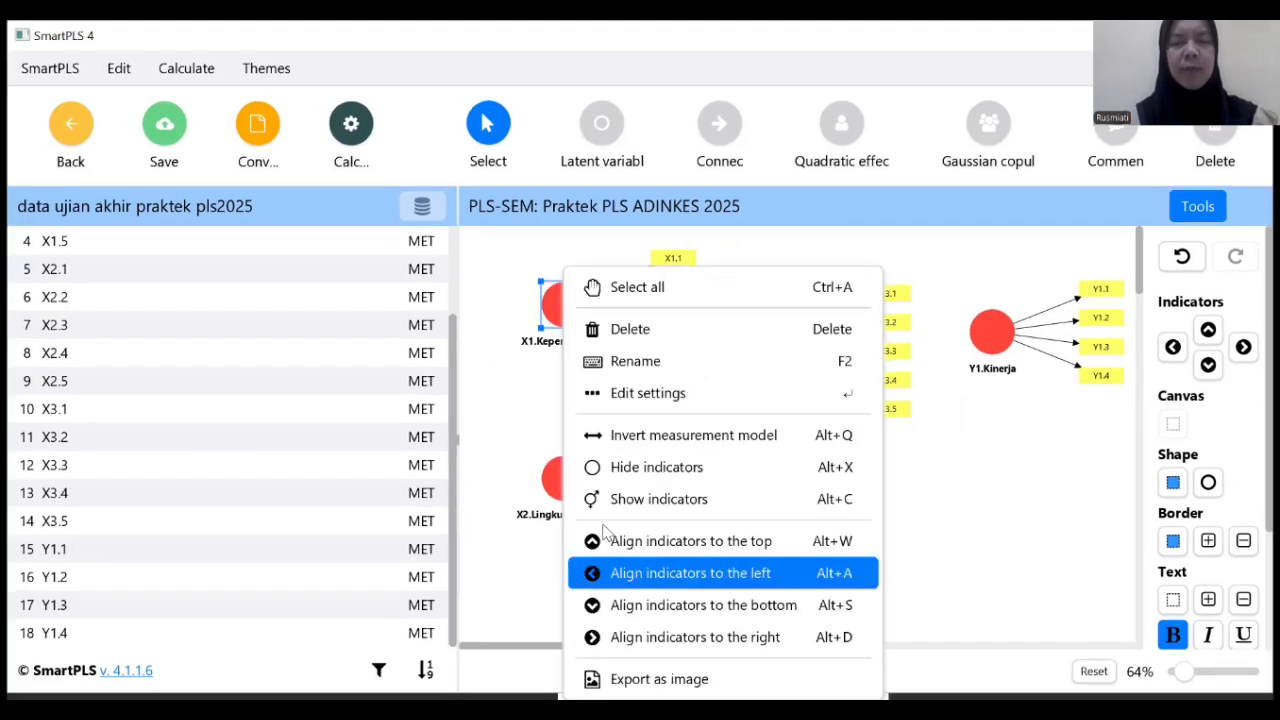
pyautogui.click(562, 483)
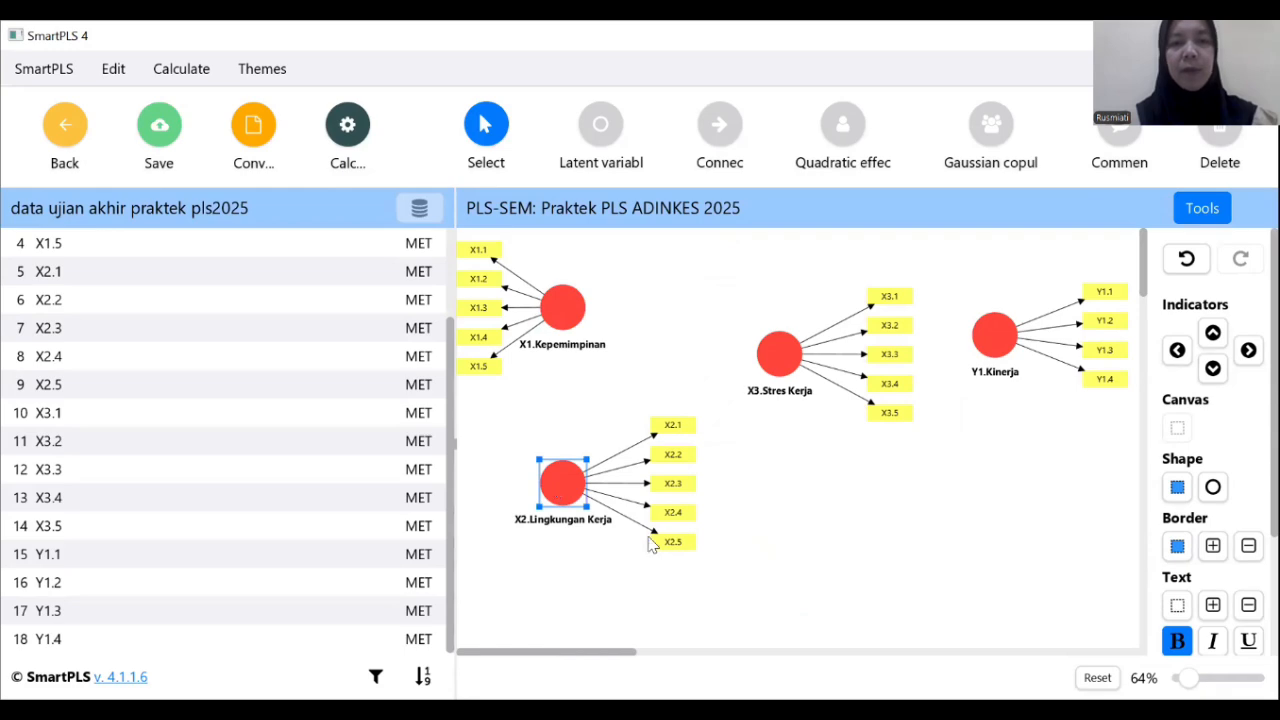
pyautogui.rightClick(667, 580)
pyautogui.click(666, 575)
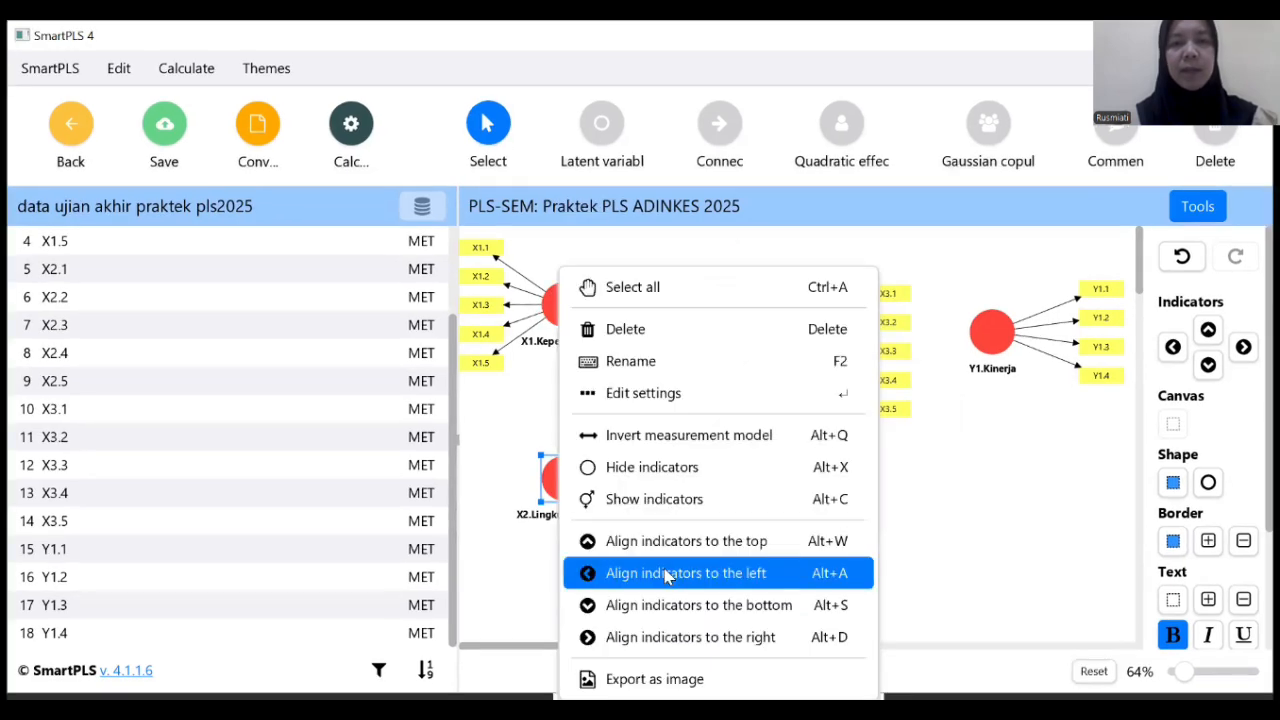
# Step: Align the indicators of X3.Stres Kerja to the top of the construct
pyautogui.click(786, 362)
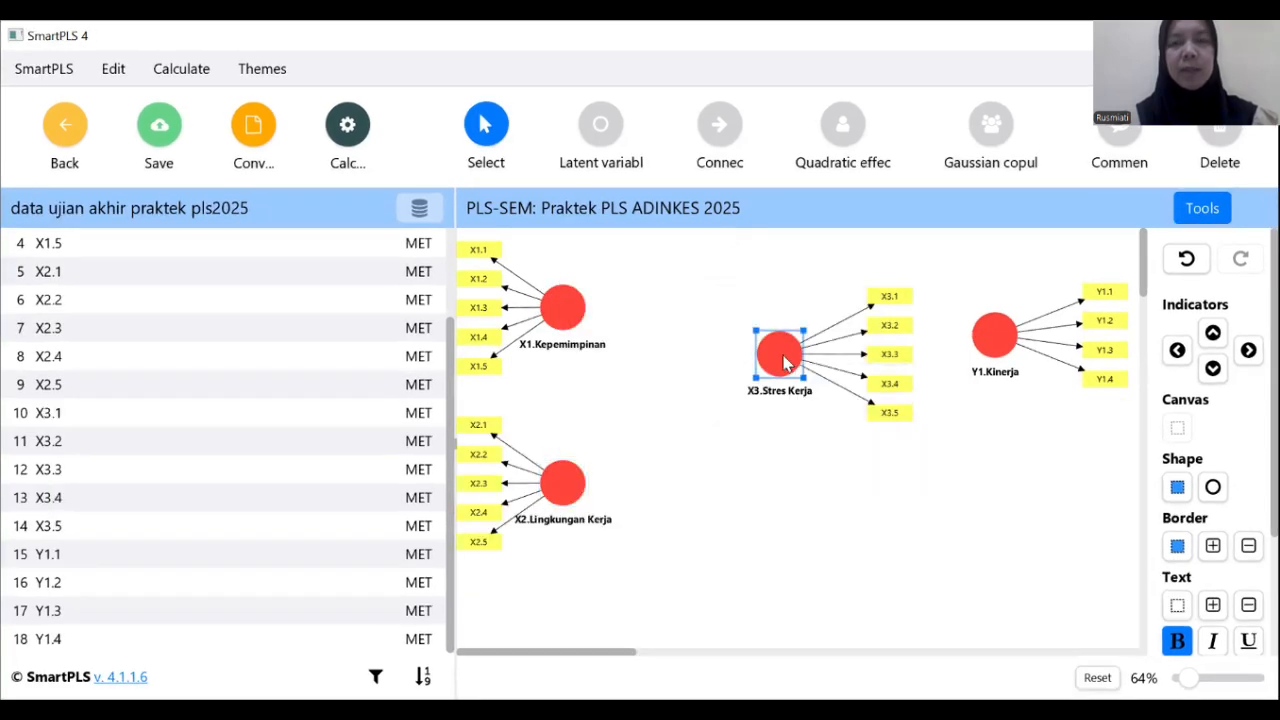
pyautogui.rightClick(840, 468)
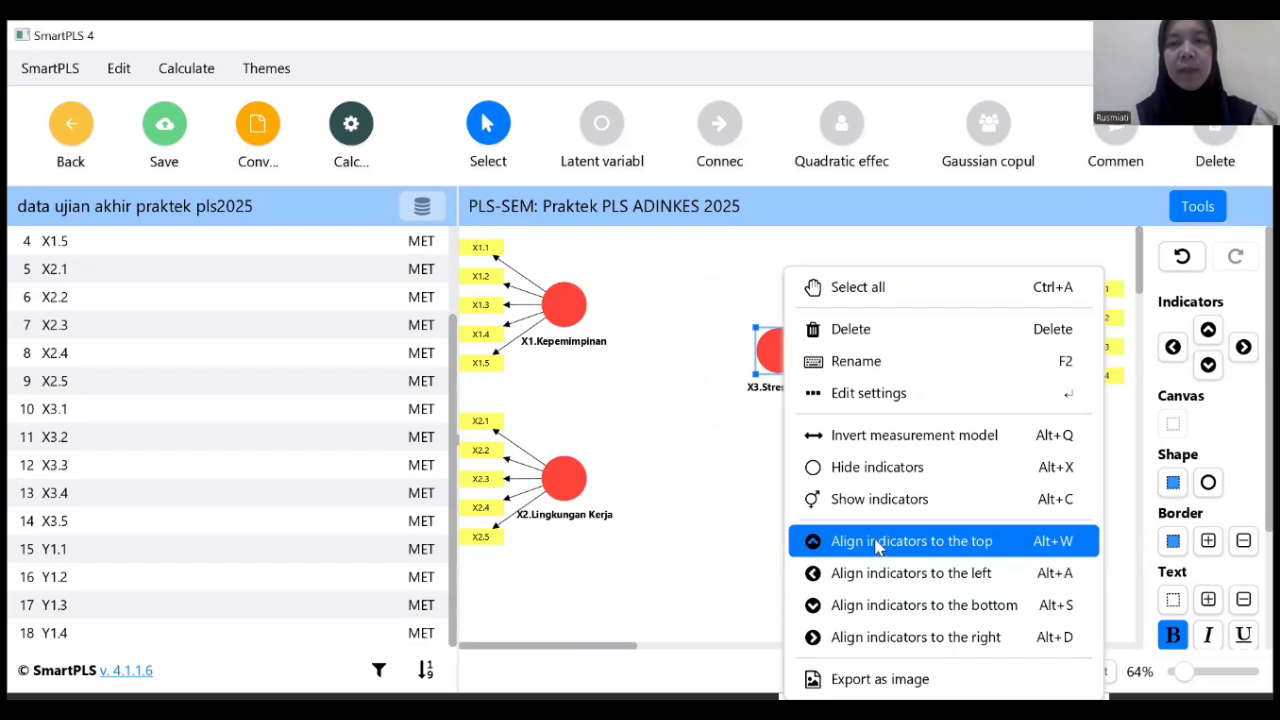
pyautogui.click(878, 547)
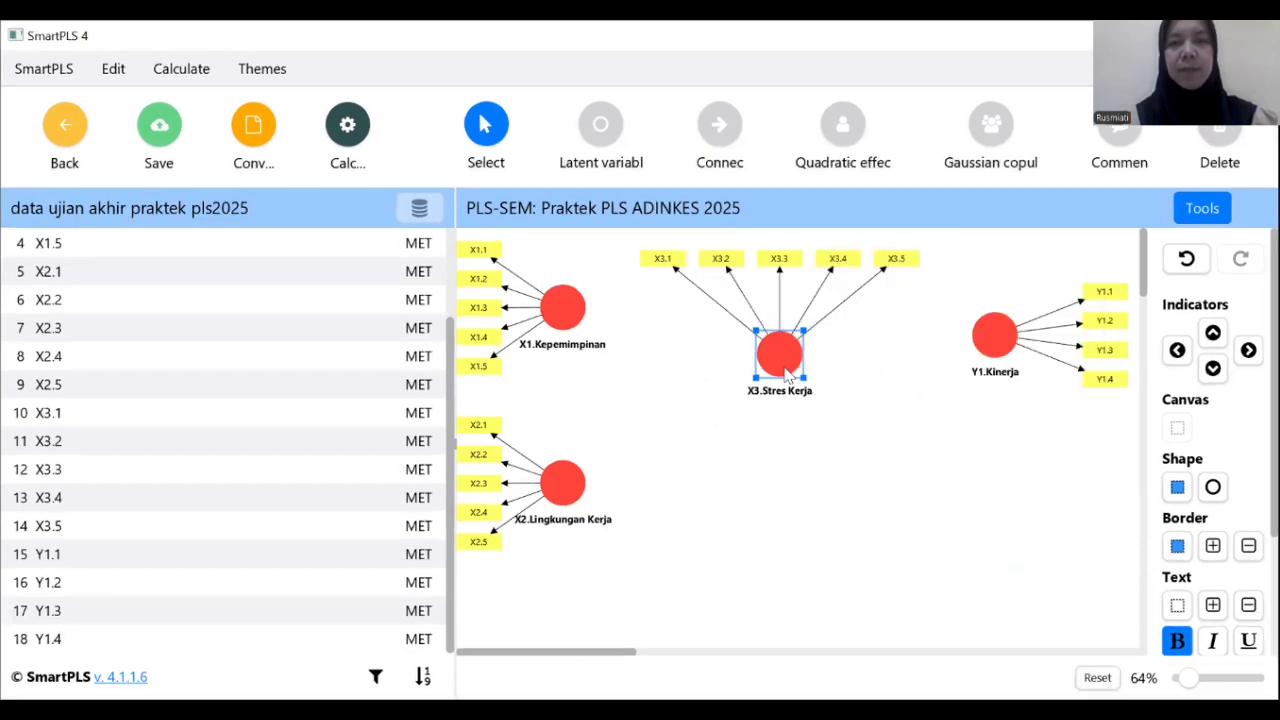
# Step: Shift X1.Kepemimpinan and X2.Lingkungan Kerja slightly toward X3.Stres Kerja, away from the canvas edge
pyautogui.click(576, 312)
pyautogui.moveTo(596, 311); pyautogui.dragTo(603, 311)
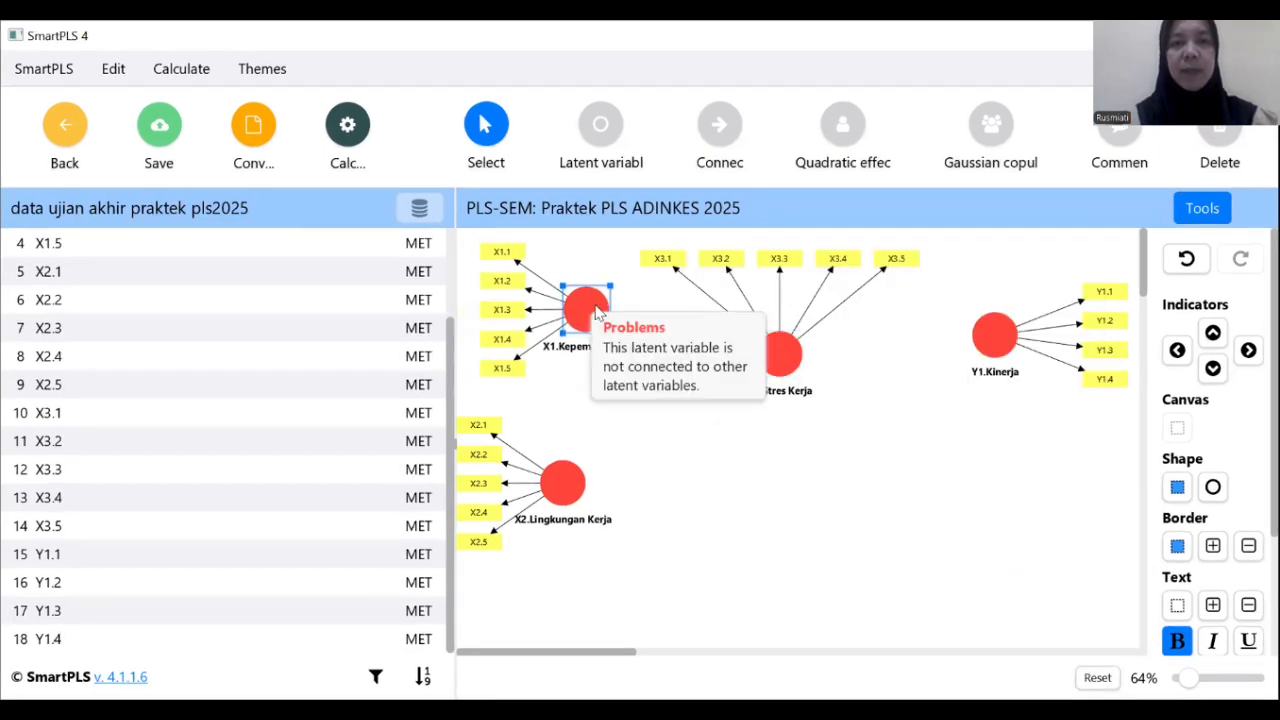
pyautogui.moveTo(582, 489); pyautogui.dragTo(605, 490)
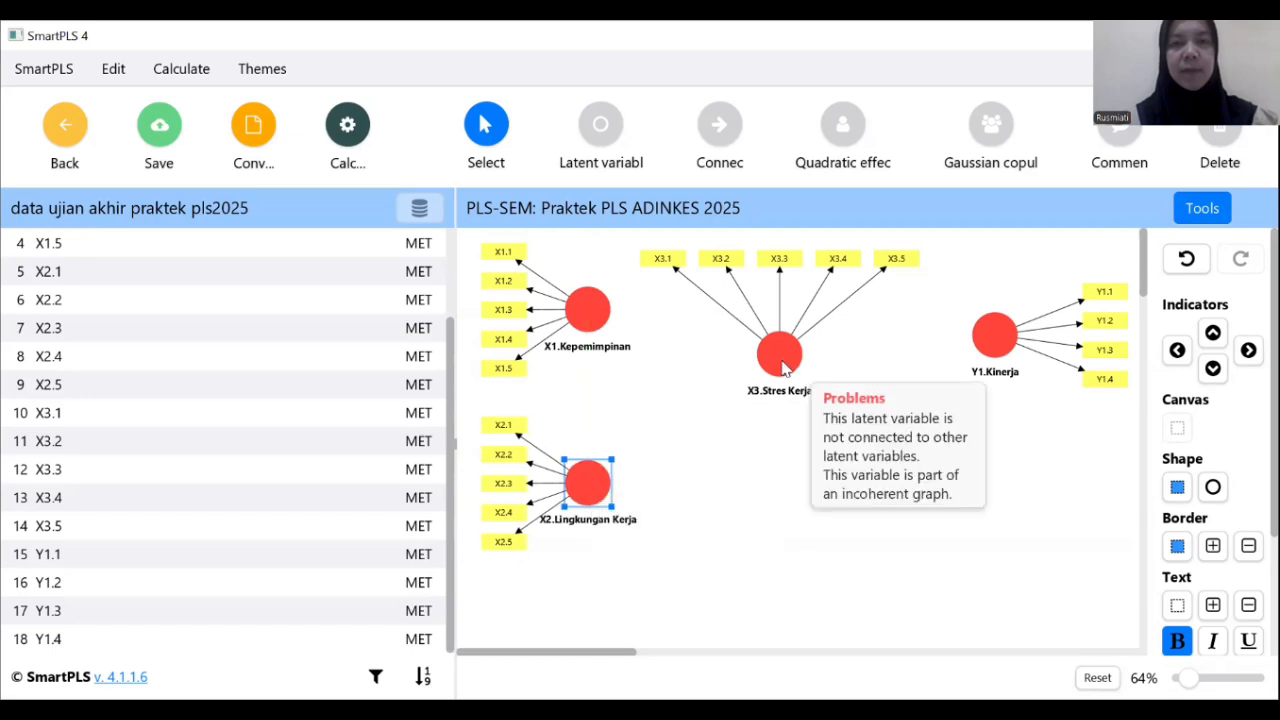
# Step: Move X3.Stres Kerja and Y1.Kinerja down to a shared height between X1.Kepemimpinan and X2.Lingkungan Kerja, with Y1.Kinerja closer to X3.Stres Kerja
pyautogui.moveTo(793, 373); pyautogui.dragTo(798, 434)
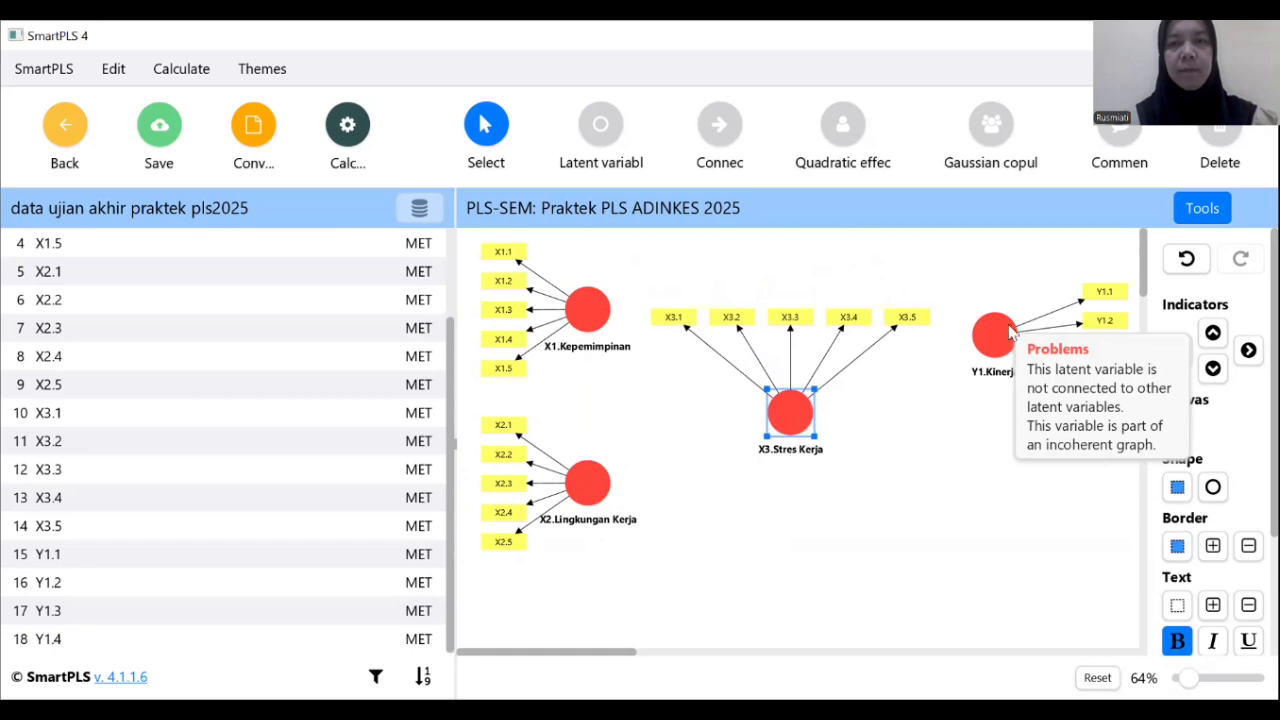
pyautogui.moveTo(1004, 341); pyautogui.dragTo(988, 411)
pyautogui.click(790, 403)
pyautogui.moveTo(793, 405); pyautogui.dragTo(797, 392)
pyautogui.click(975, 408)
pyautogui.moveTo(975, 404)
pyautogui.mouseDown()
pyautogui.moveTo(945, 401)
pyautogui.moveTo(957, 400)
pyautogui.mouseUp()
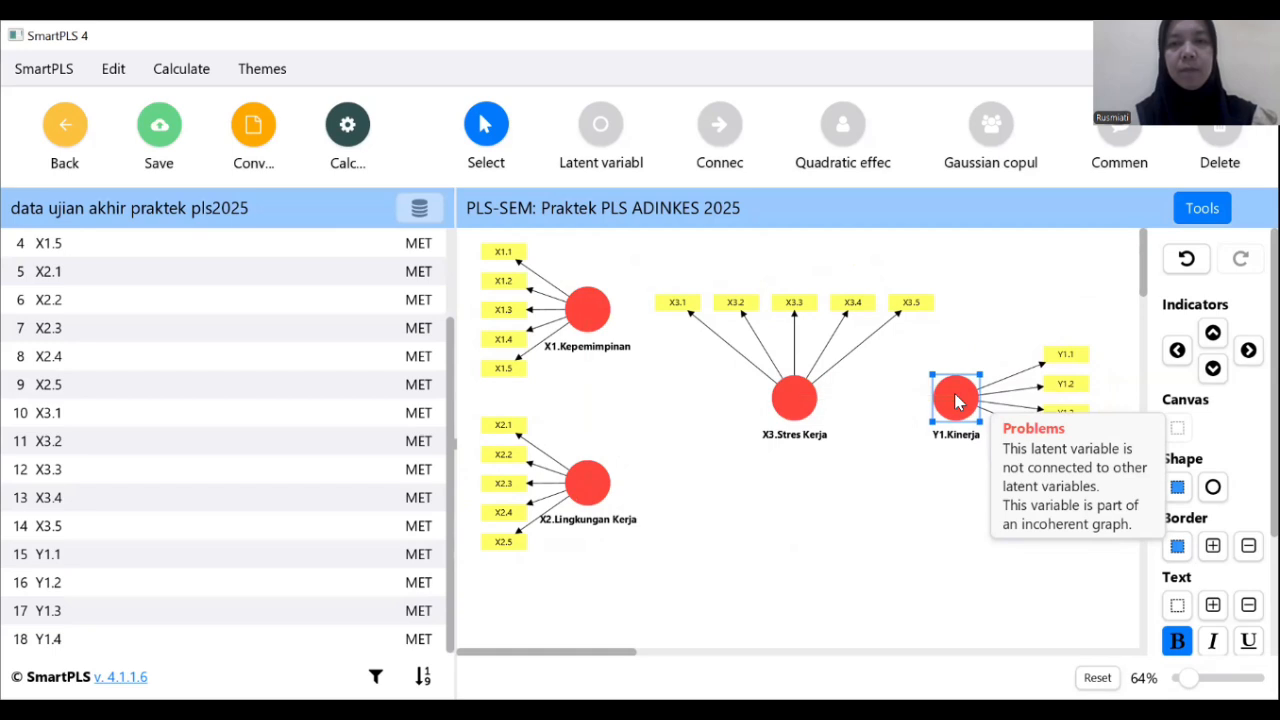
pyautogui.click(948, 628)
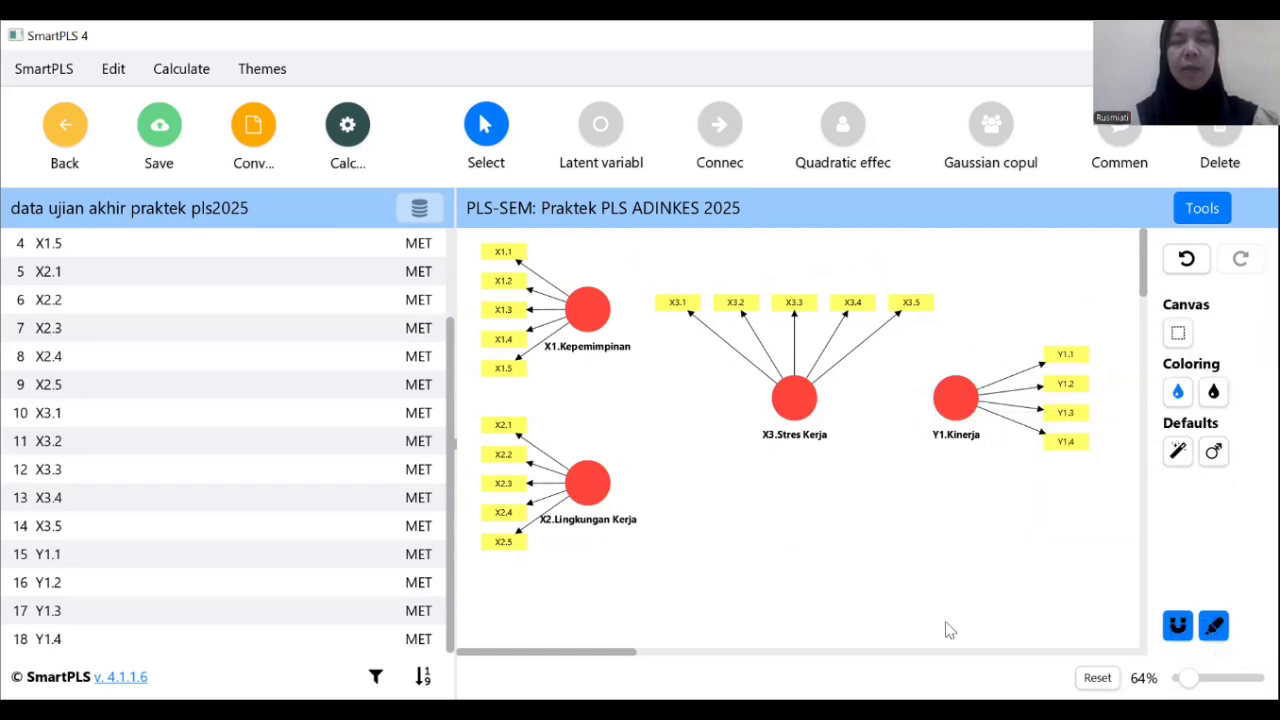
# Step: Draw structural paths from X1.Kepemimpinan to X2.Lingkungan Kerja, X3.Stres Kerja and Y1.Kinerja
pyautogui.click(718, 128)
pyautogui.moveTo(586, 312); pyautogui.dragTo(590, 484)
pyautogui.moveTo(596, 303); pyautogui.dragTo(800, 405)
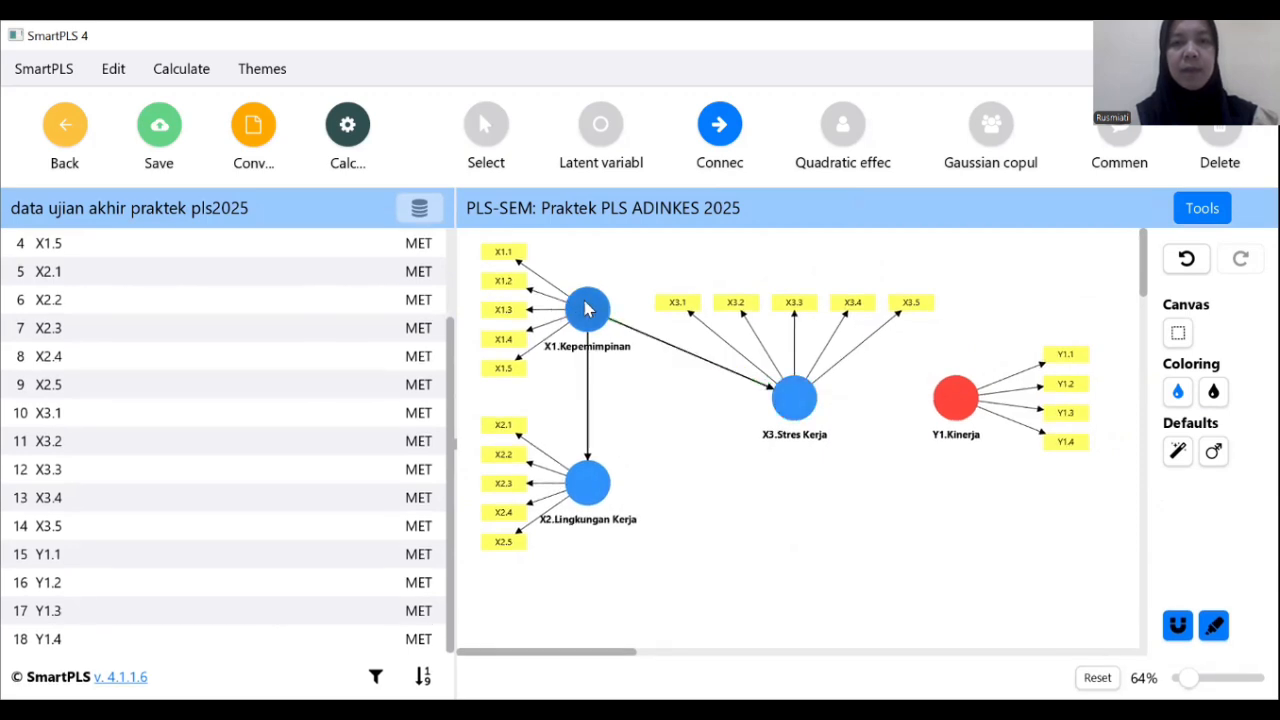
pyautogui.click(954, 401)
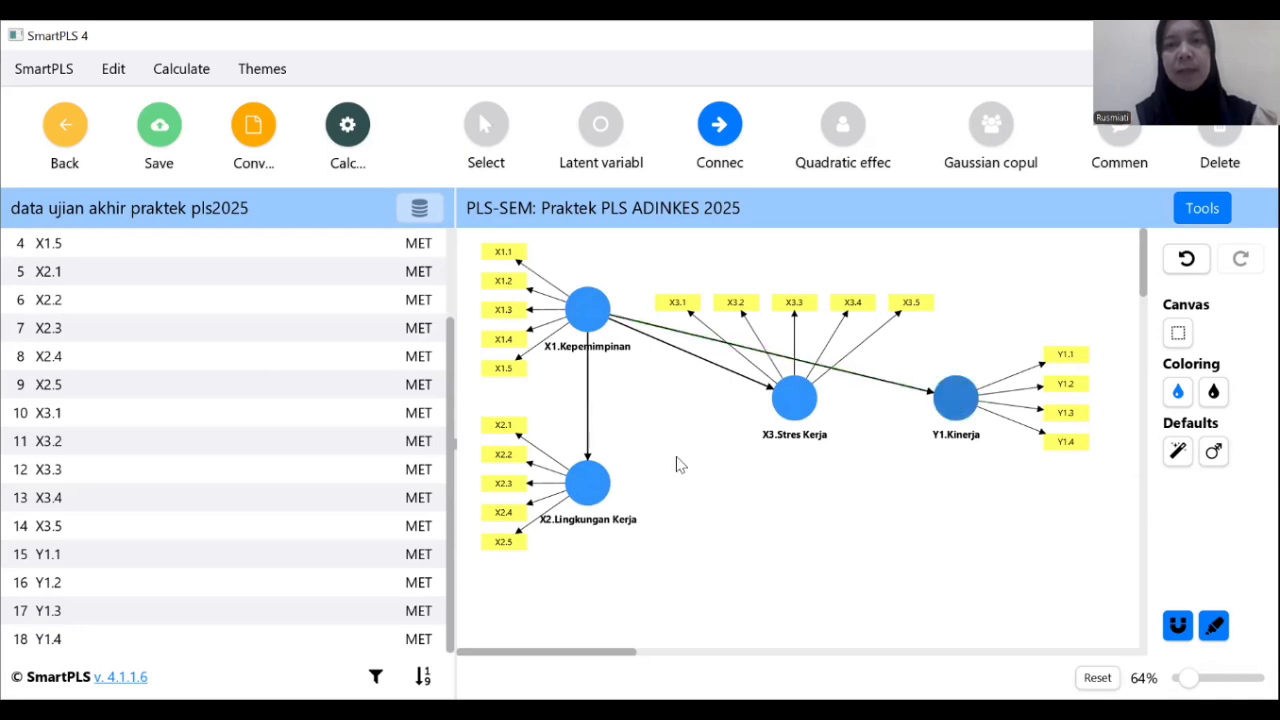
# Step: Draw paths from X2.Lingkungan Kerja to X3.Stres Kerja and Y1.Kinerja, and from X3.Stres Kerja to Y1.Kinerja
pyautogui.click(594, 486)
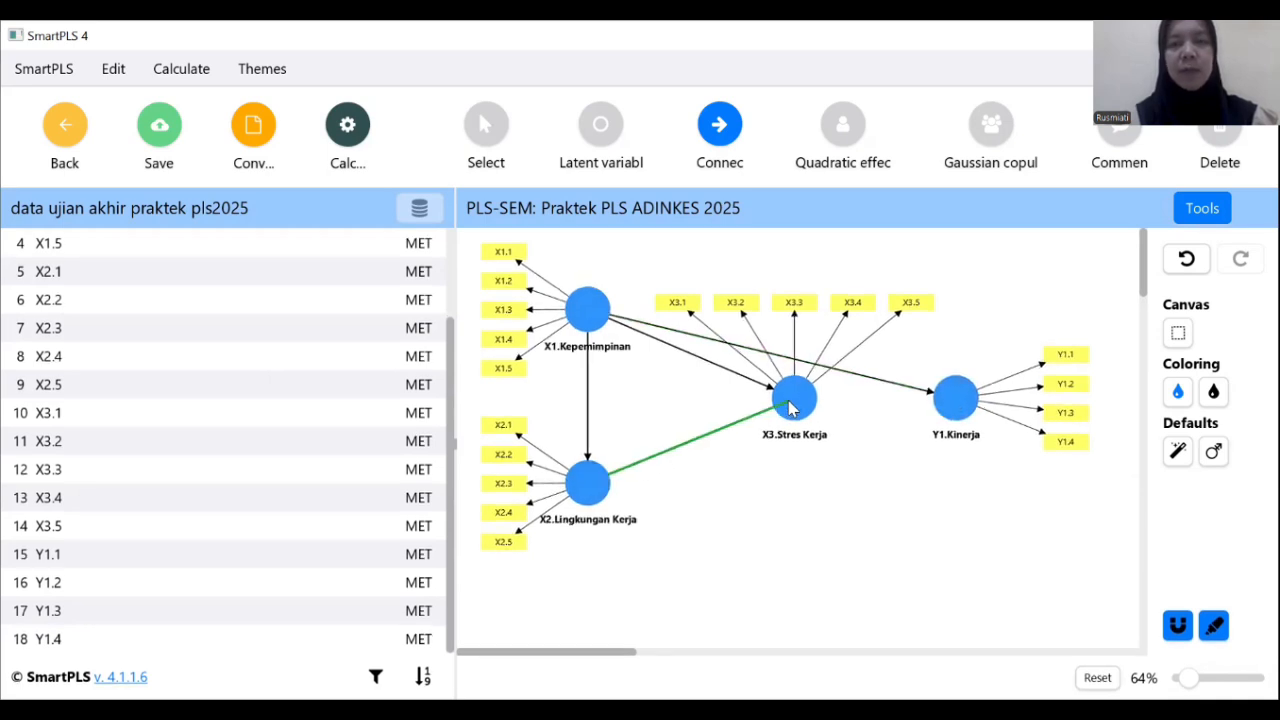
pyautogui.click(790, 405)
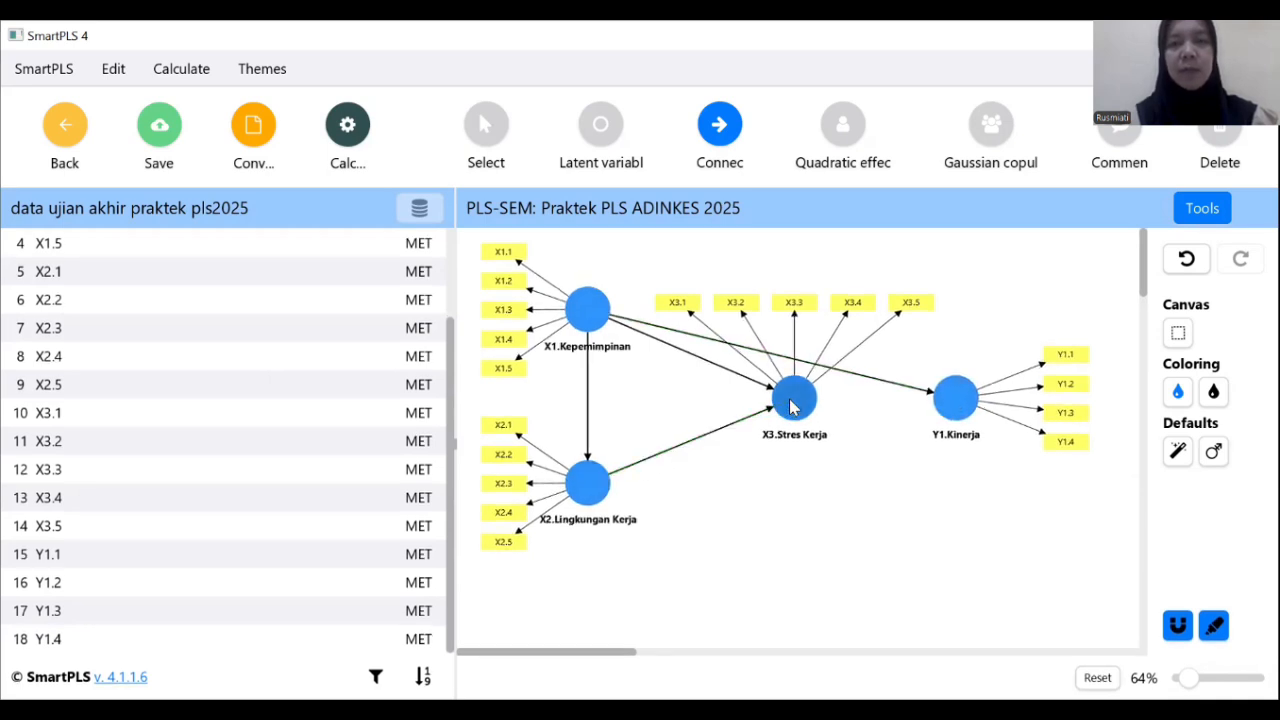
pyautogui.click(588, 484)
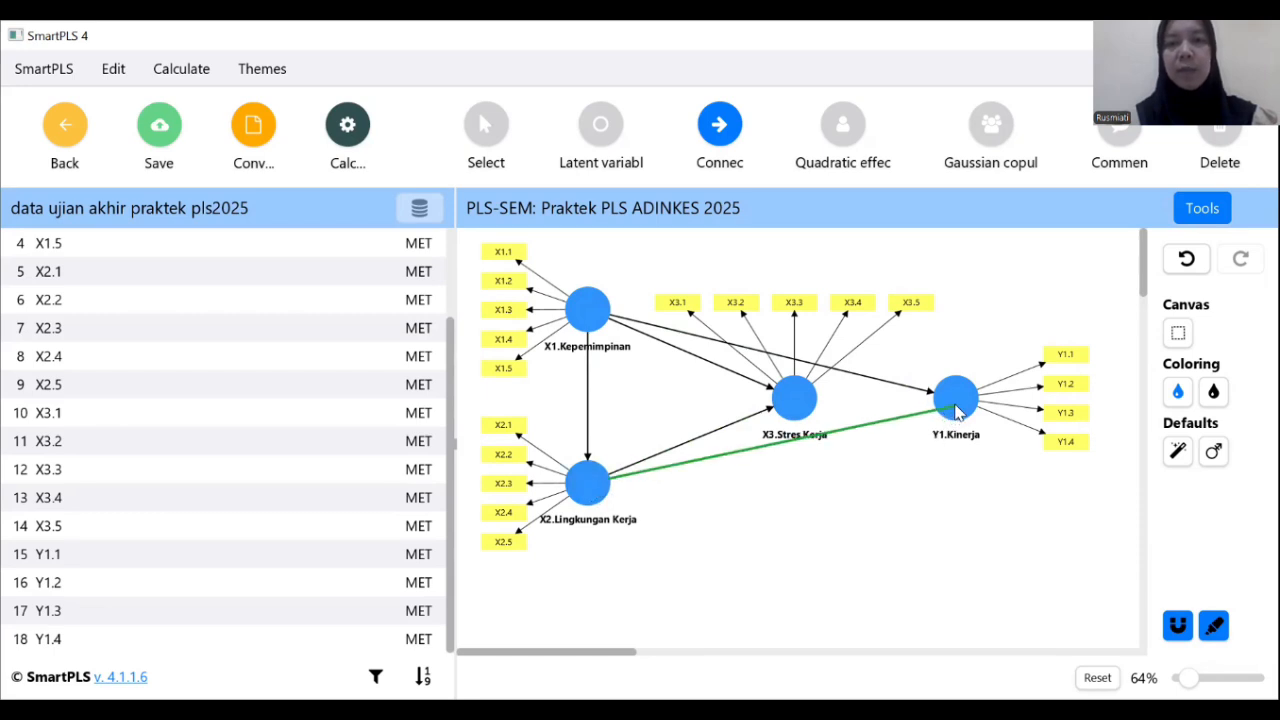
pyautogui.click(955, 405)
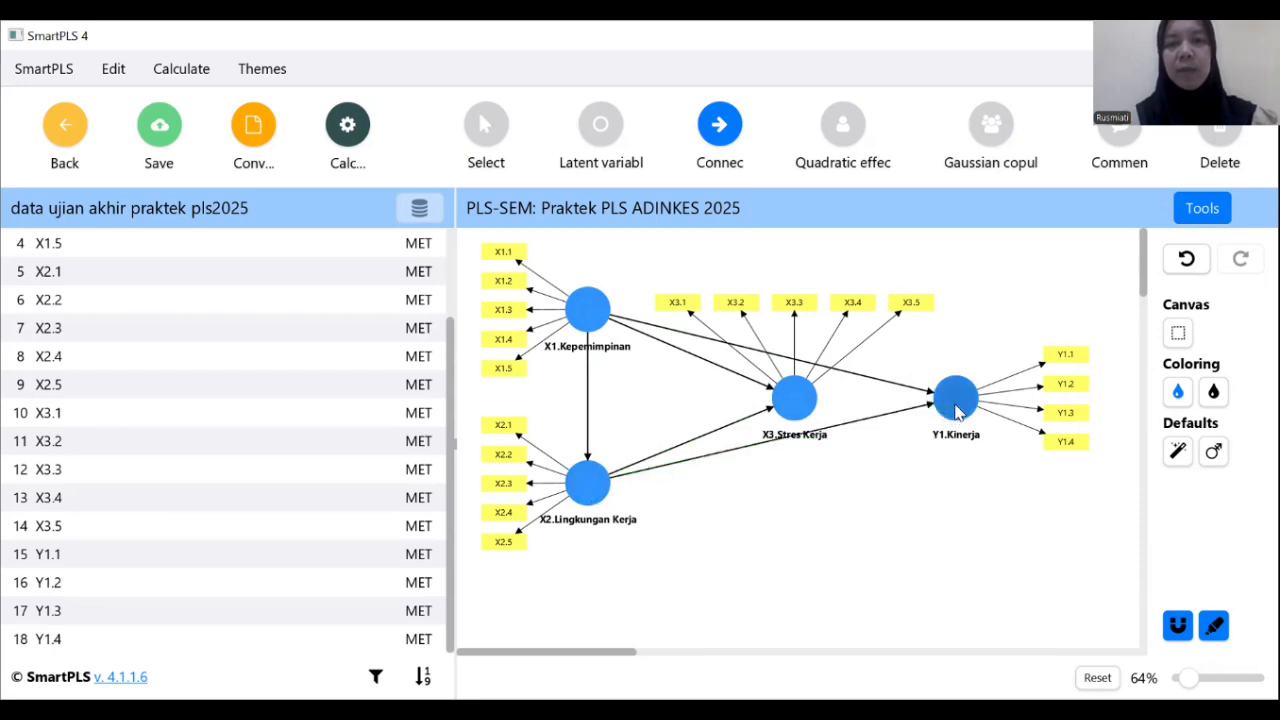
pyautogui.click(806, 400)
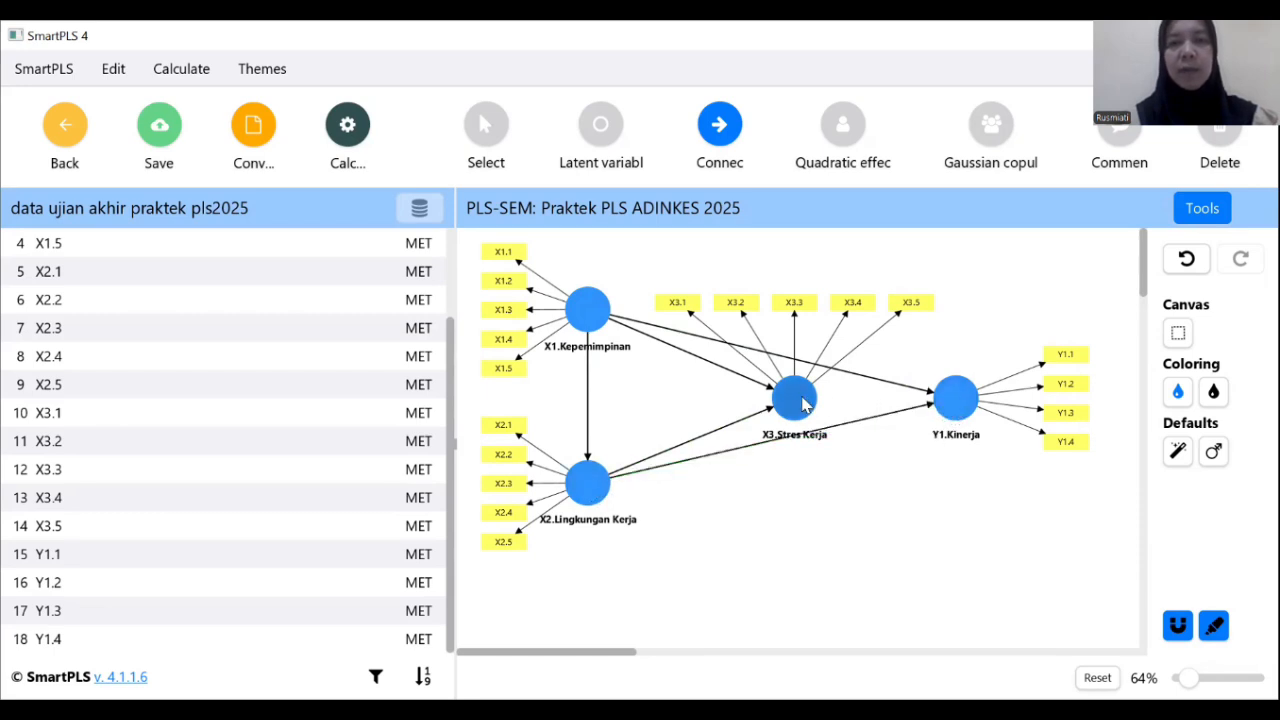
pyautogui.click(951, 404)
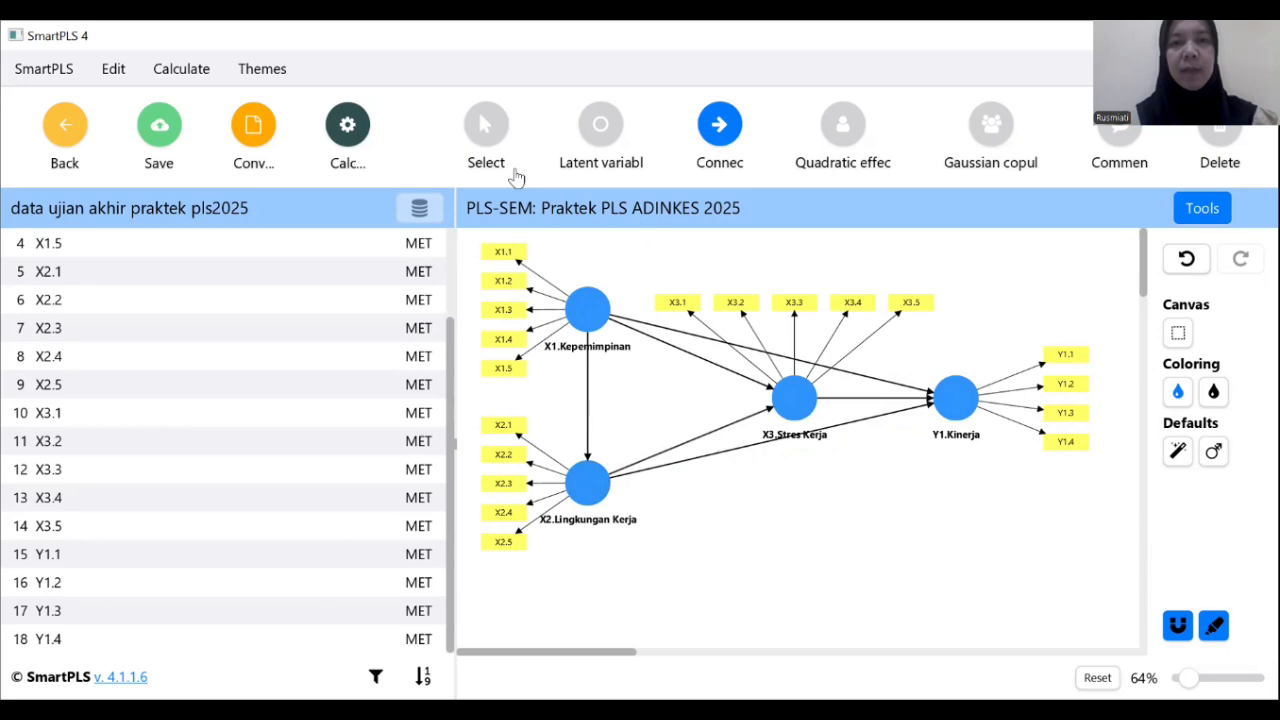
# Step: Move X2.Lingkungan Kerja with its indicators further down, widening its distance from X1.Kepemimpinan
pyautogui.click(478, 131)
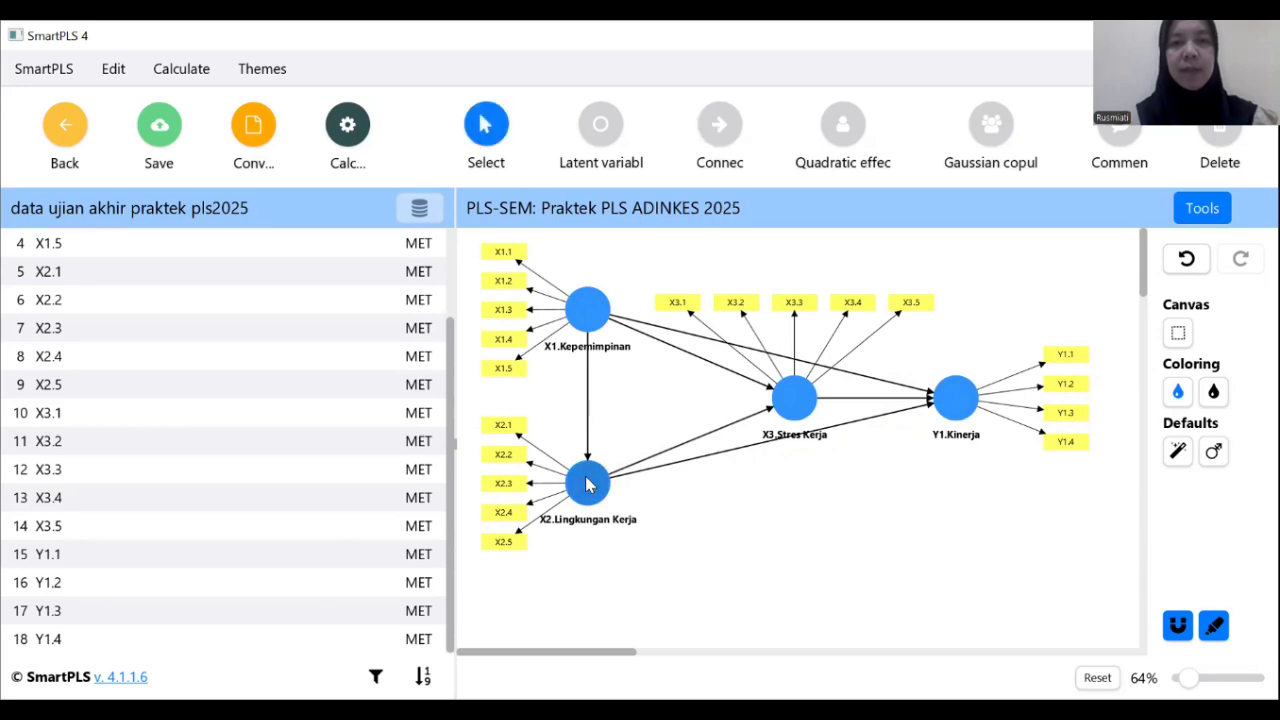
pyautogui.moveTo(592, 497); pyautogui.dragTo(587, 515)
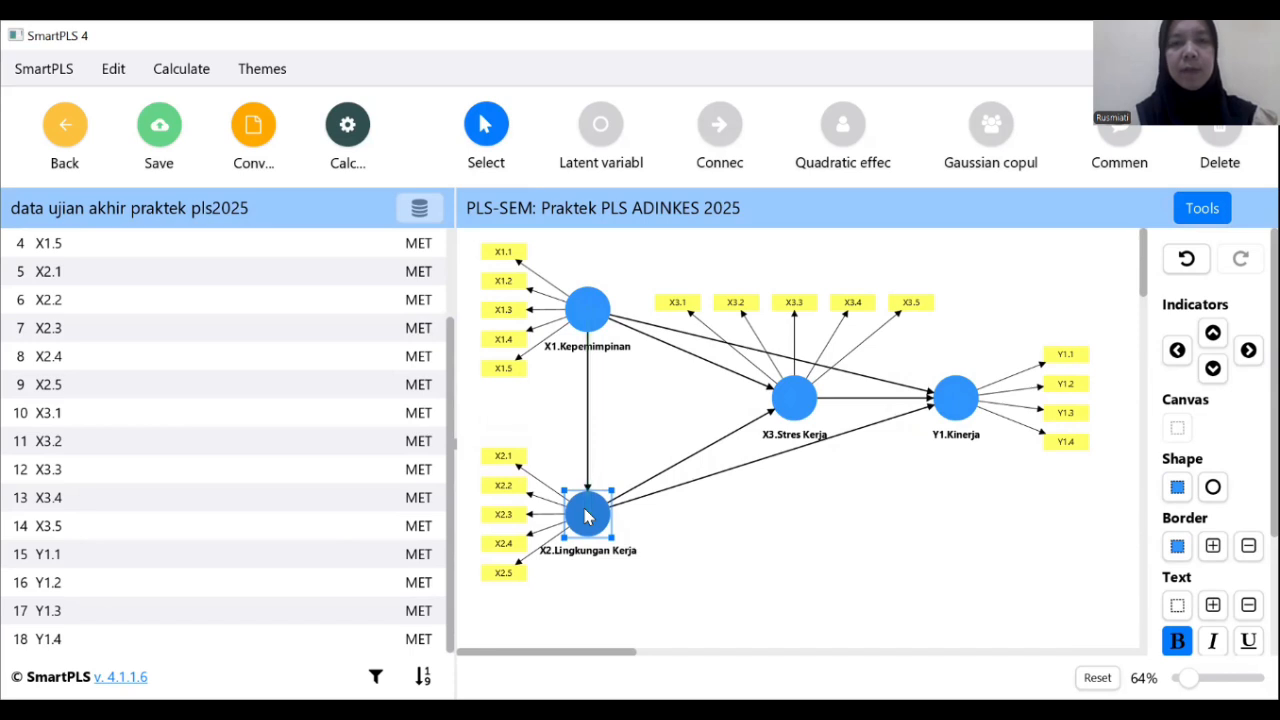
pyautogui.click(892, 561)
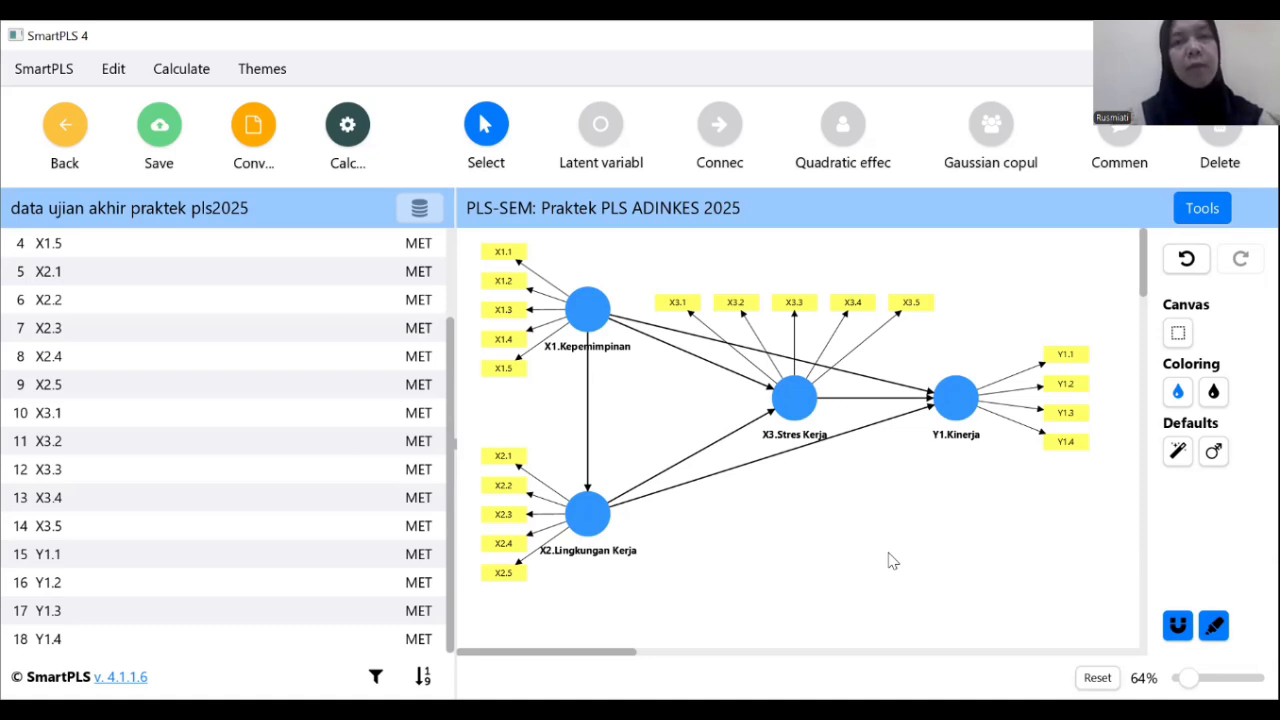
# Step: Run the PLS-SEM algorithm with Path weighting, Standardized results and Default initial weights, and view the outer loadings matrix
pyautogui.click(350, 128)
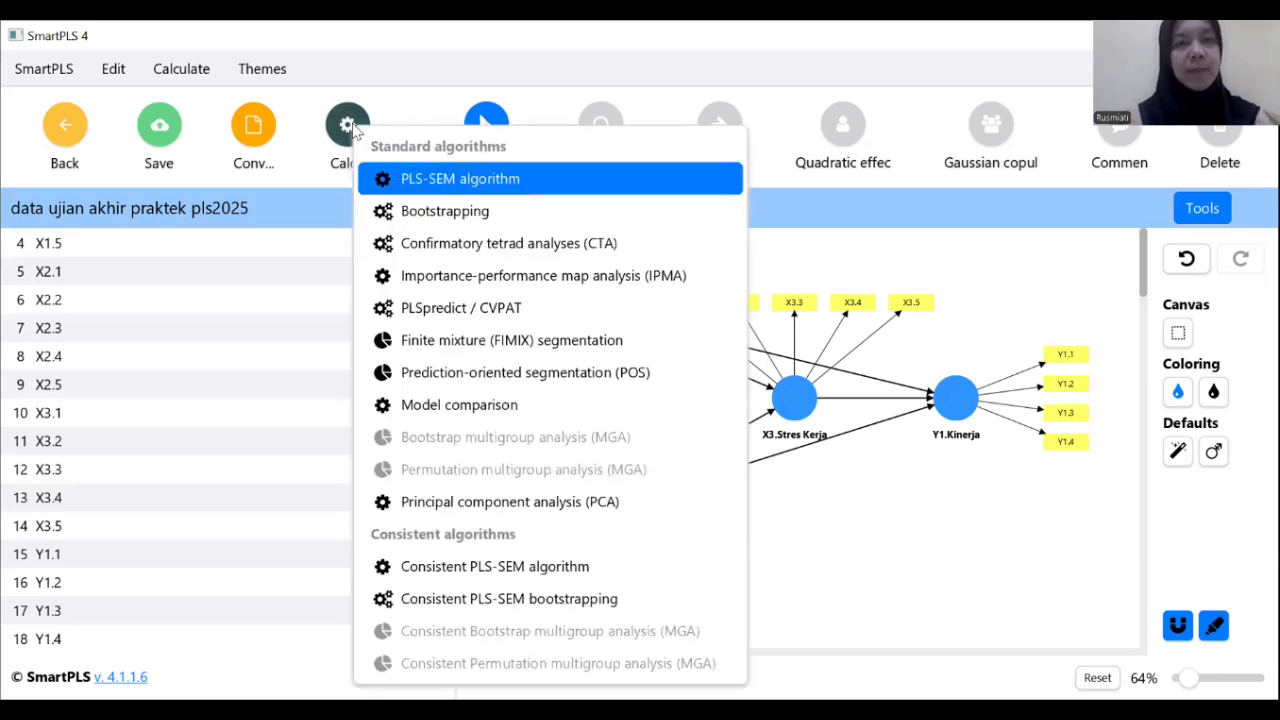
pyautogui.click(443, 180)
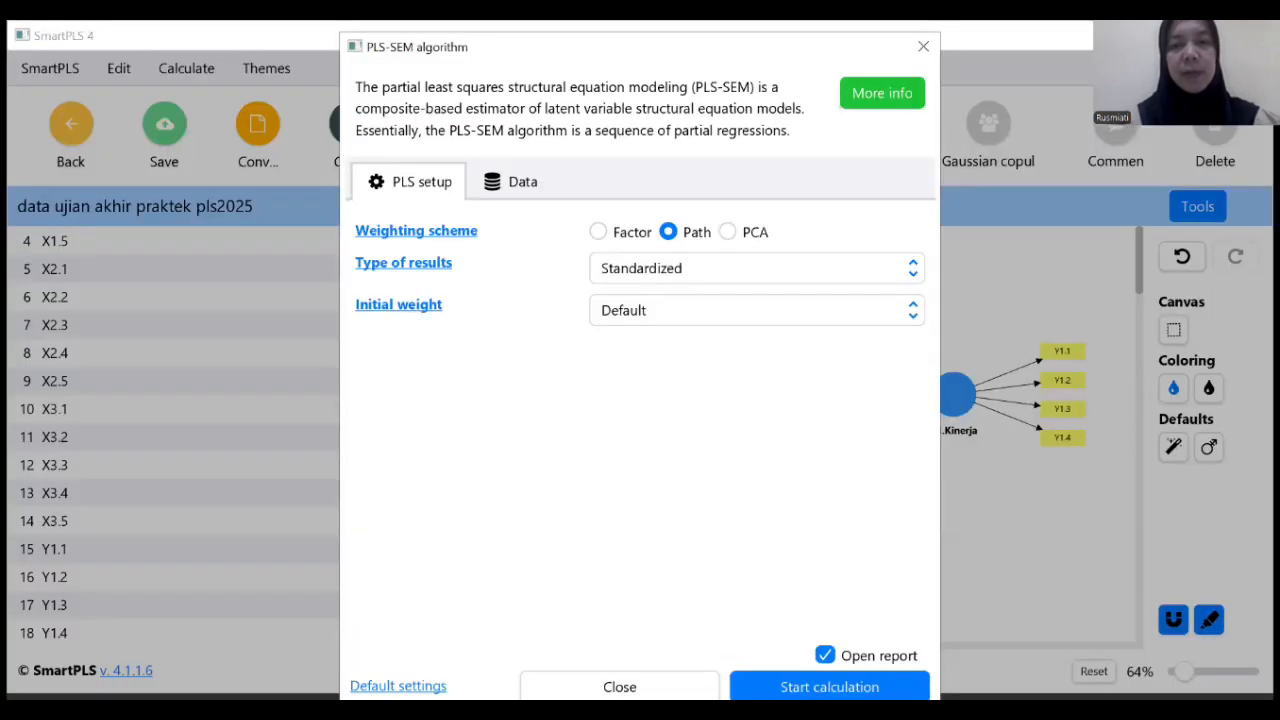
pyautogui.click(829, 686)
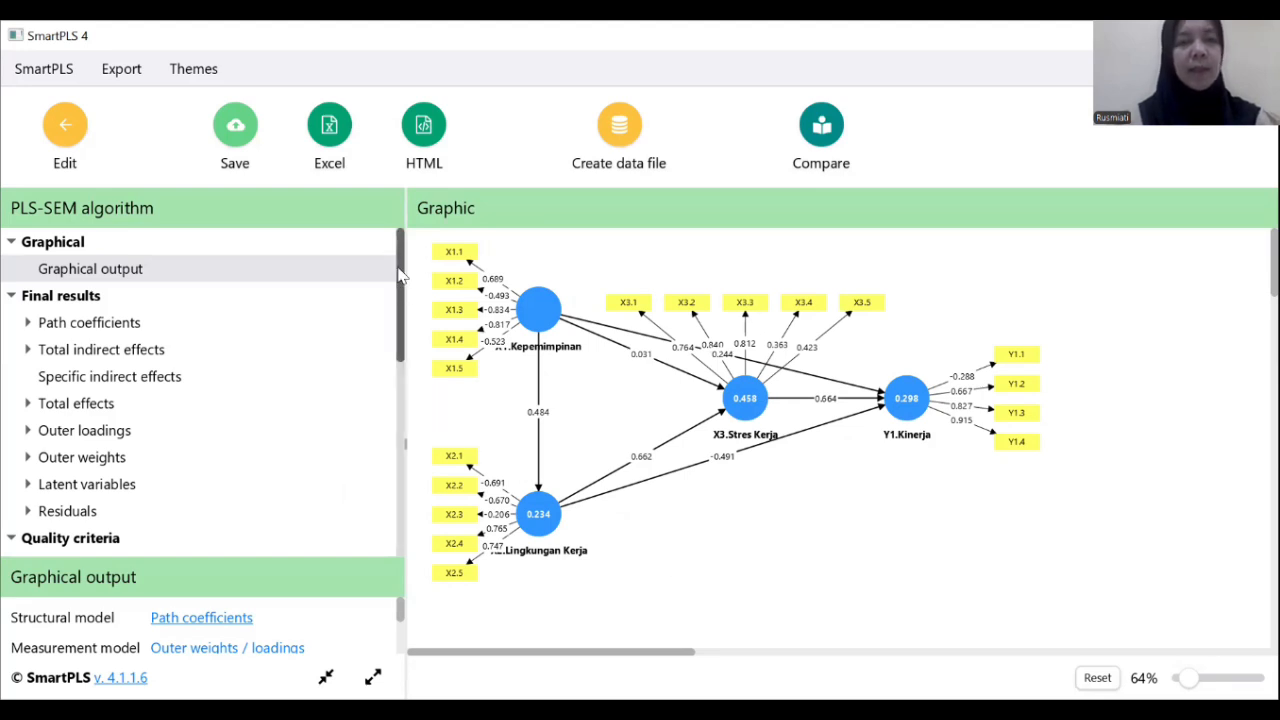
pyautogui.click(99, 432)
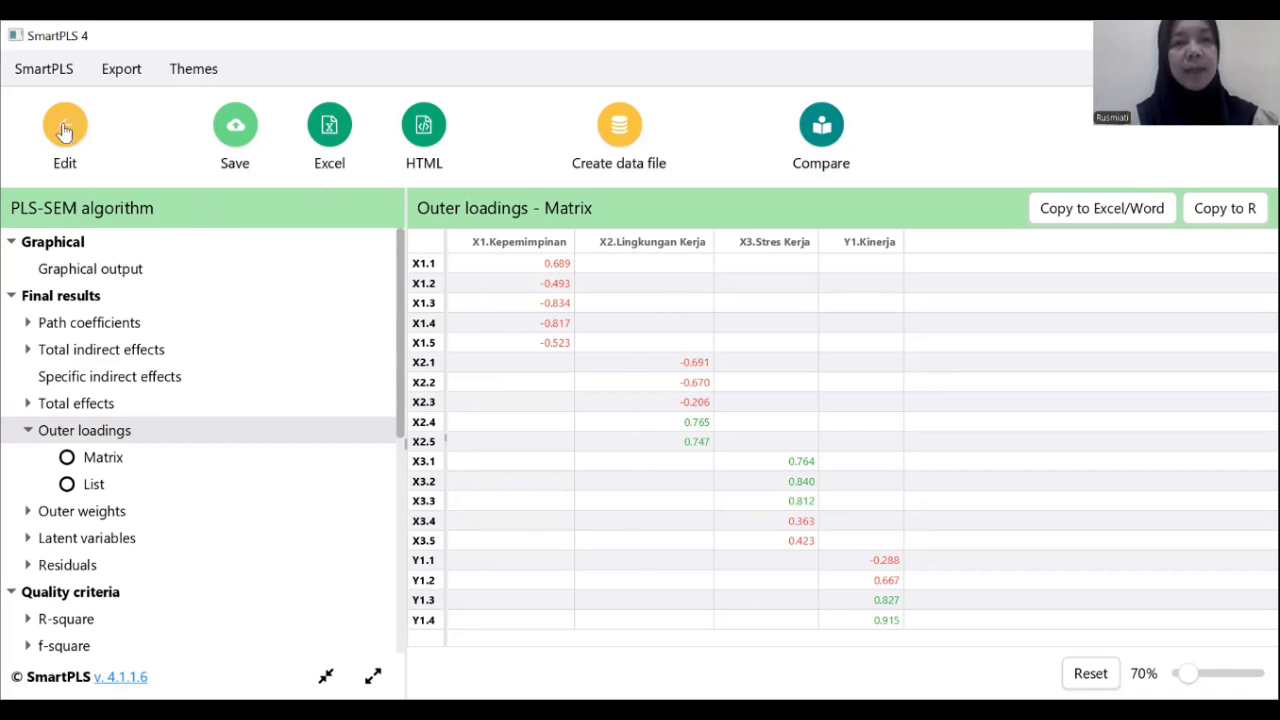
# Step: Return to the model and delete indicators X1.2, X1.3, X1.4 and X1.5 from X1.Kepemimpinan
pyautogui.click(64, 132)
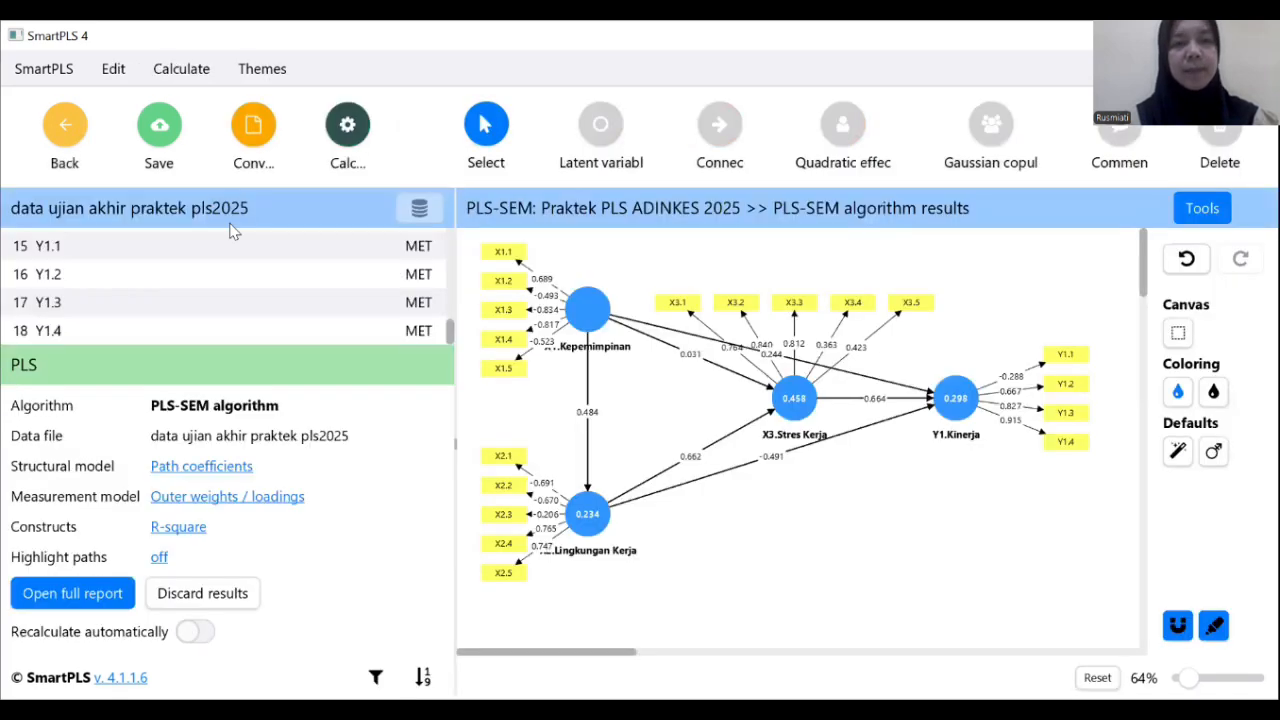
pyautogui.click(504, 280)
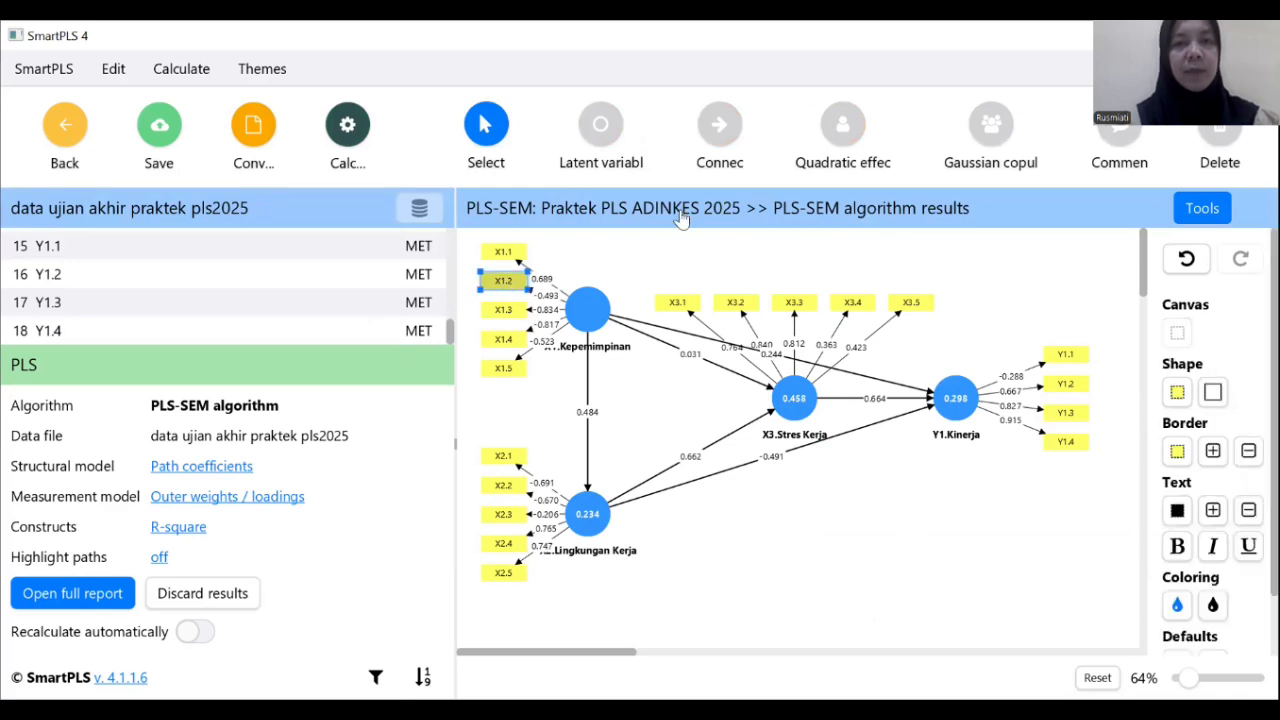
pyautogui.click(1217, 130)
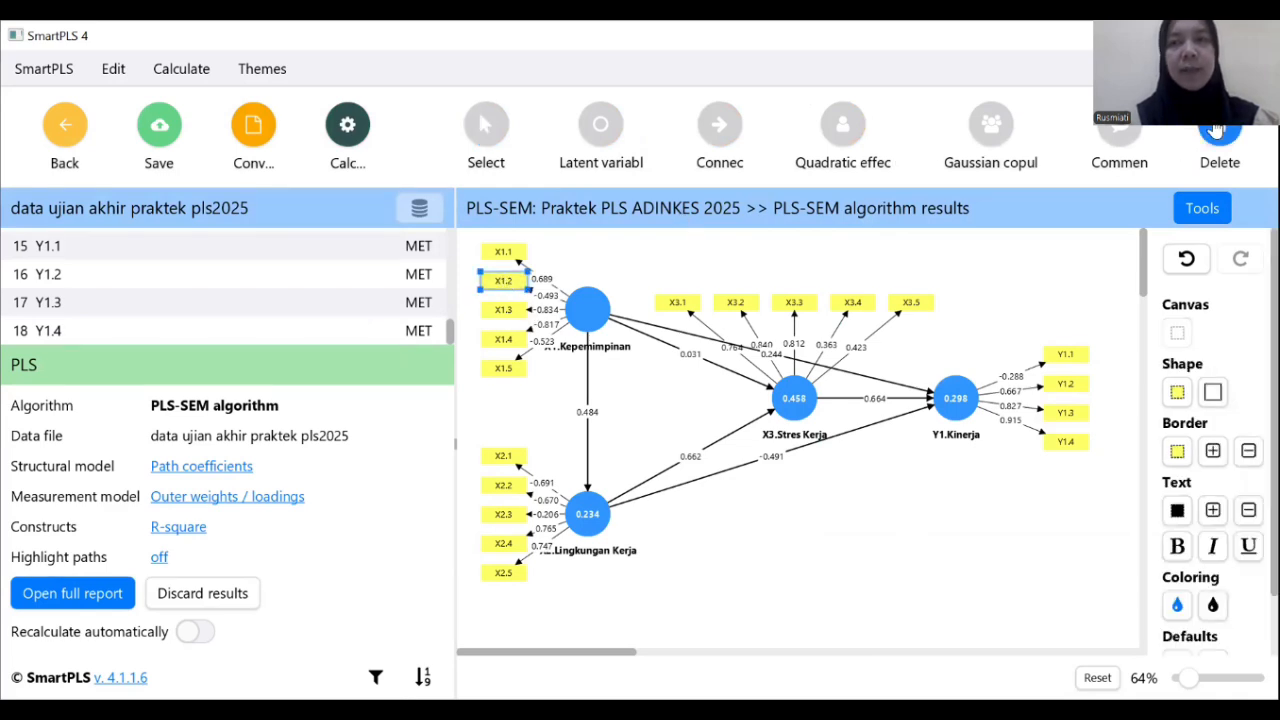
pyautogui.click(513, 286)
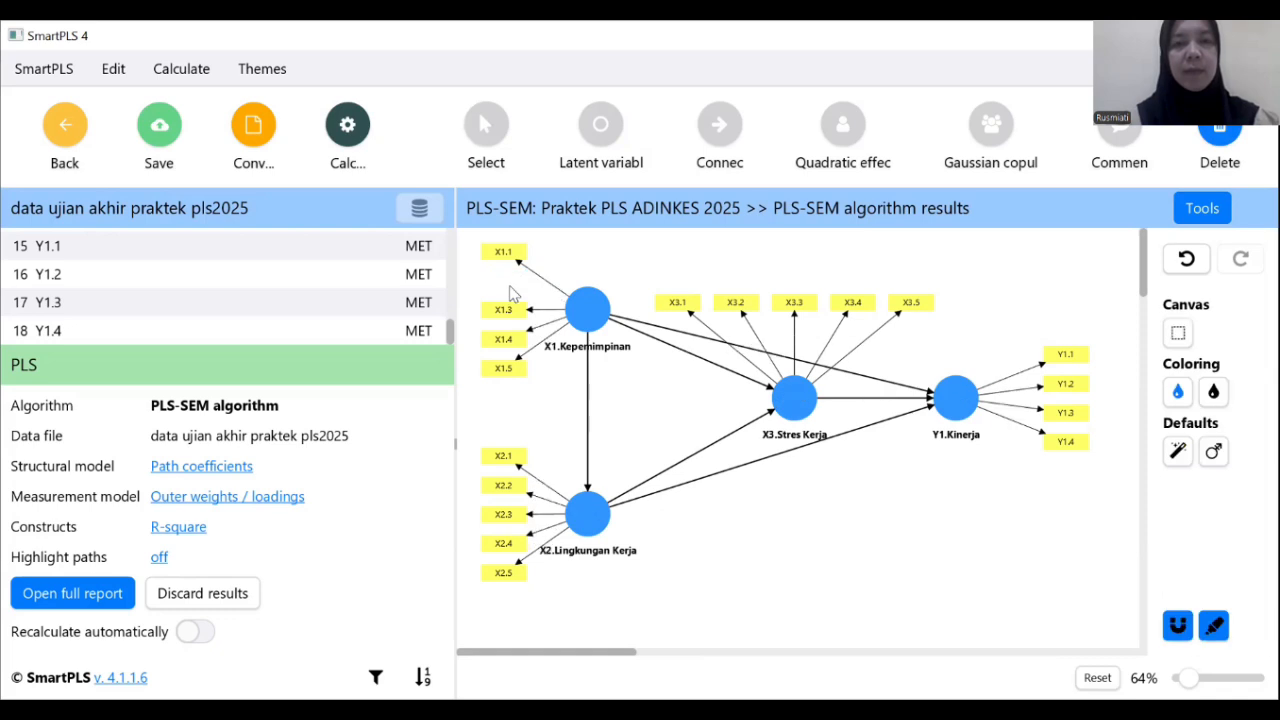
pyautogui.click(512, 313)
pyautogui.click(508, 342)
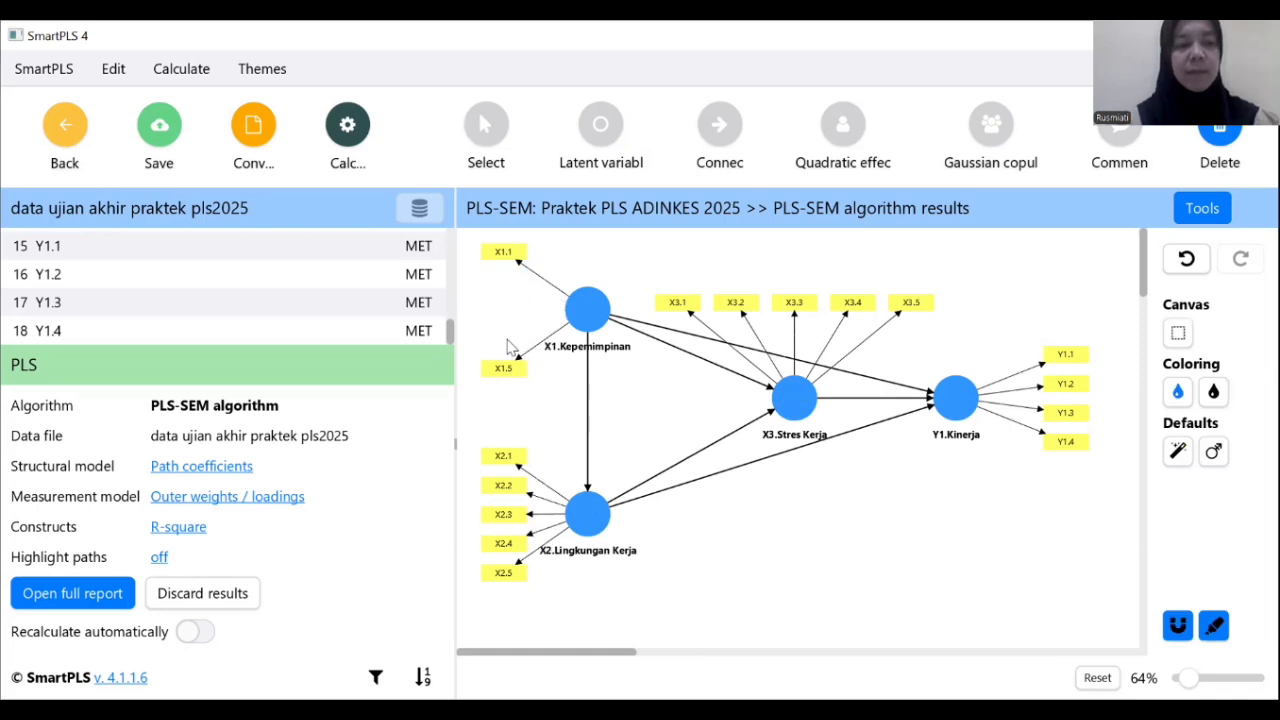
pyautogui.click(509, 371)
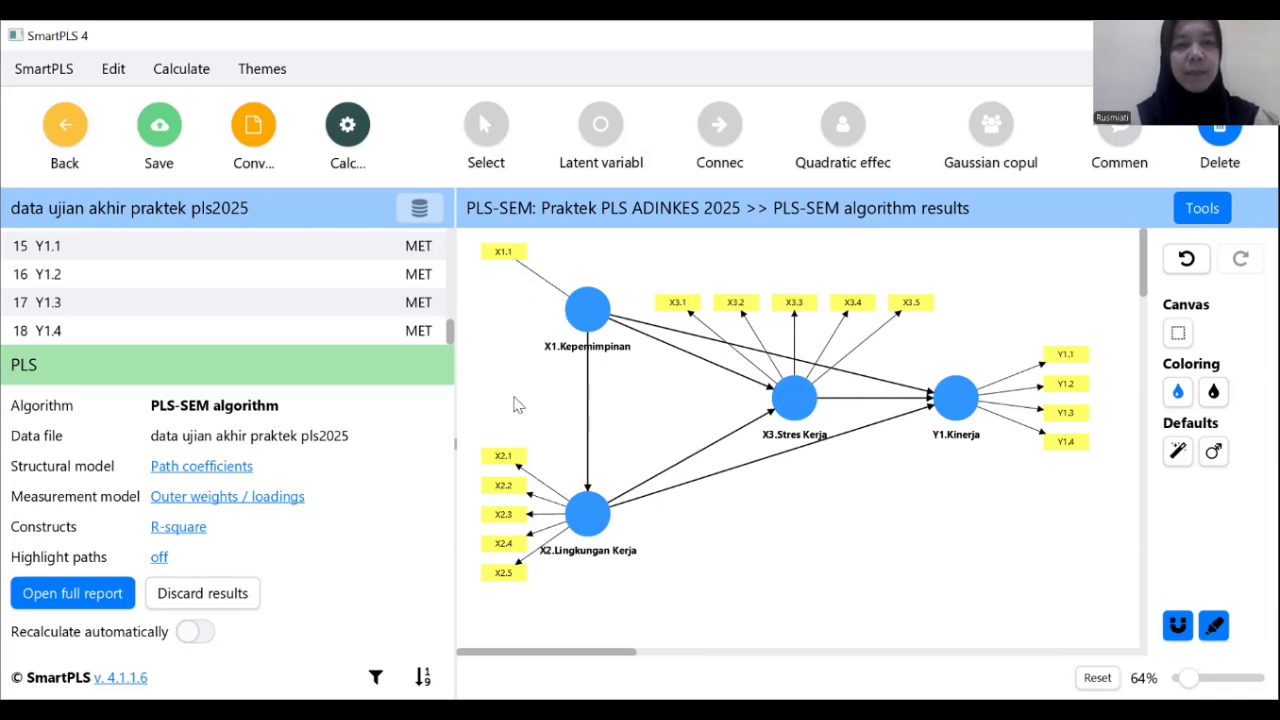
# Step: Delete indicators X2.1, X2.2 and X2.3 from X2.Lingkungan Kerja
pyautogui.click(512, 458)
pyautogui.click(512, 487)
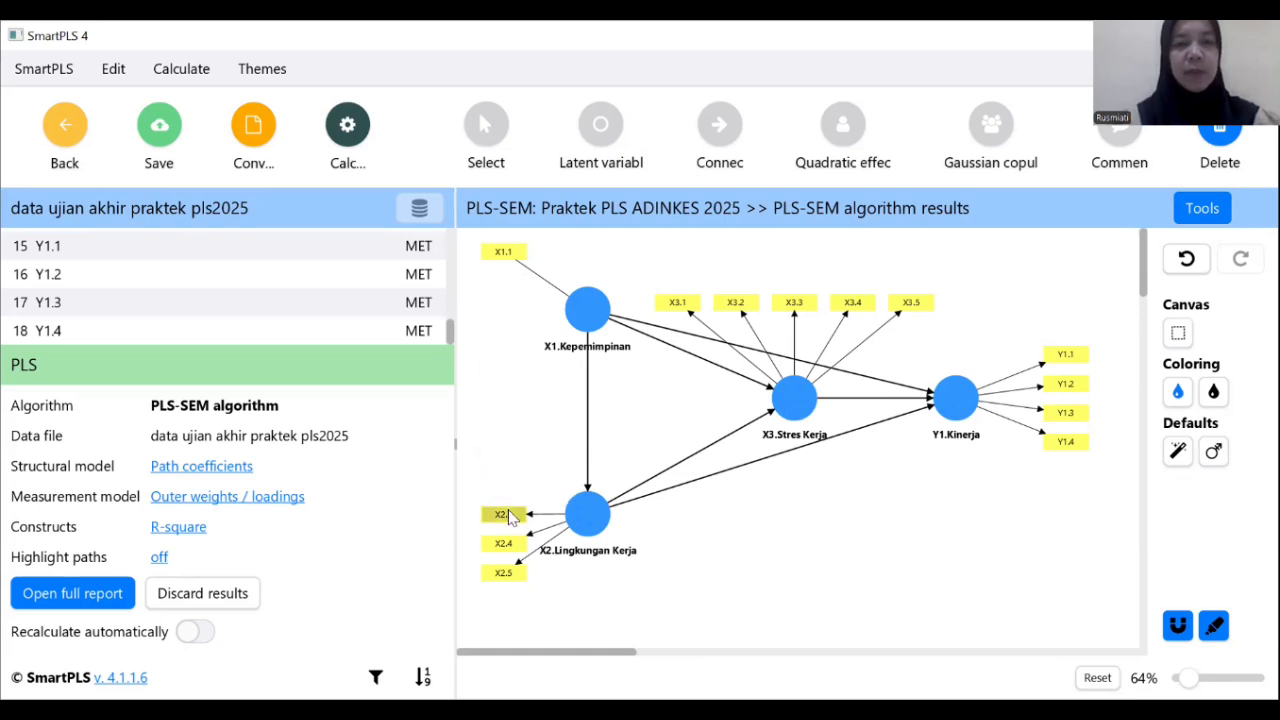
pyautogui.click(512, 514)
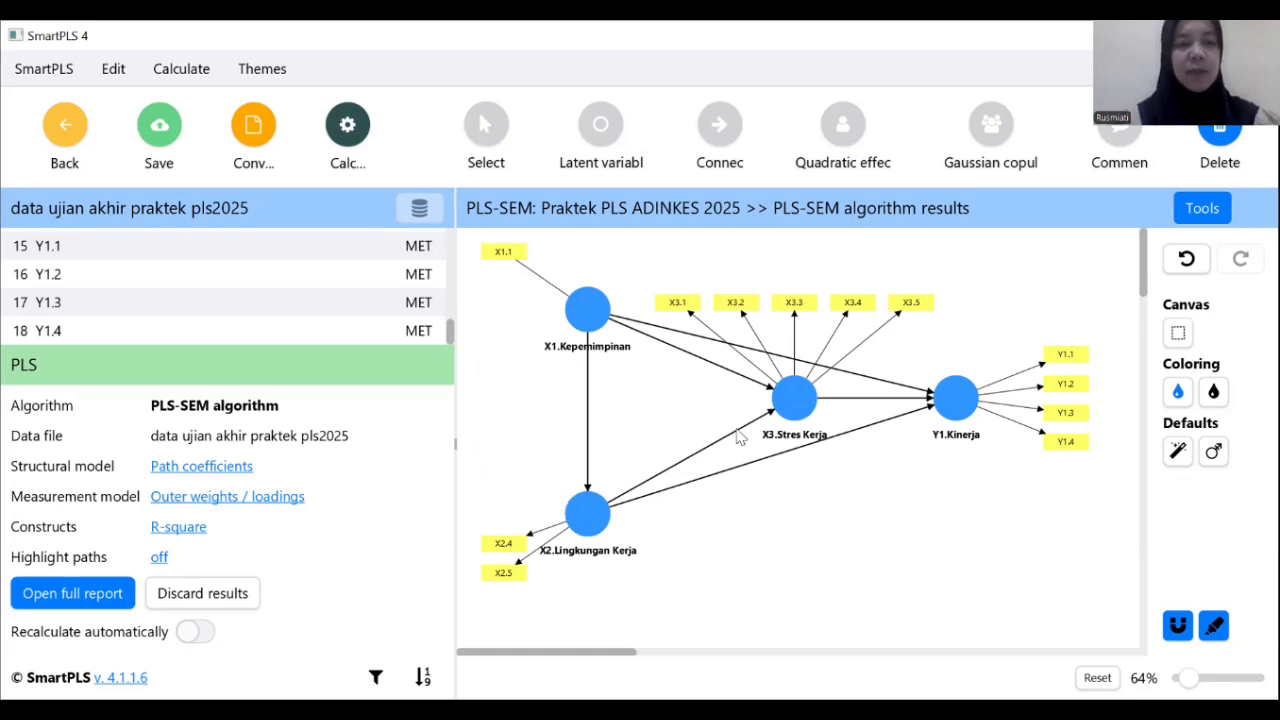
# Step: Delete indicators X3.4 and X3.5 from X3.Stres Kerja and Y1.1 from Y1.Kinerja
pyautogui.click(856, 304)
pyautogui.click(912, 305)
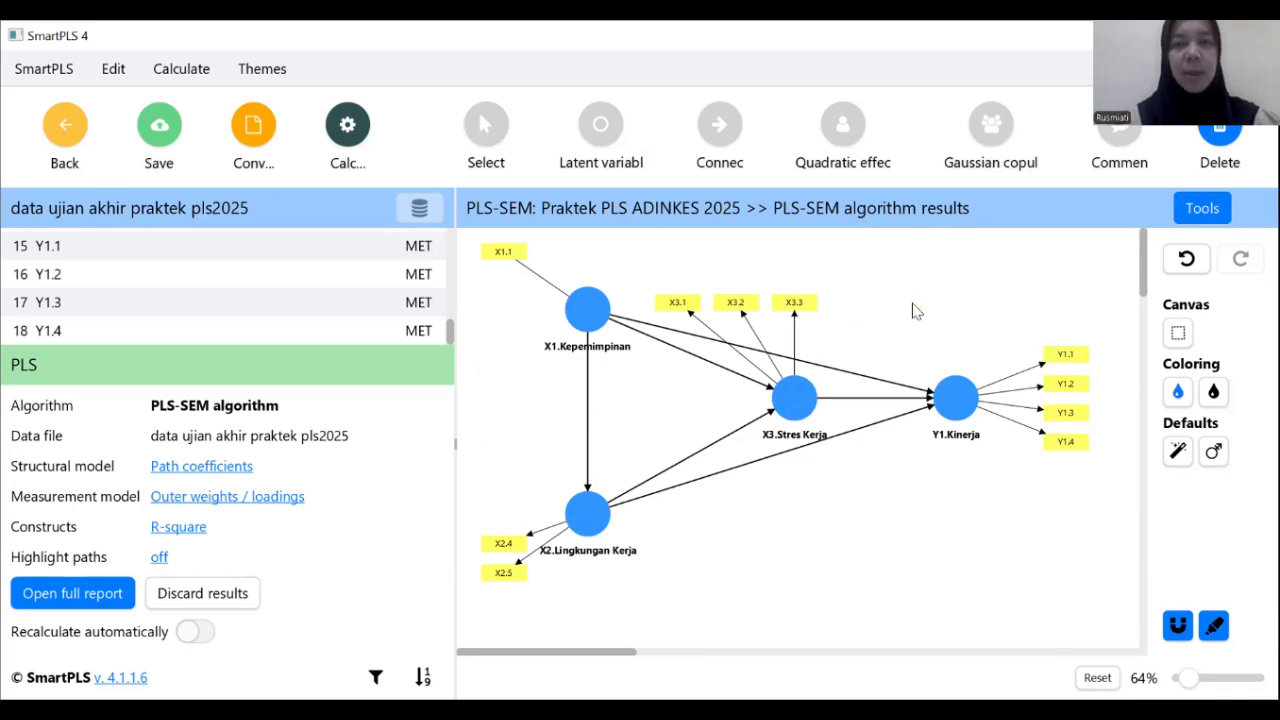
pyautogui.click(1074, 360)
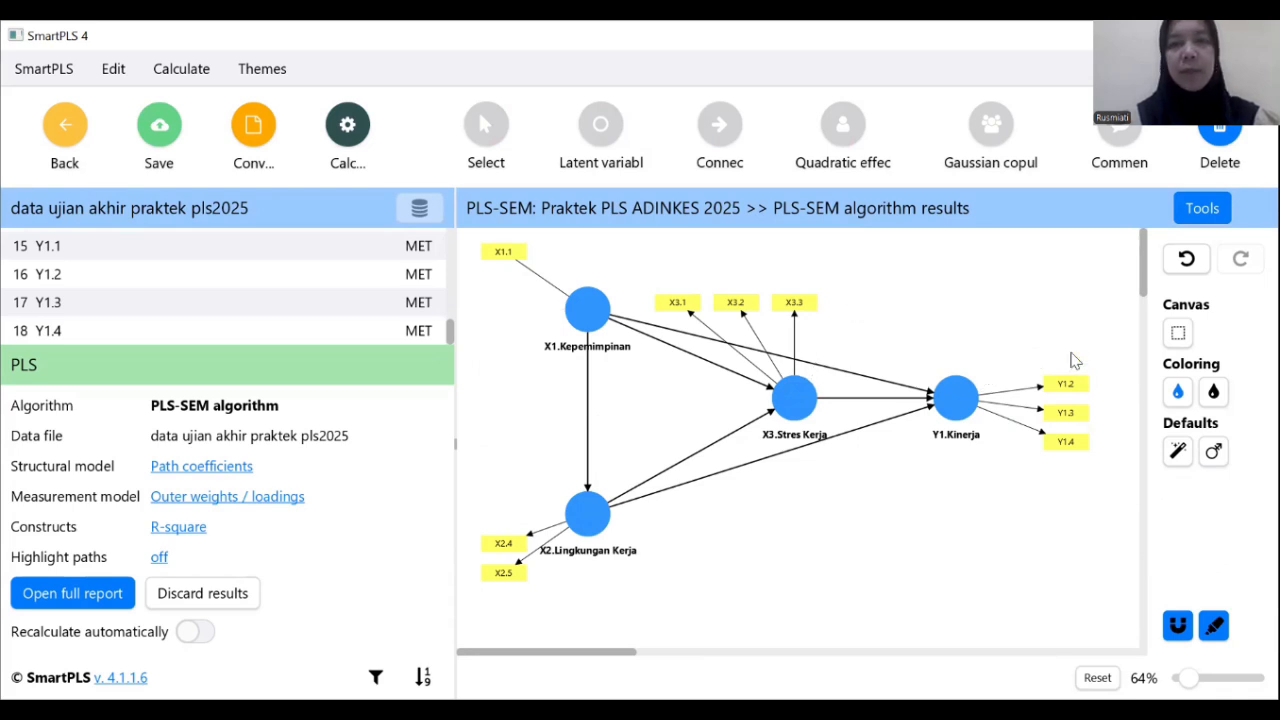
# Step: Recalculate the reduced model with the PLS-SEM algorithm using Path weighting, Standardized results and Default initial weights, and view the outer loadings matrix
pyautogui.click(348, 126)
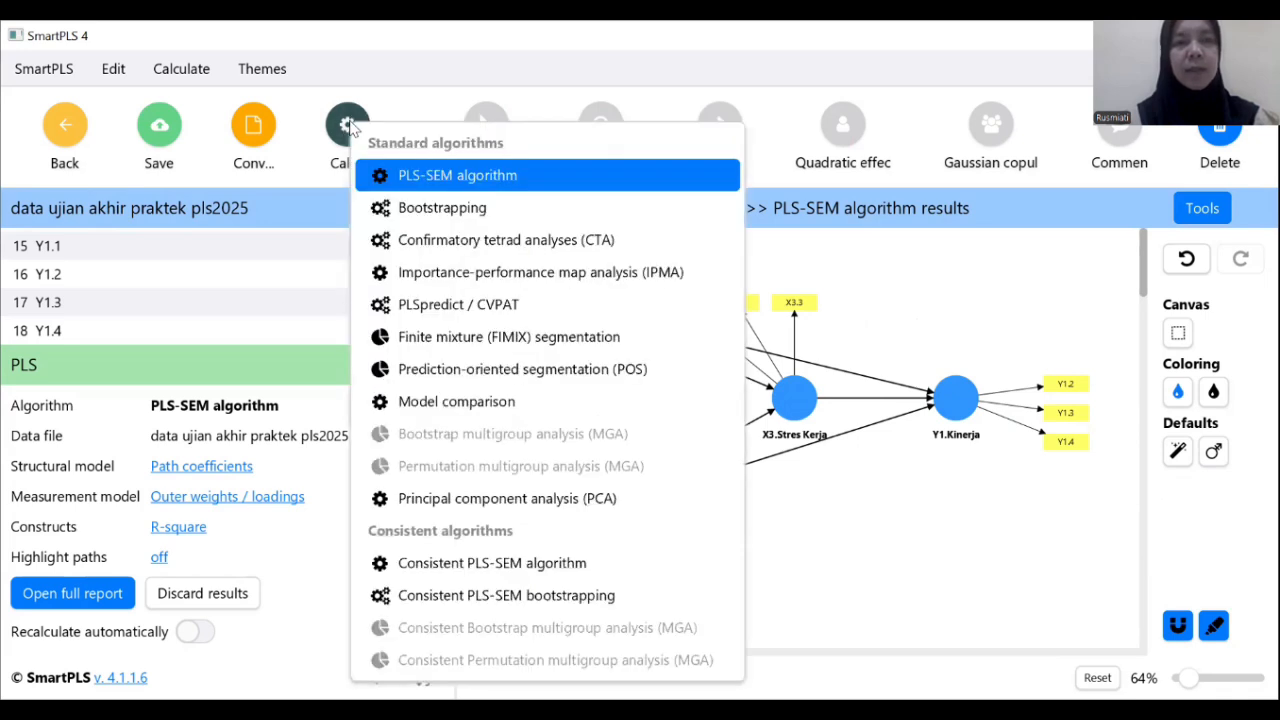
pyautogui.click(437, 187)
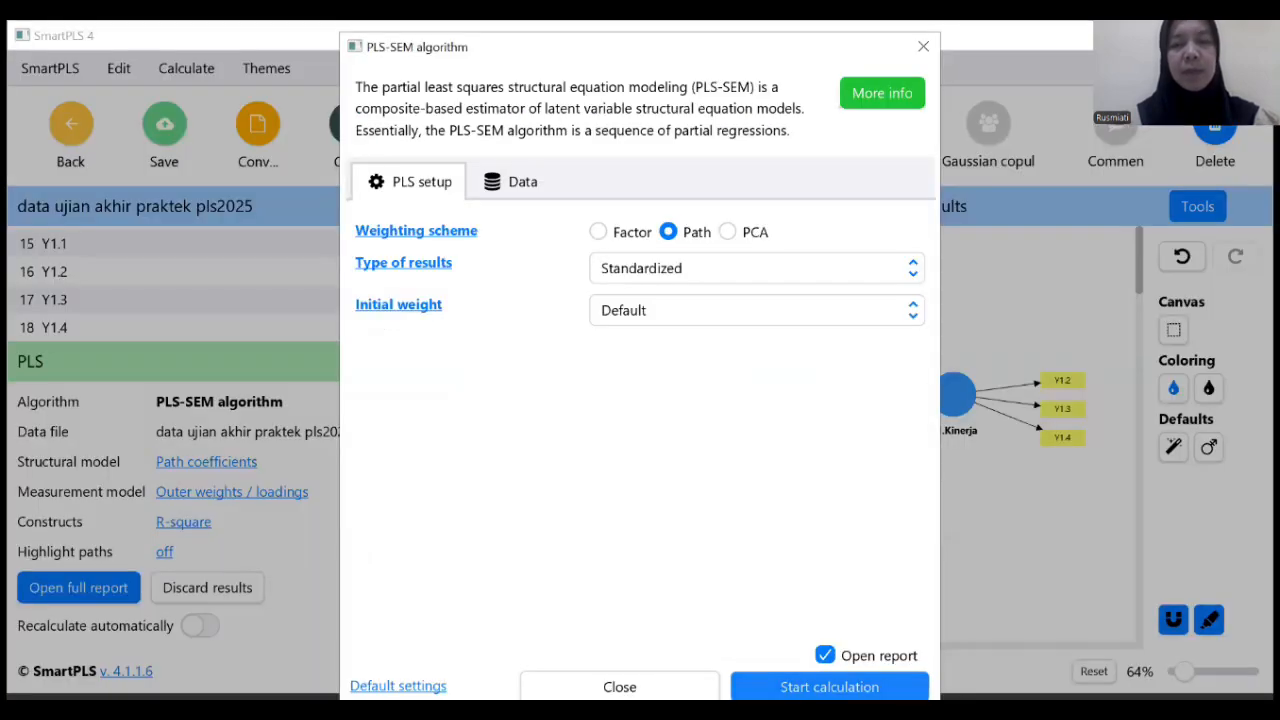
pyautogui.click(829, 687)
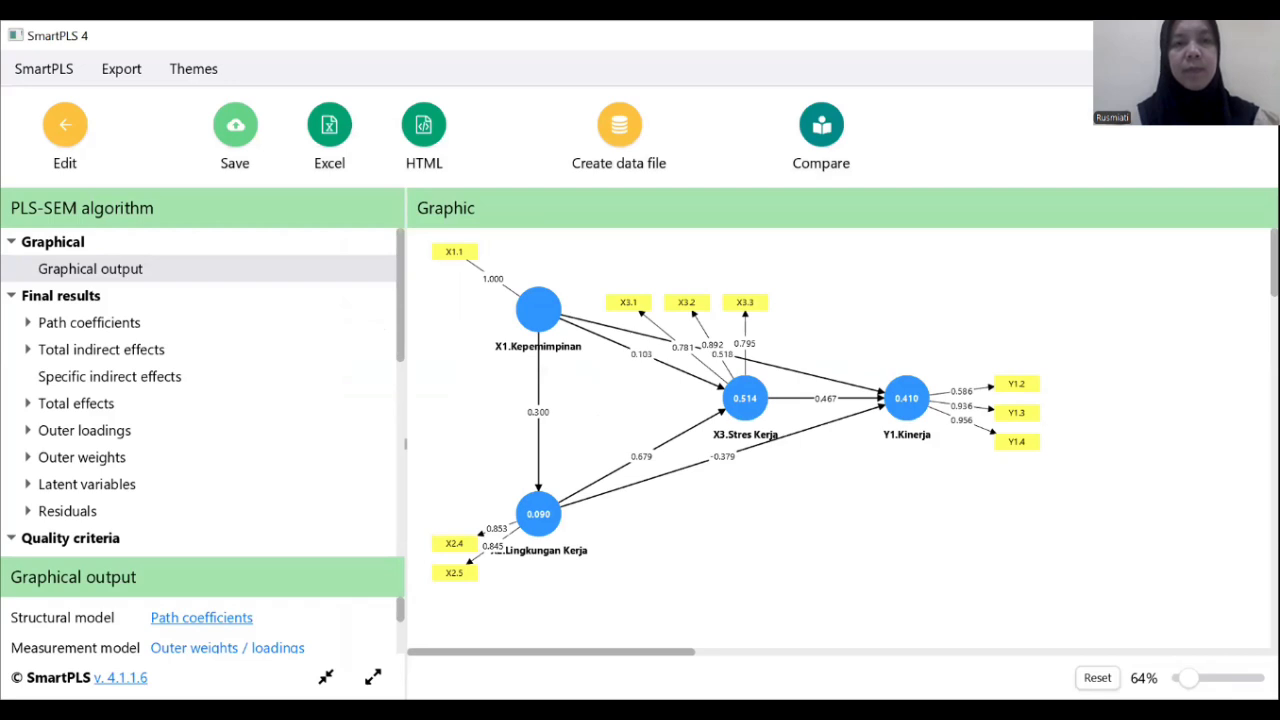
pyautogui.click(108, 438)
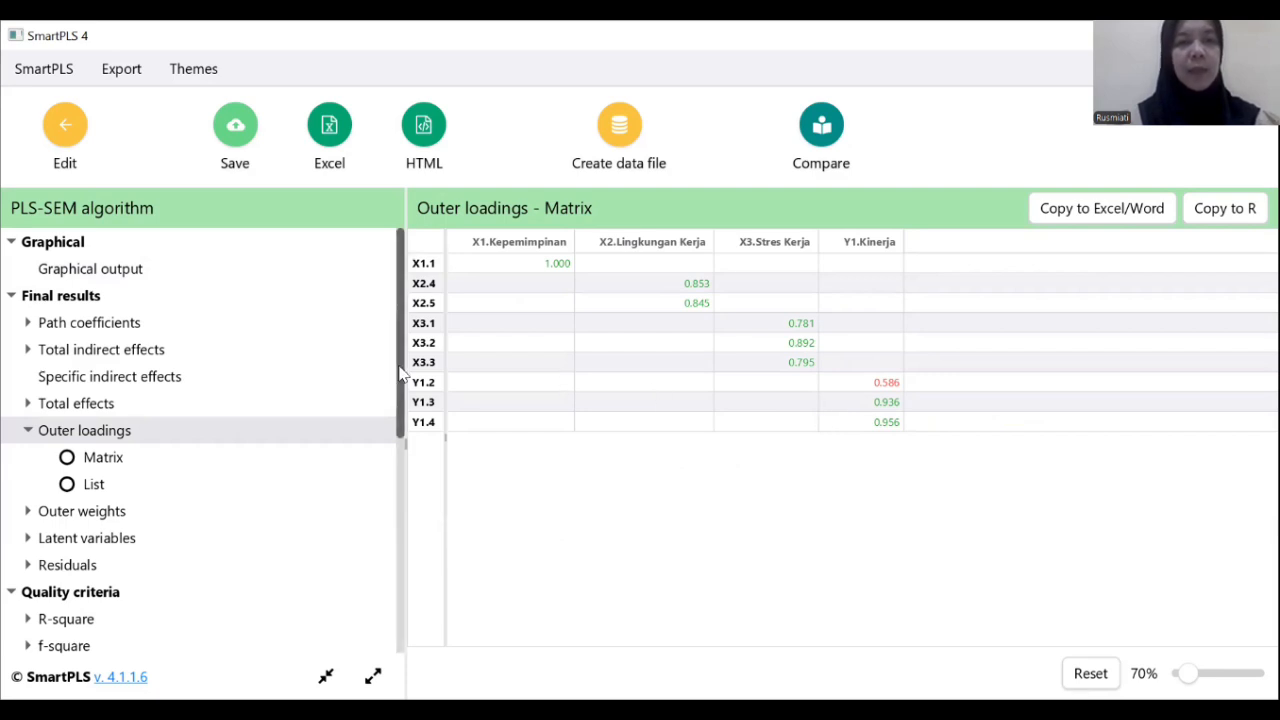
# Step: Examine the construct reliability and validity overview and the R-square overview in the PLS-SEM report
pyautogui.moveTo(402, 370); pyautogui.dragTo(405, 437)
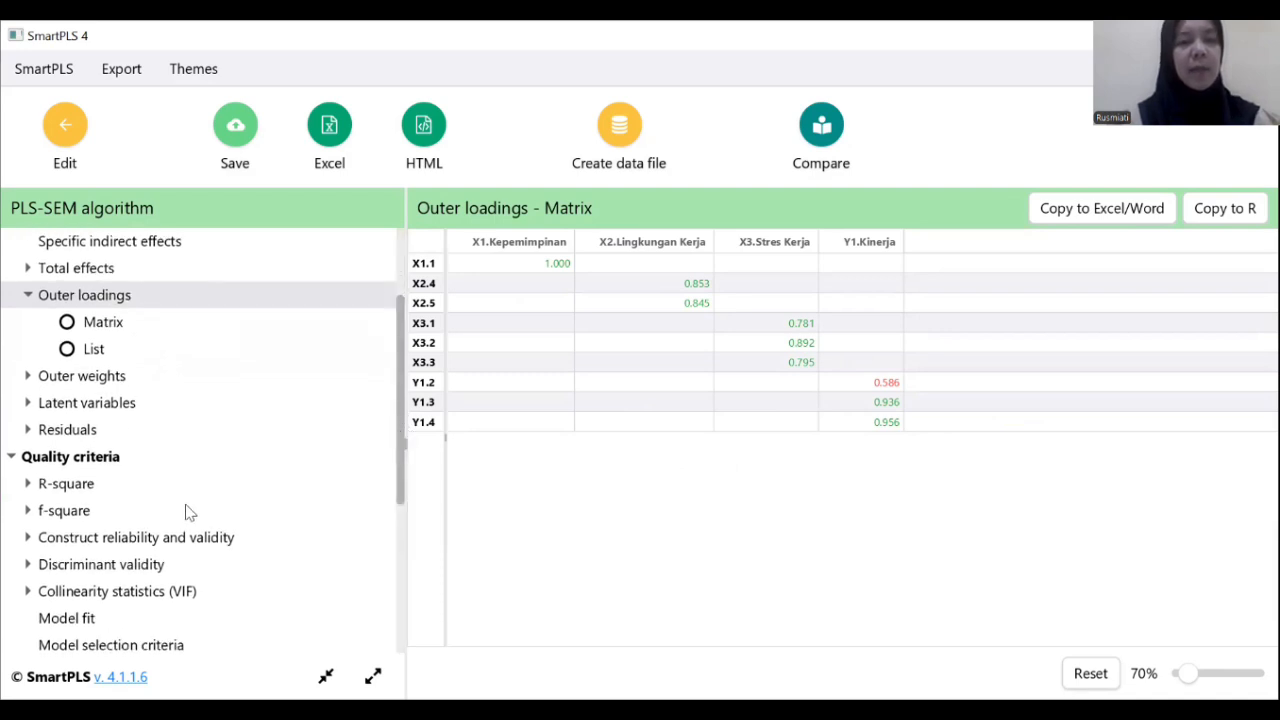
pyautogui.click(135, 540)
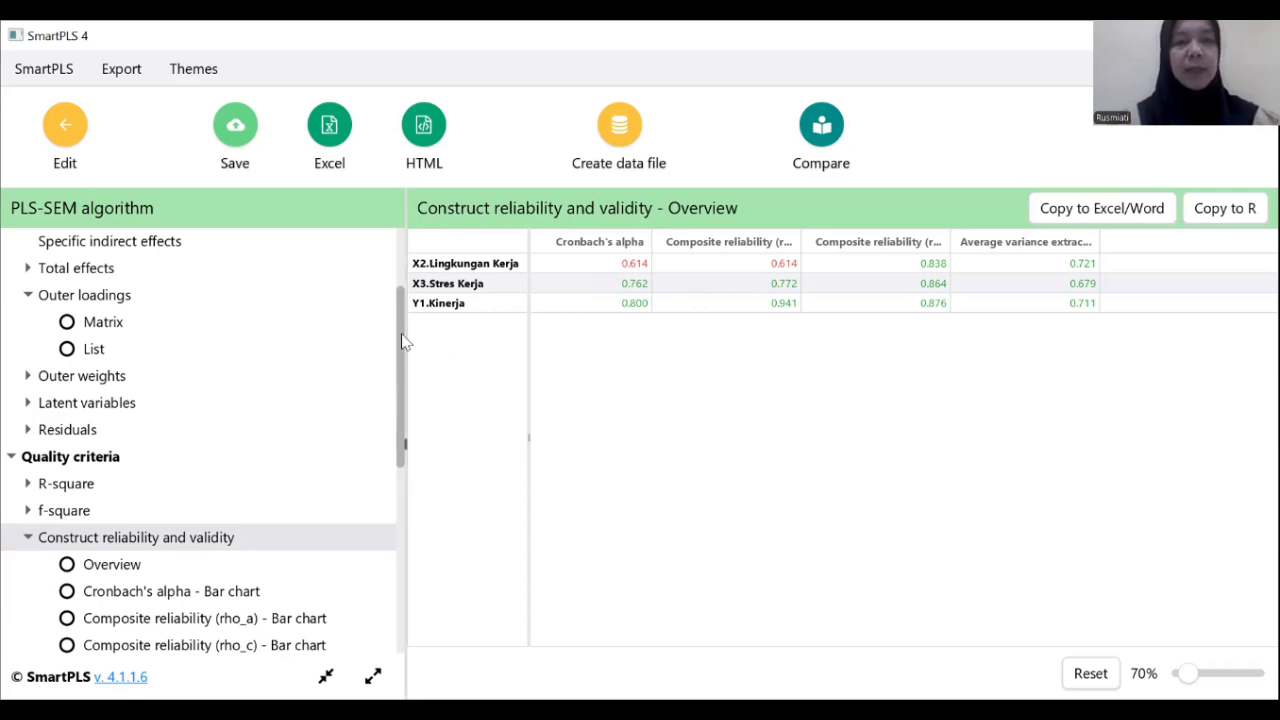
pyautogui.moveTo(402, 342); pyautogui.dragTo(403, 383)
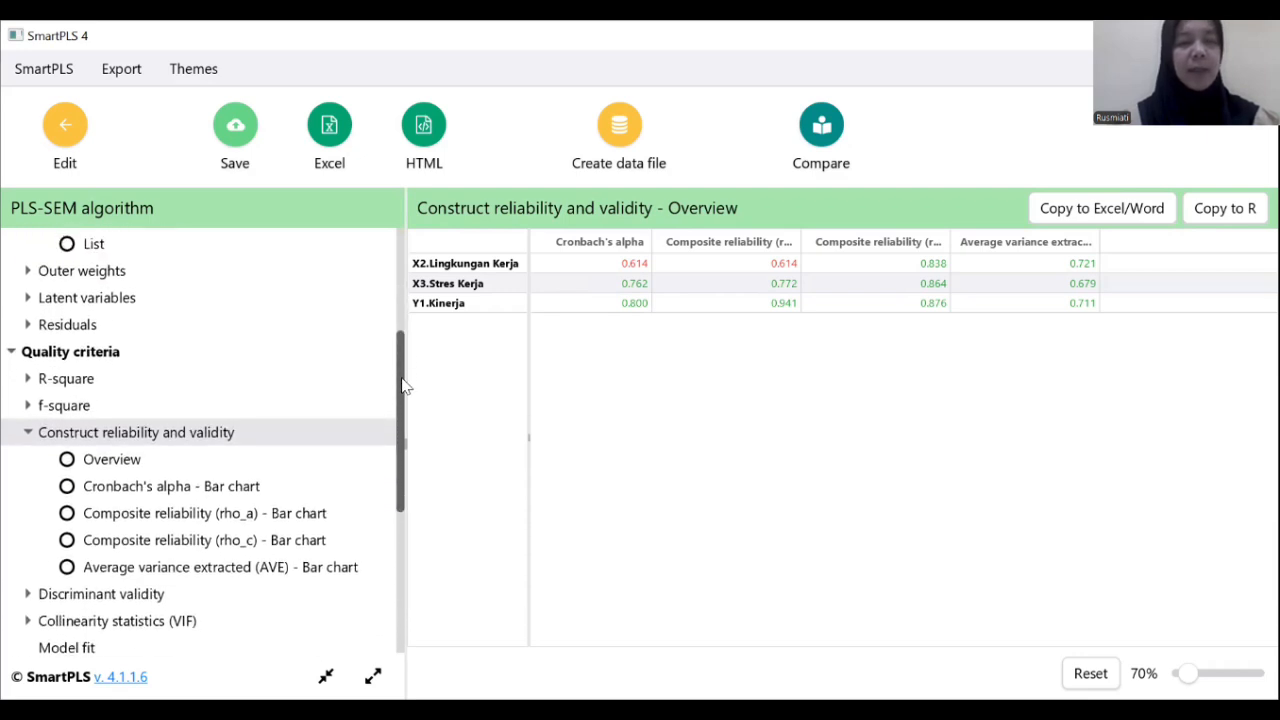
pyautogui.click(83, 387)
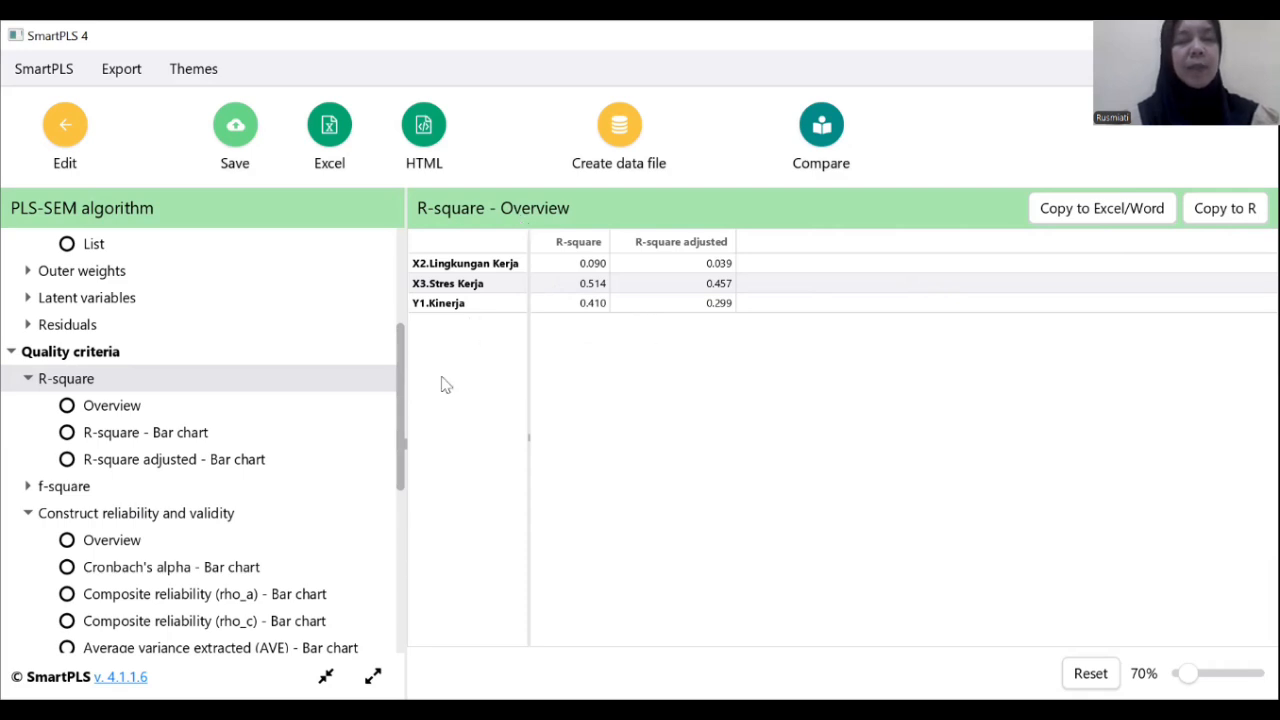
# Step: Examine the f-square matrix and the model fit table for the saturated and estimated models
pyautogui.click(64, 487)
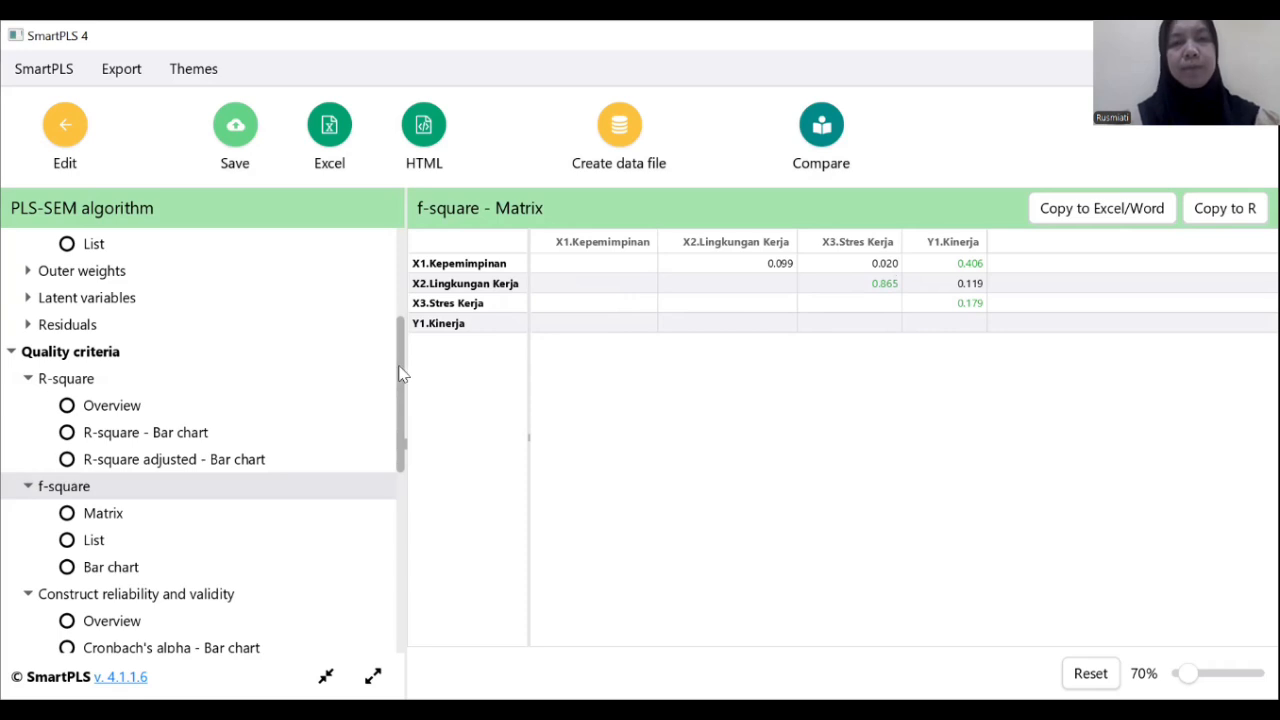
pyautogui.moveTo(398, 373); pyautogui.dragTo(410, 477)
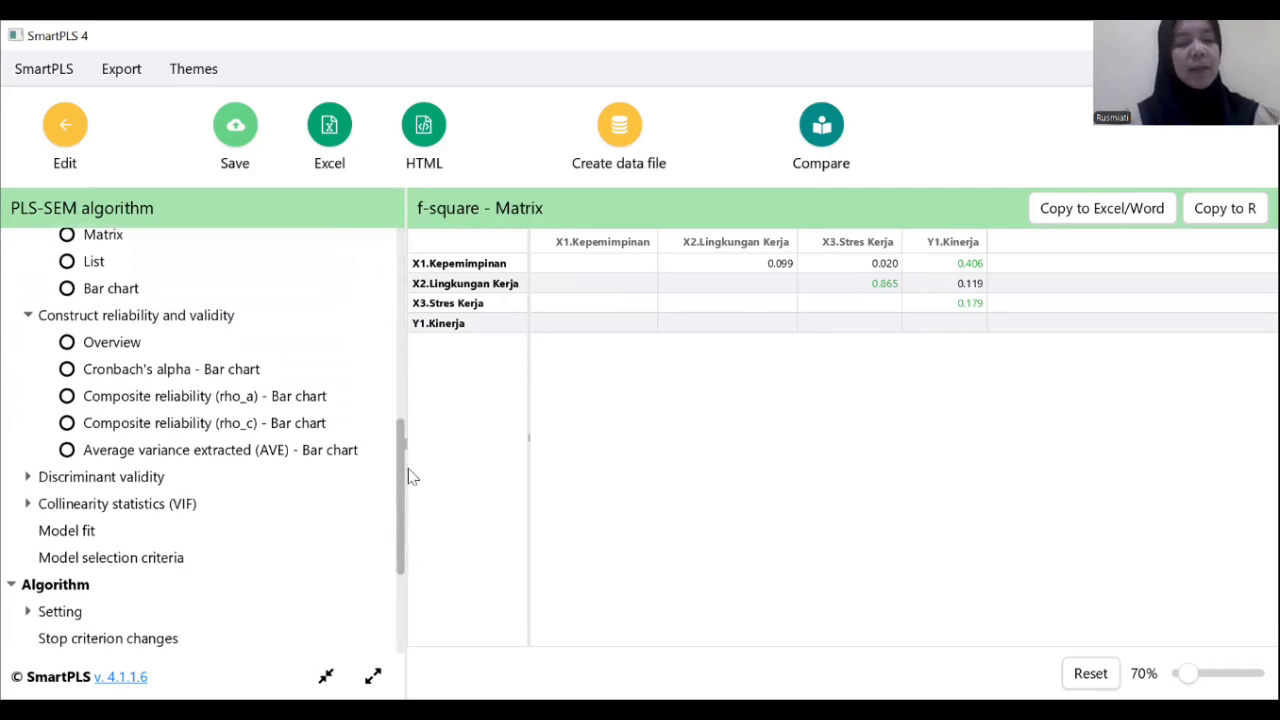
pyautogui.moveTo(408, 475); pyautogui.dragTo(403, 493)
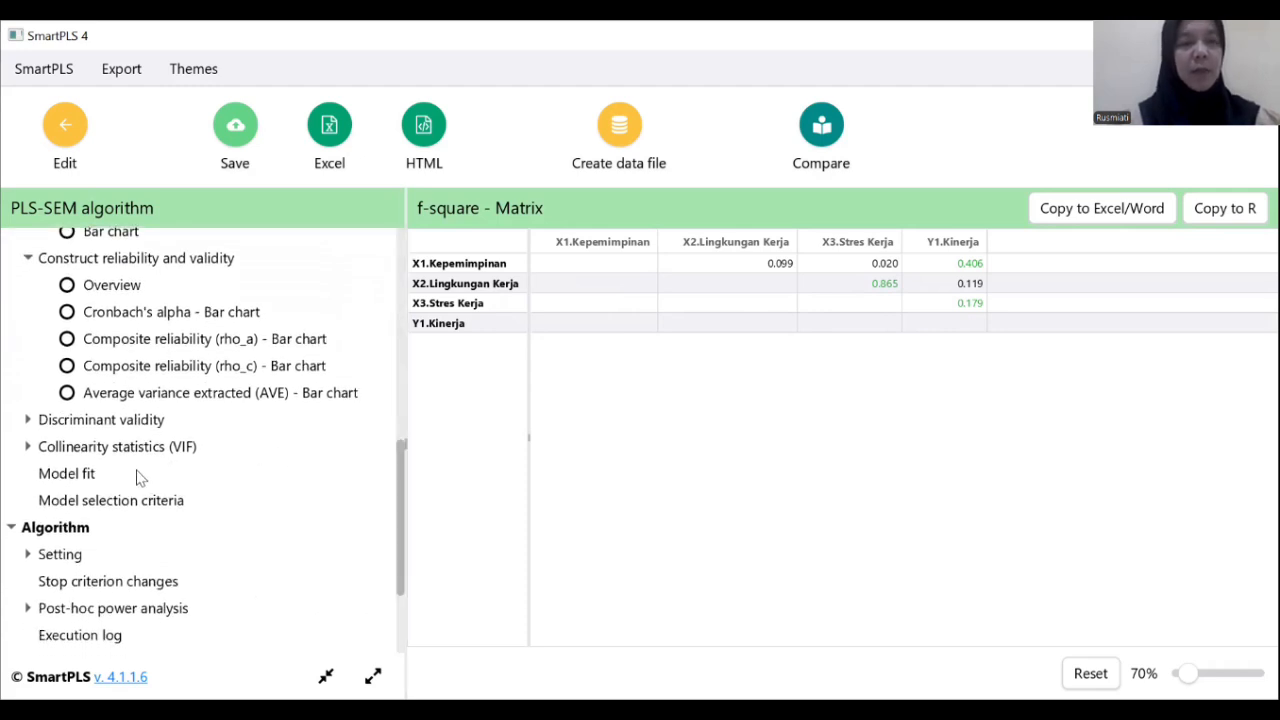
pyautogui.click(88, 481)
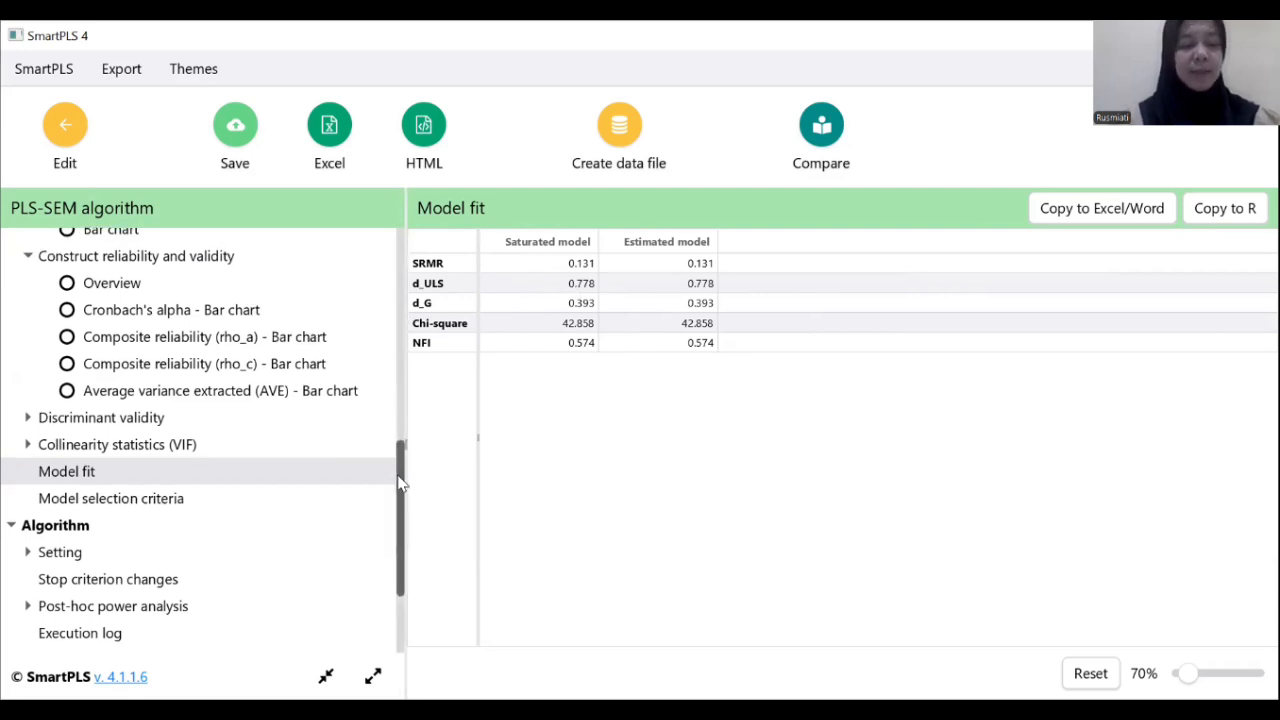
# Step: Save the report as Praktek PLS ADINKES 2025 - PLS - 2025-12-17 and export it to the Excel file Praktek PLS ADINKES 2025 with the model image
pyautogui.moveTo(400, 486); pyautogui.dragTo(402, 228)
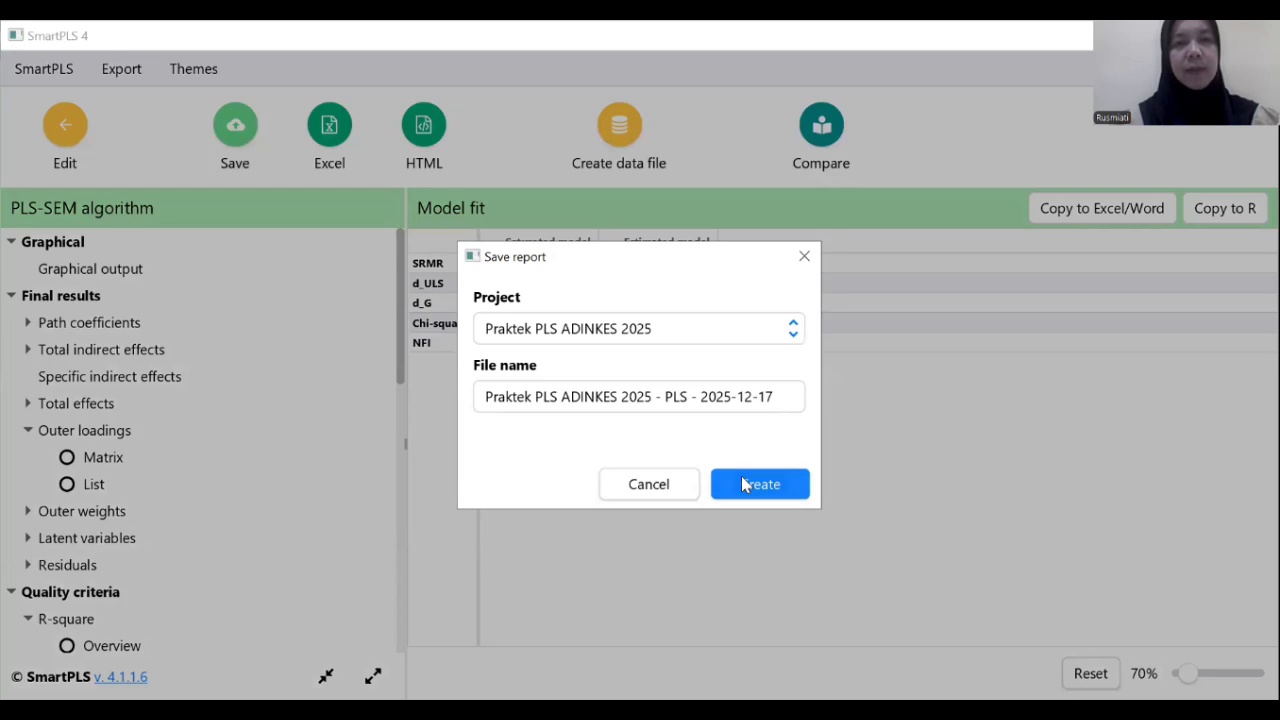
pyautogui.click(745, 485)
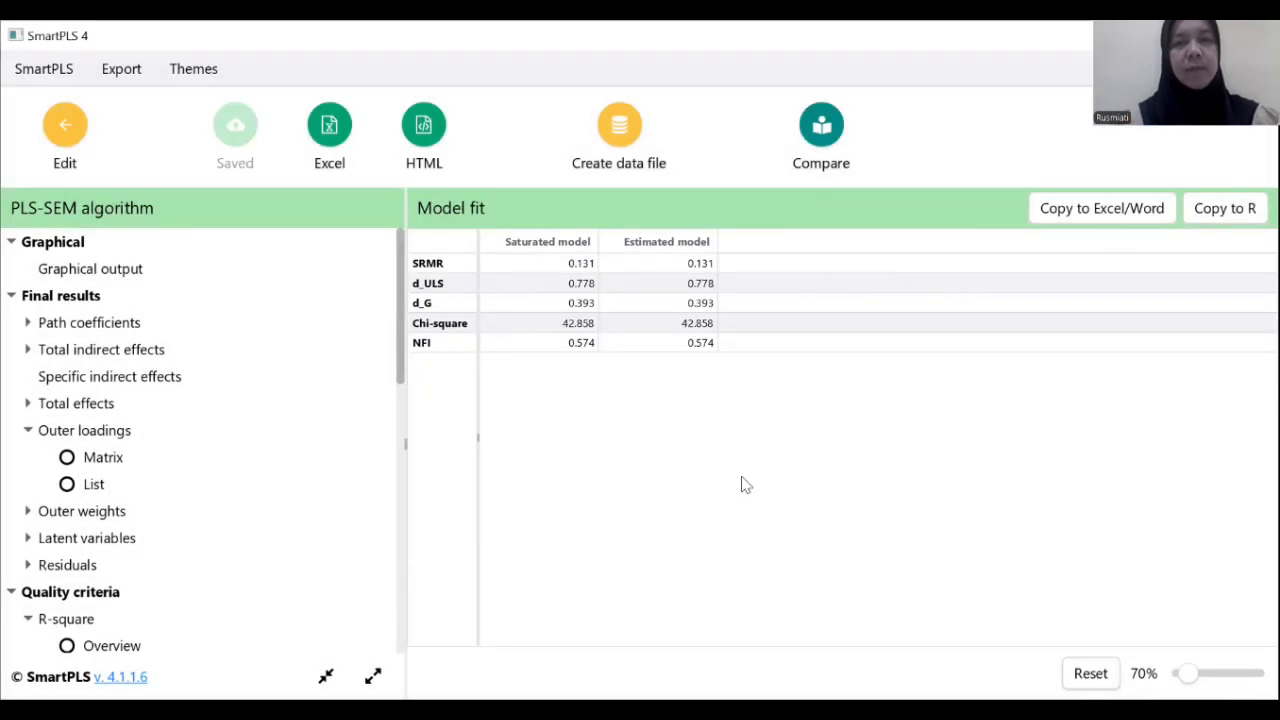
pyautogui.click(329, 127)
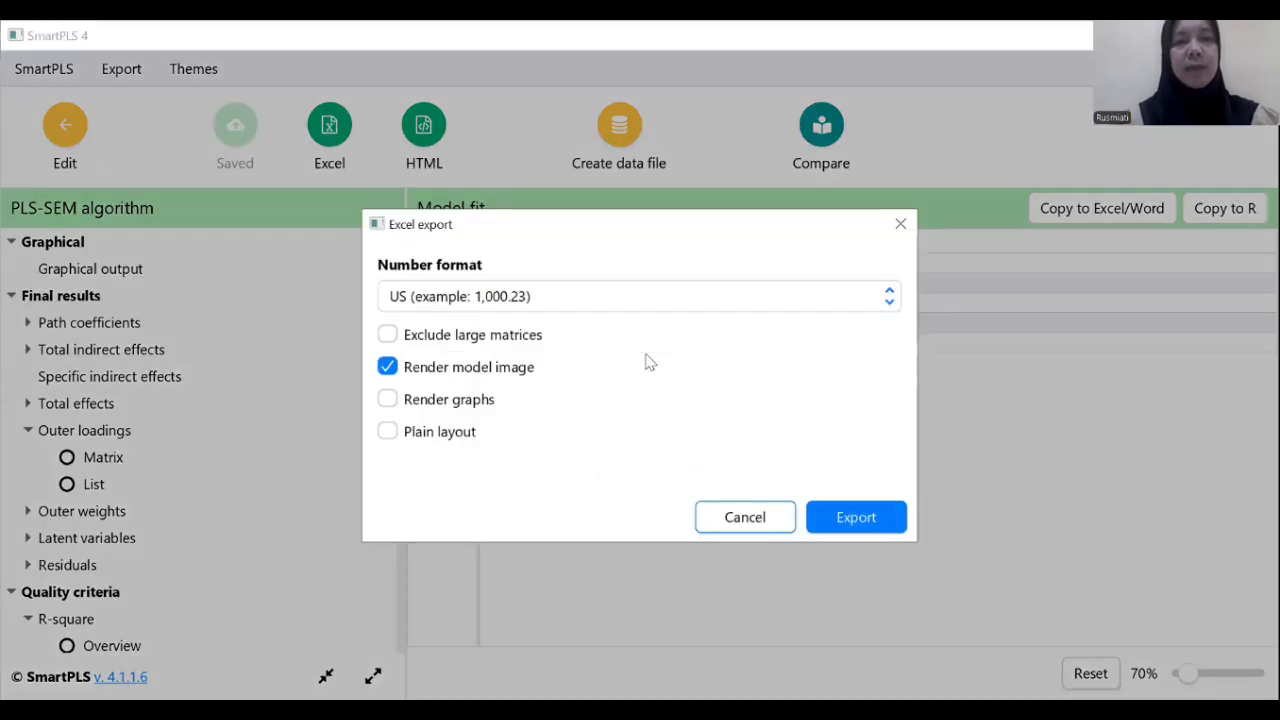
pyautogui.click(856, 518)
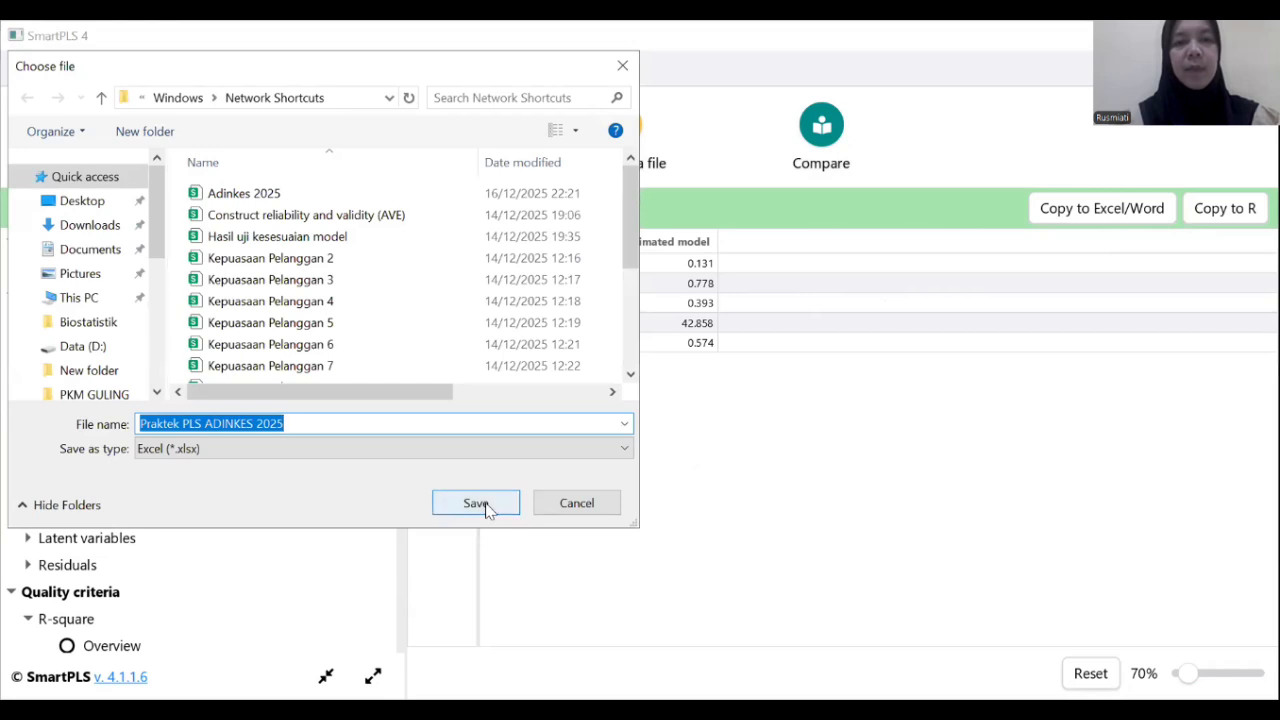
pyautogui.click(484, 506)
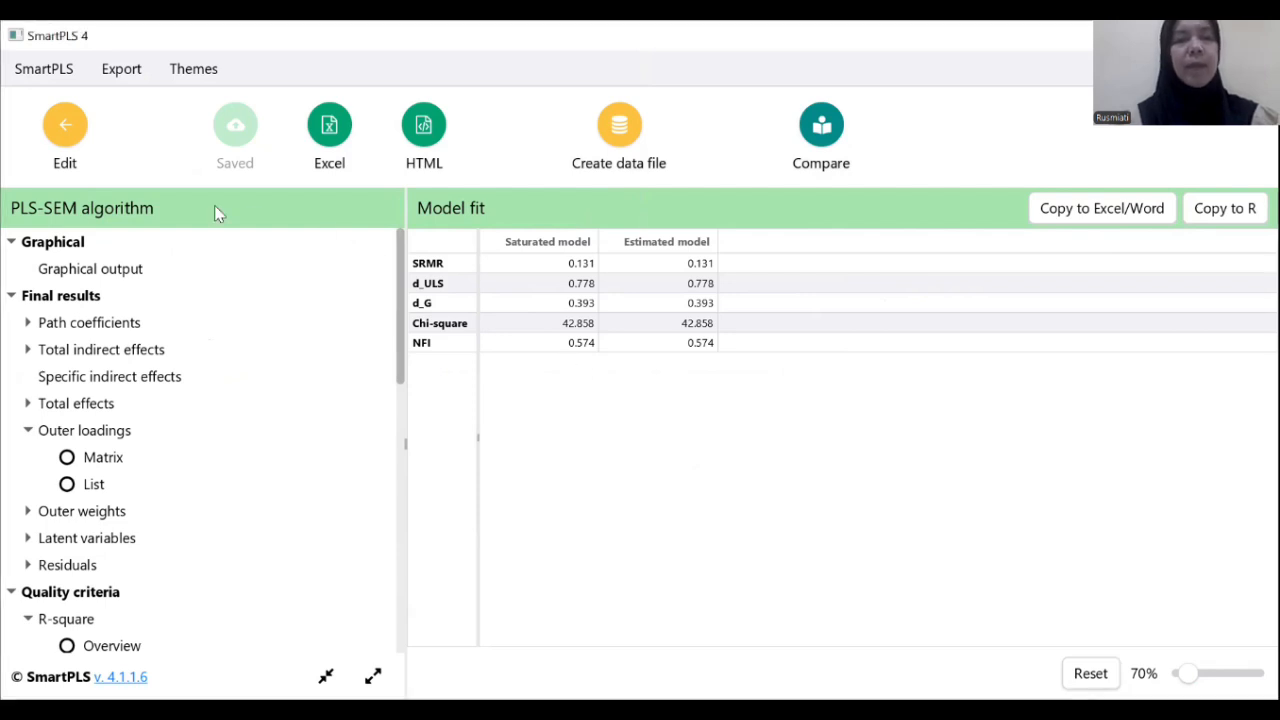
# Step: Return to the model and run Bootstrapping with 5000 subsamples, Percentile bootstrap, Two tailed test, 0.05 significance level and Fixed seed
pyautogui.click(64, 124)
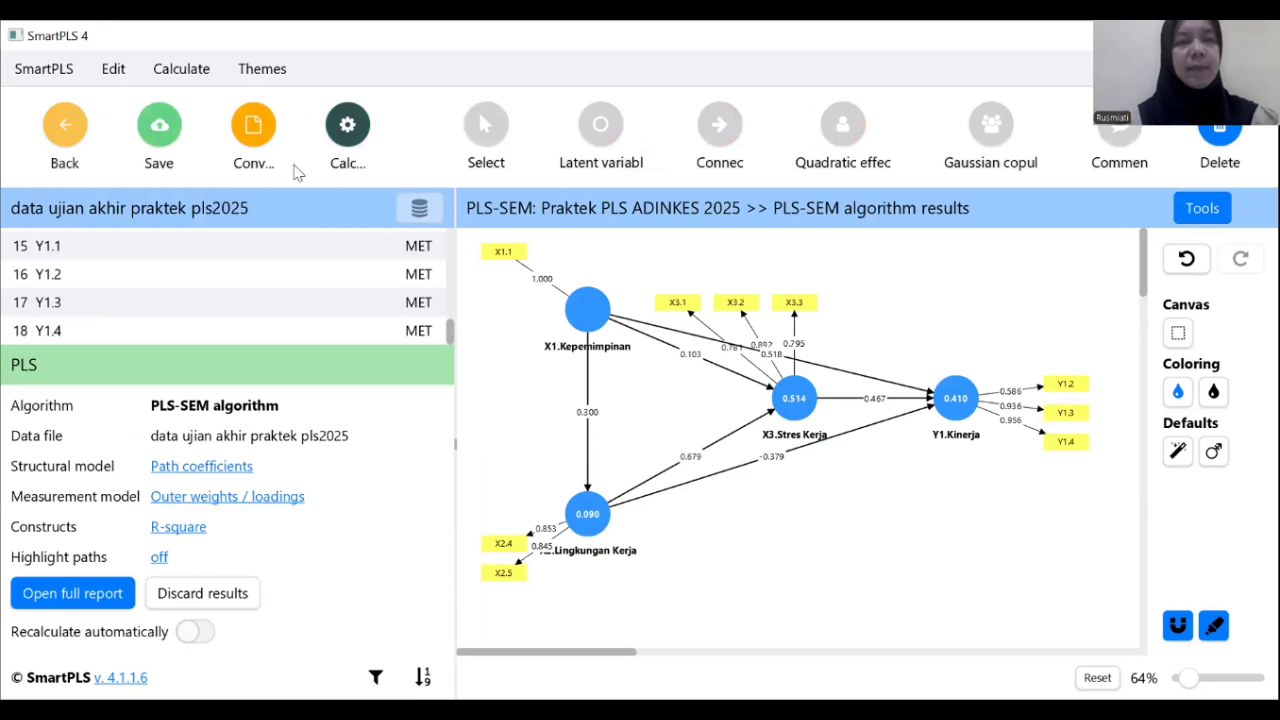
pyautogui.click(348, 132)
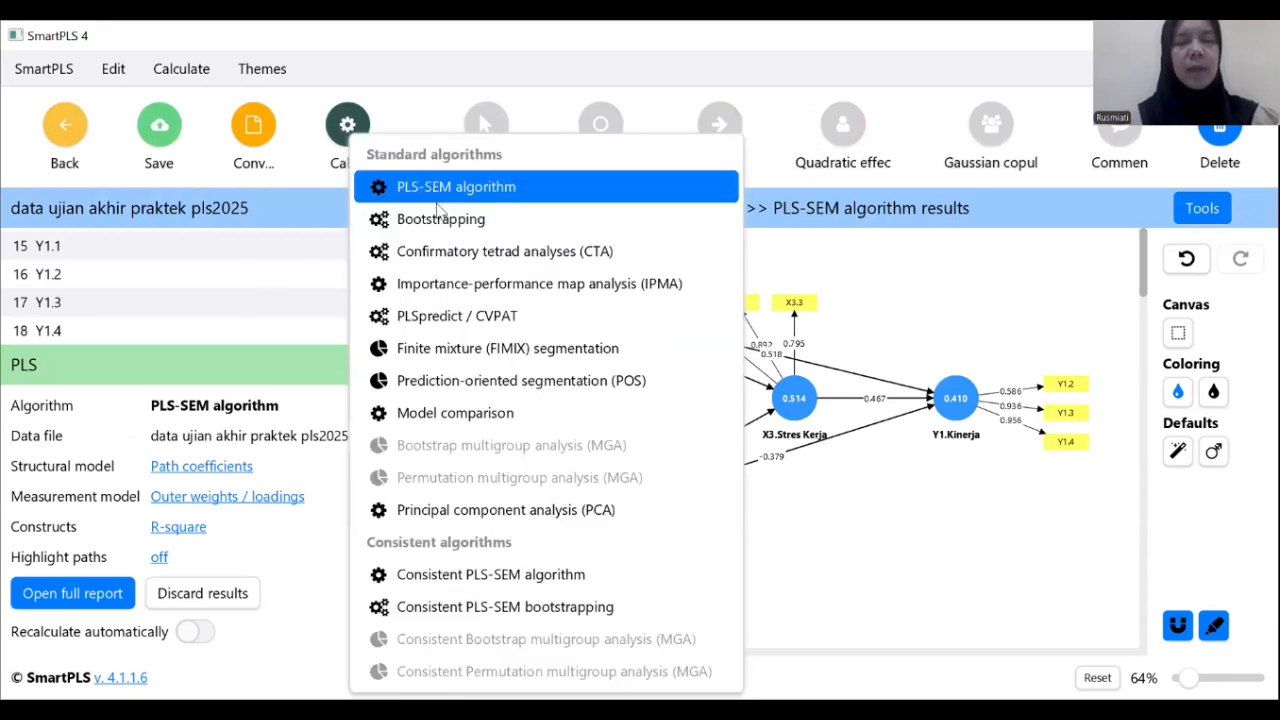
pyautogui.click(437, 222)
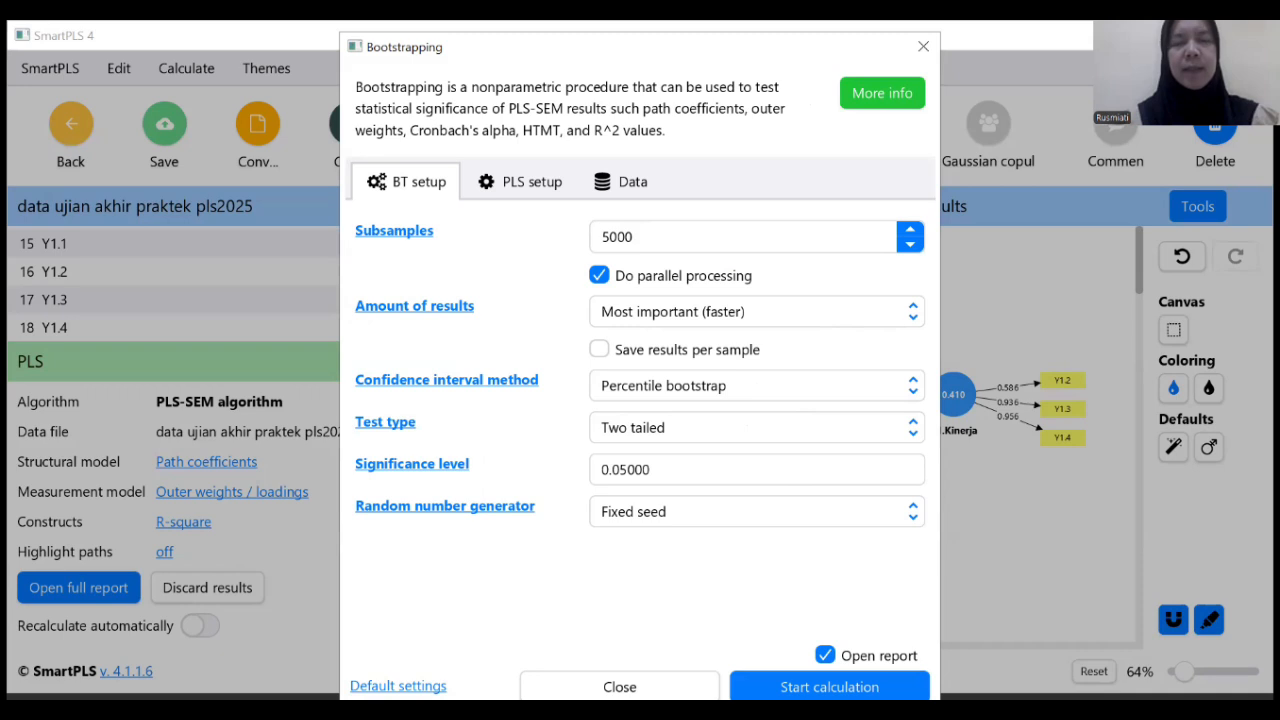
pyautogui.press('Return')
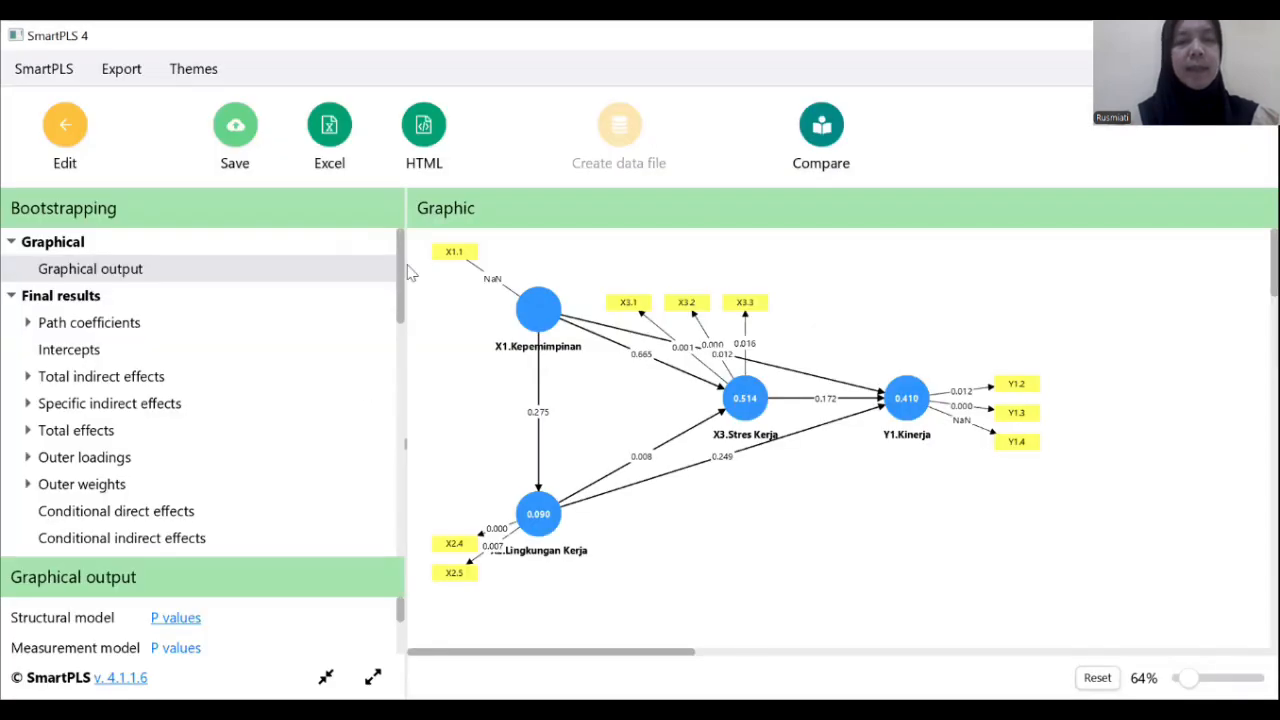
# Step: Examine the bootstrapped path coefficients with their mean, standard deviation, T values and p values
pyautogui.click(79, 324)
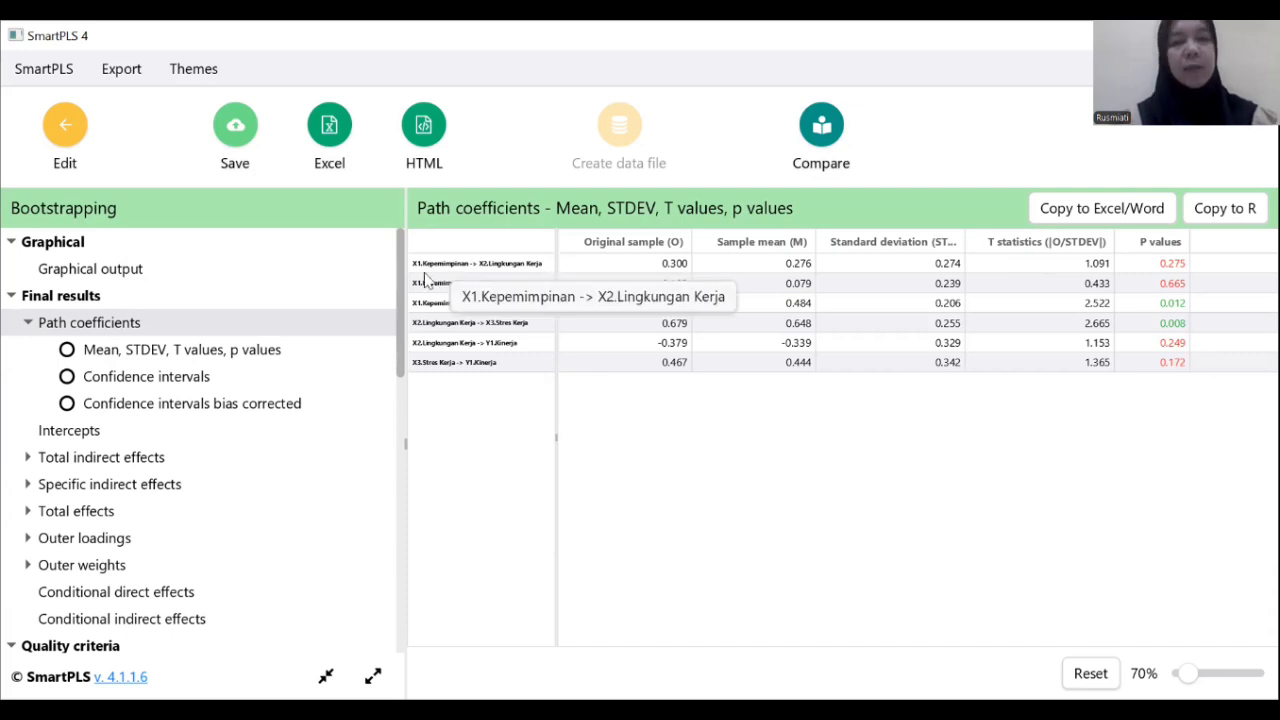
pyautogui.moveTo(400, 288); pyautogui.dragTo(400, 322)
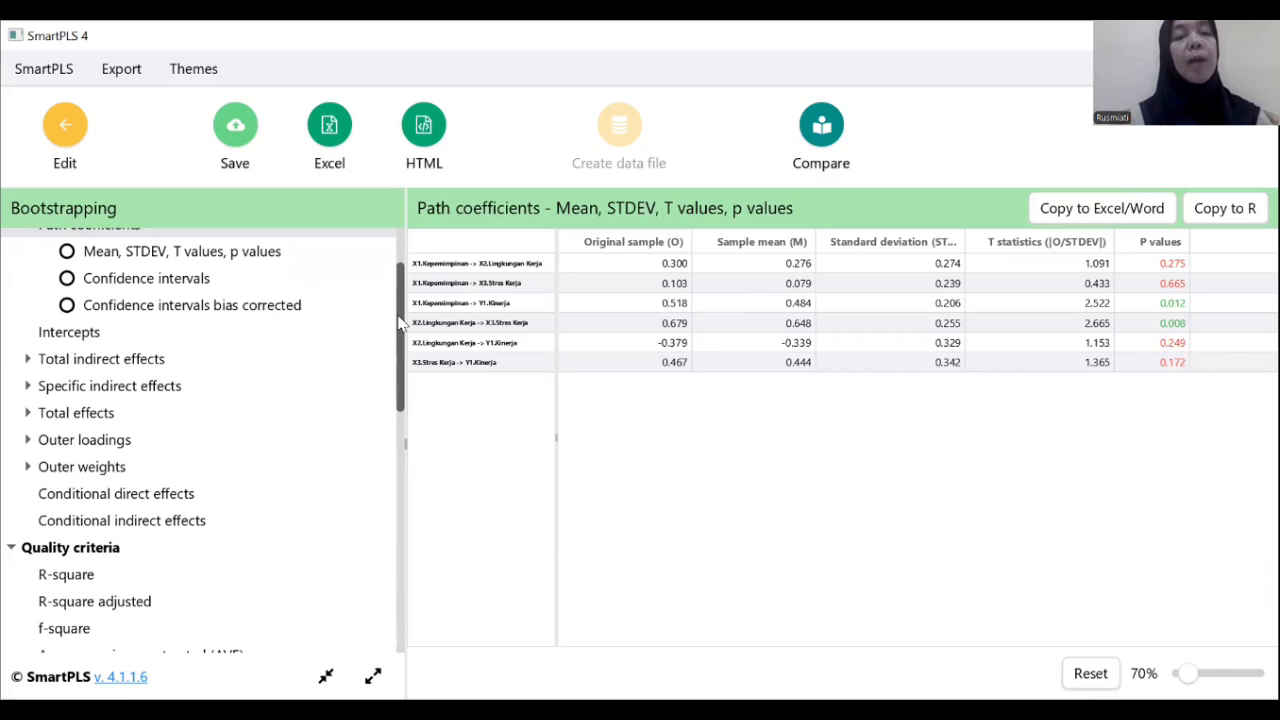
pyautogui.click(404, 262)
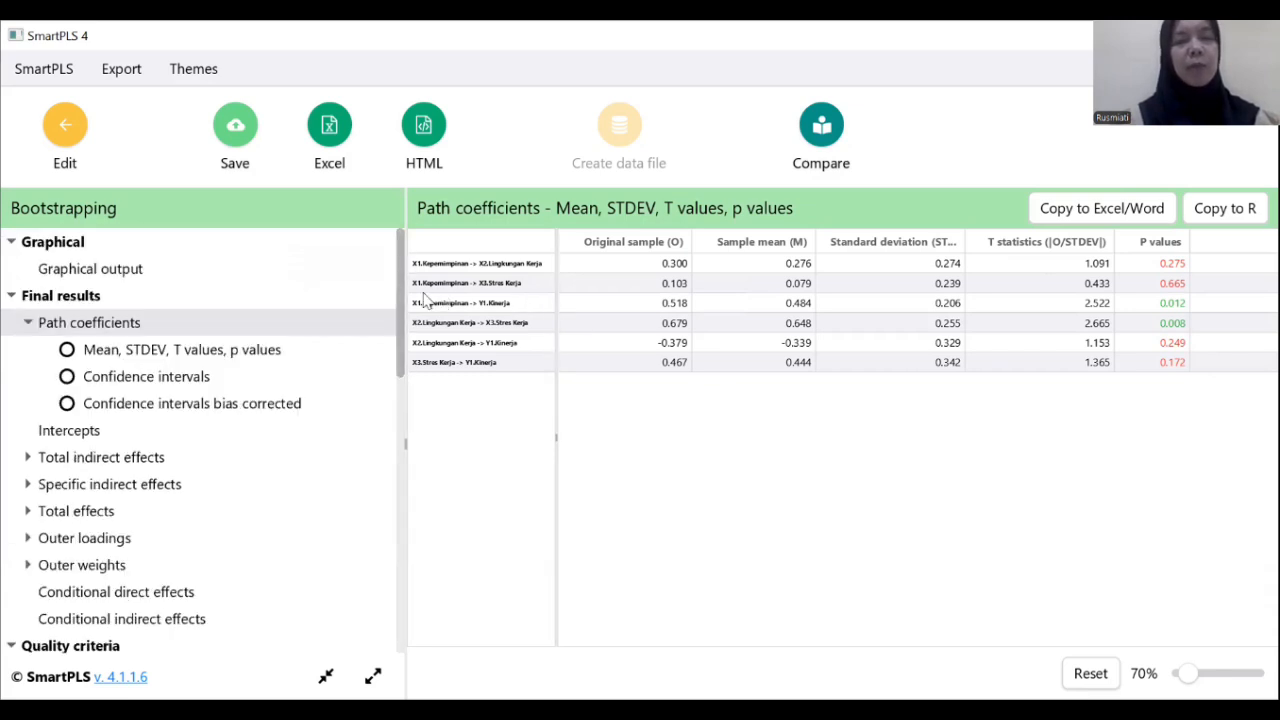
# Step: View the specific indirect effects with T and p values, and widen the row-label column until the full path names are readable
pyautogui.scroll(-3, 410, 326)
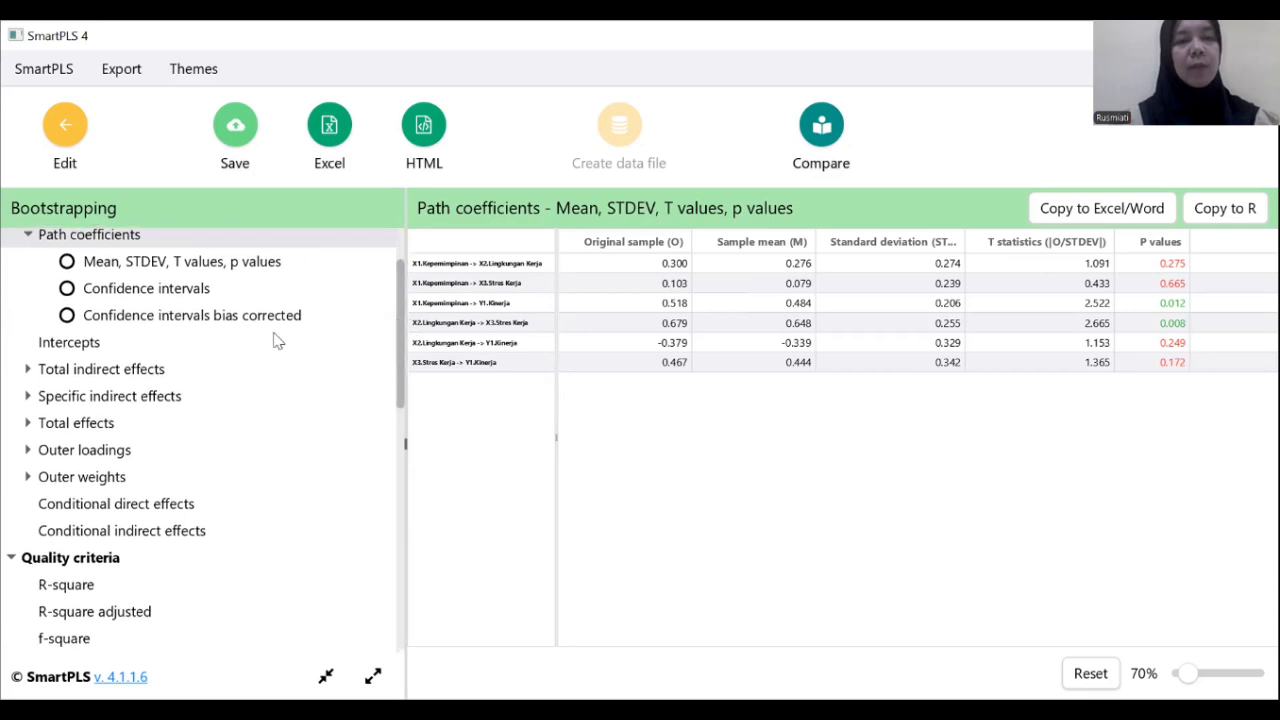
pyautogui.click(166, 397)
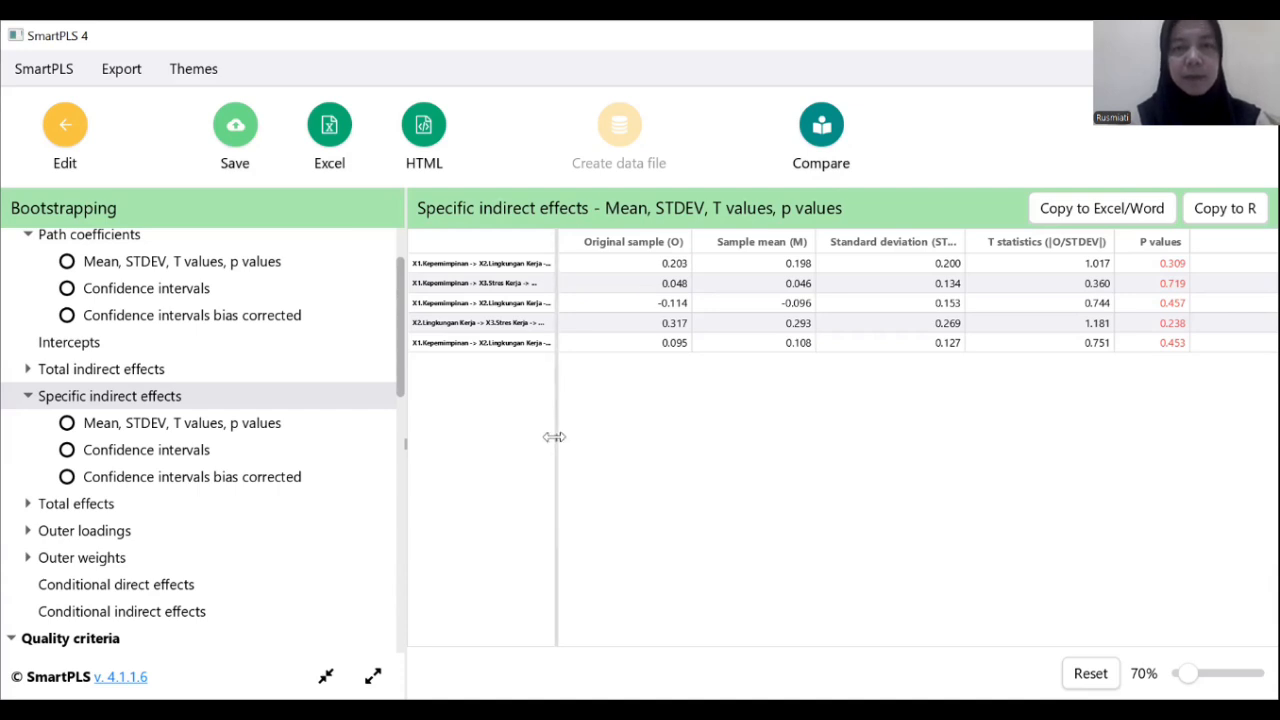
pyautogui.moveTo(554, 437); pyautogui.dragTo(594, 438)
pyautogui.moveTo(611, 439); pyautogui.dragTo(645, 438)
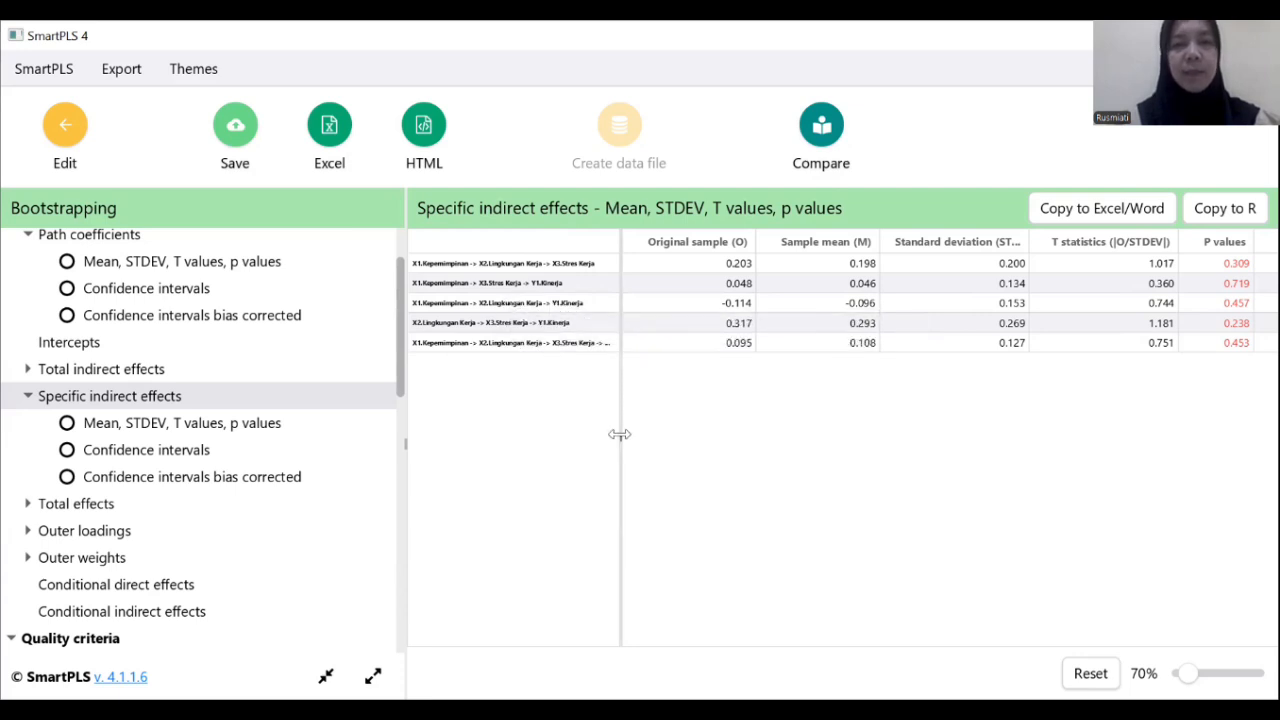
pyautogui.moveTo(622, 434); pyautogui.dragTo(651, 437)
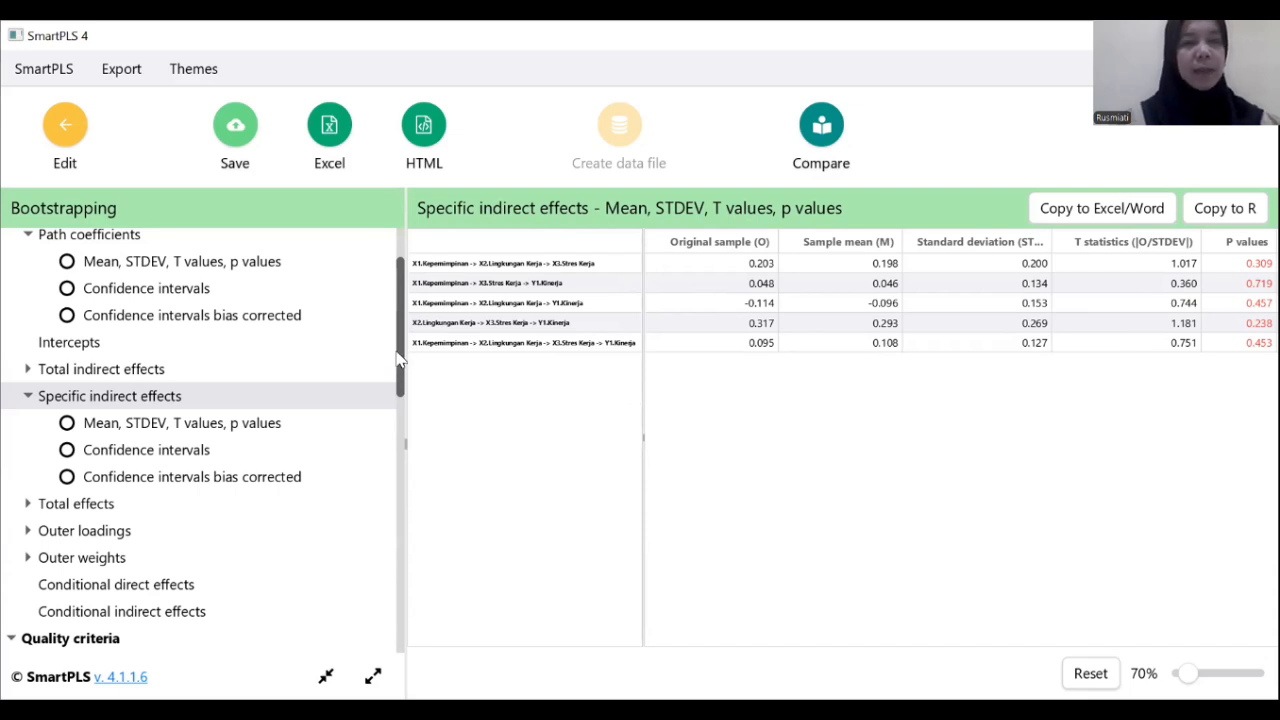
# Step: Save the report as Praktek PLS ADINKES 2025 - BT - 2025-12-17 and export it to Excel, replacing the existing Praktek PLS ADINKES 2025.xlsx
pyautogui.click(238, 135)
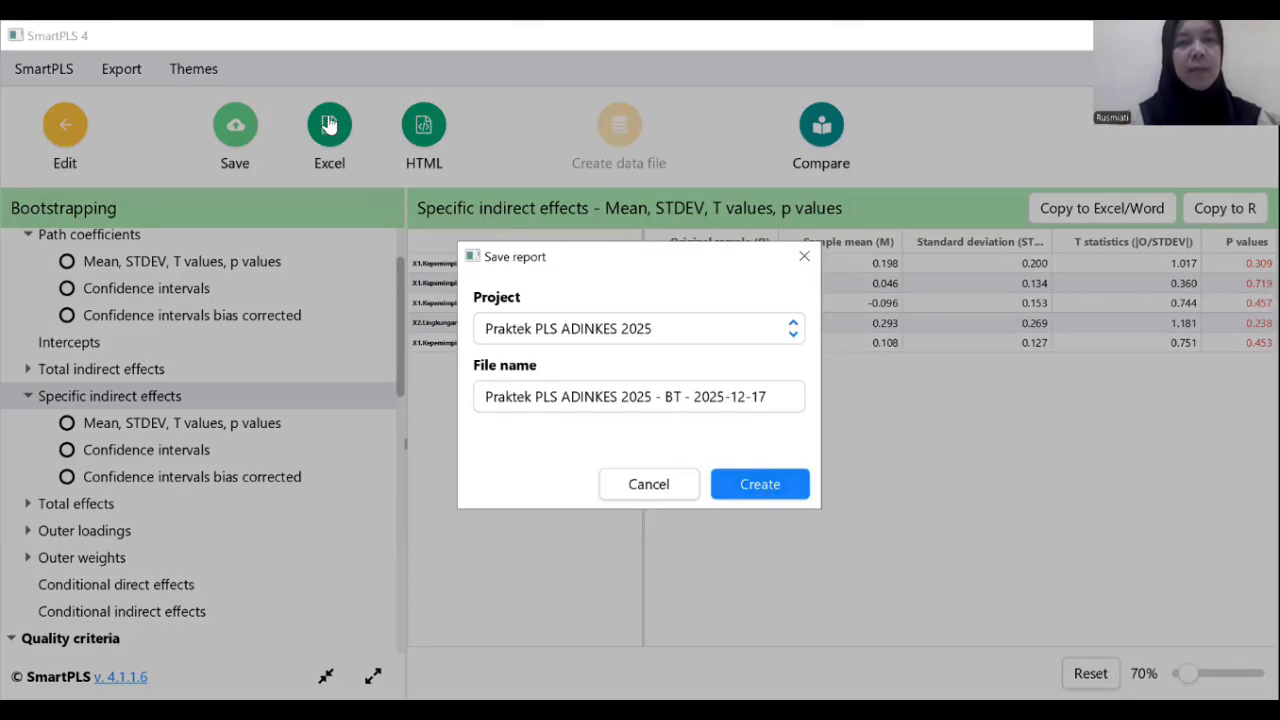
pyautogui.click(760, 484)
pyautogui.click(329, 126)
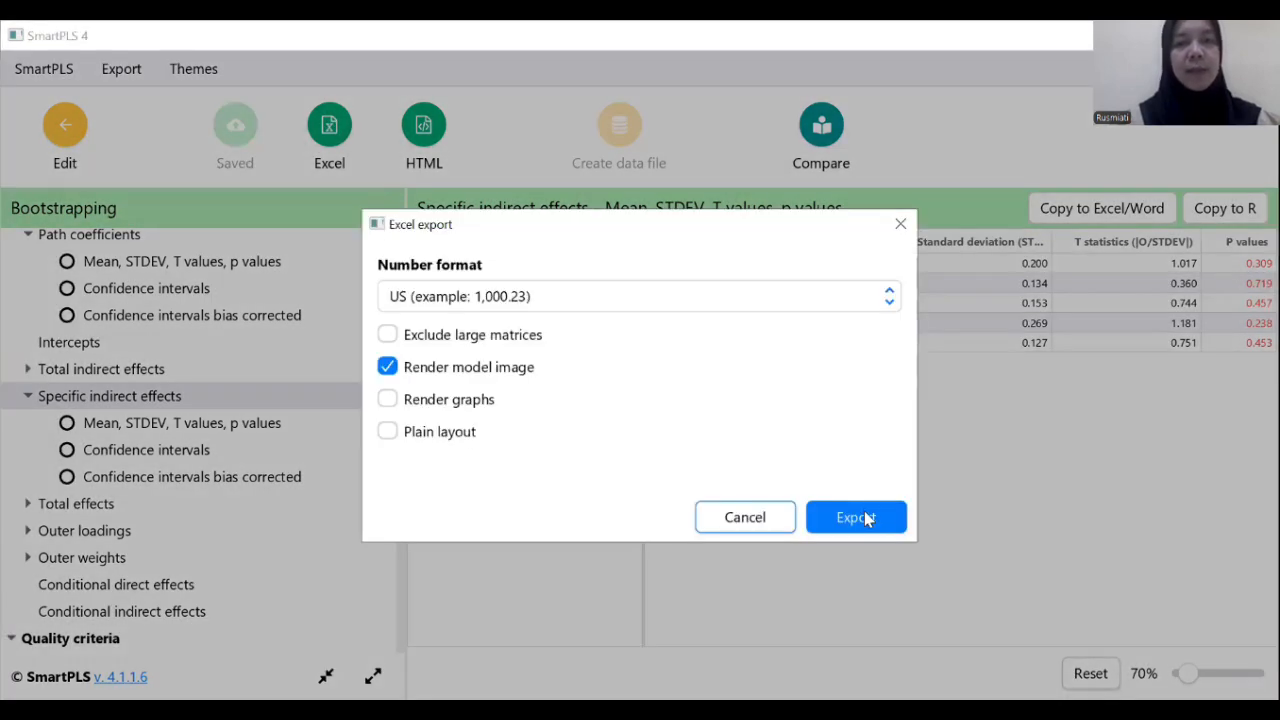
pyautogui.click(864, 512)
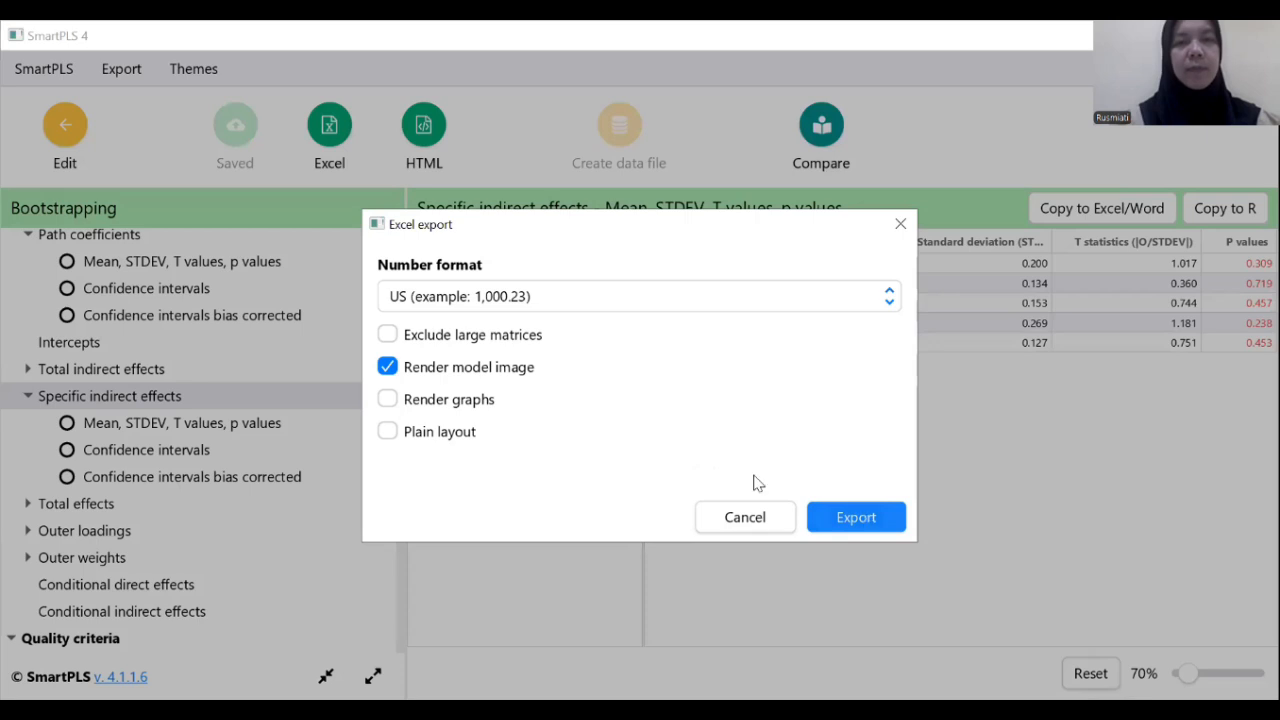
pyautogui.click(502, 510)
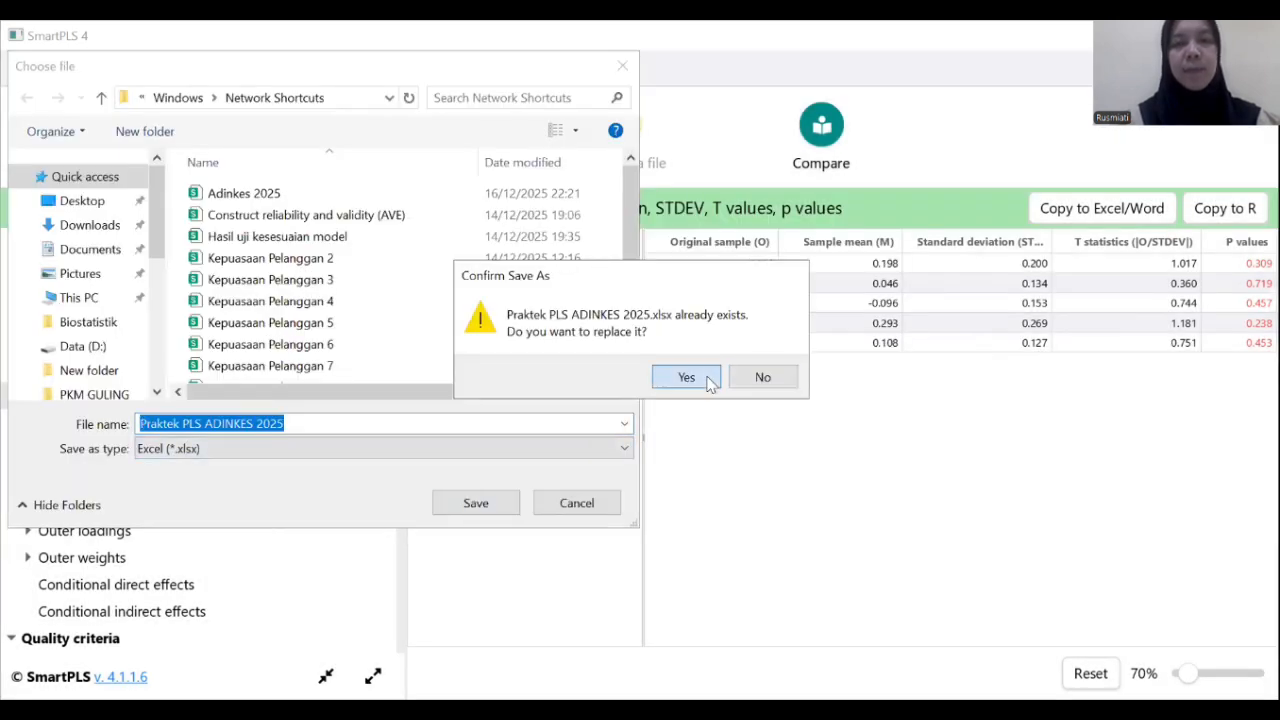
pyautogui.click(686, 377)
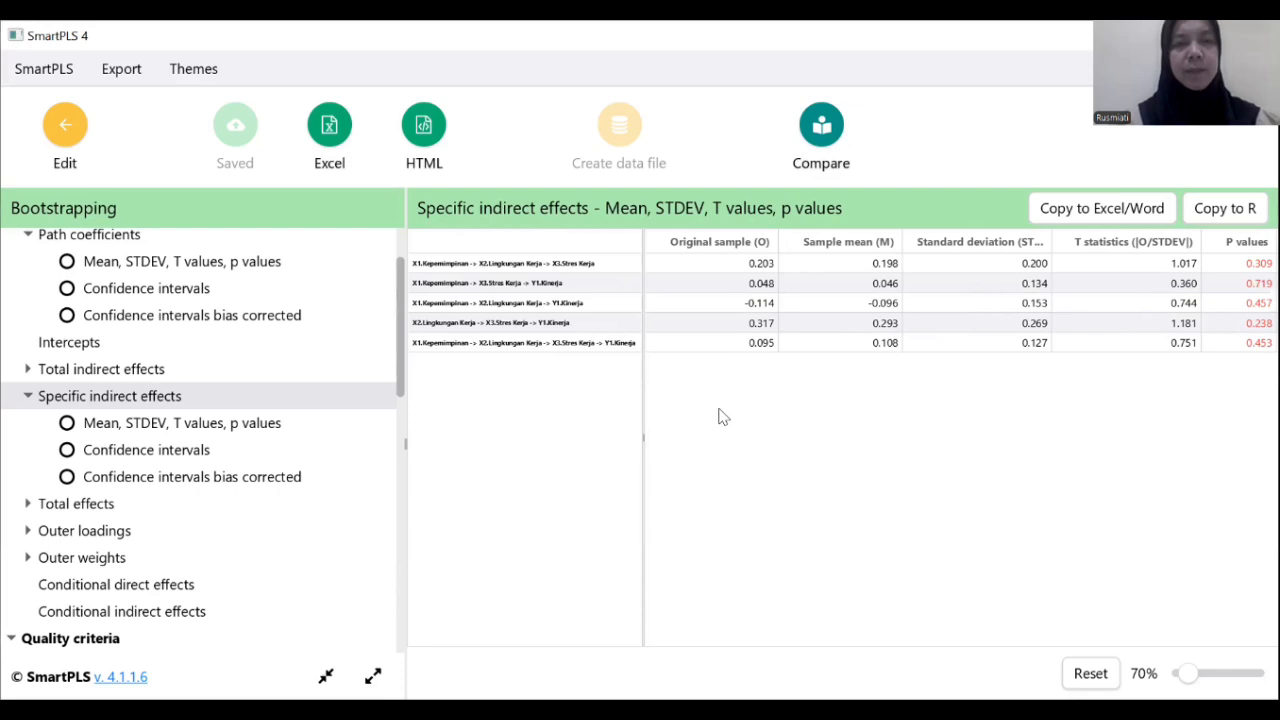
pyautogui.scroll(1, 405, 240)
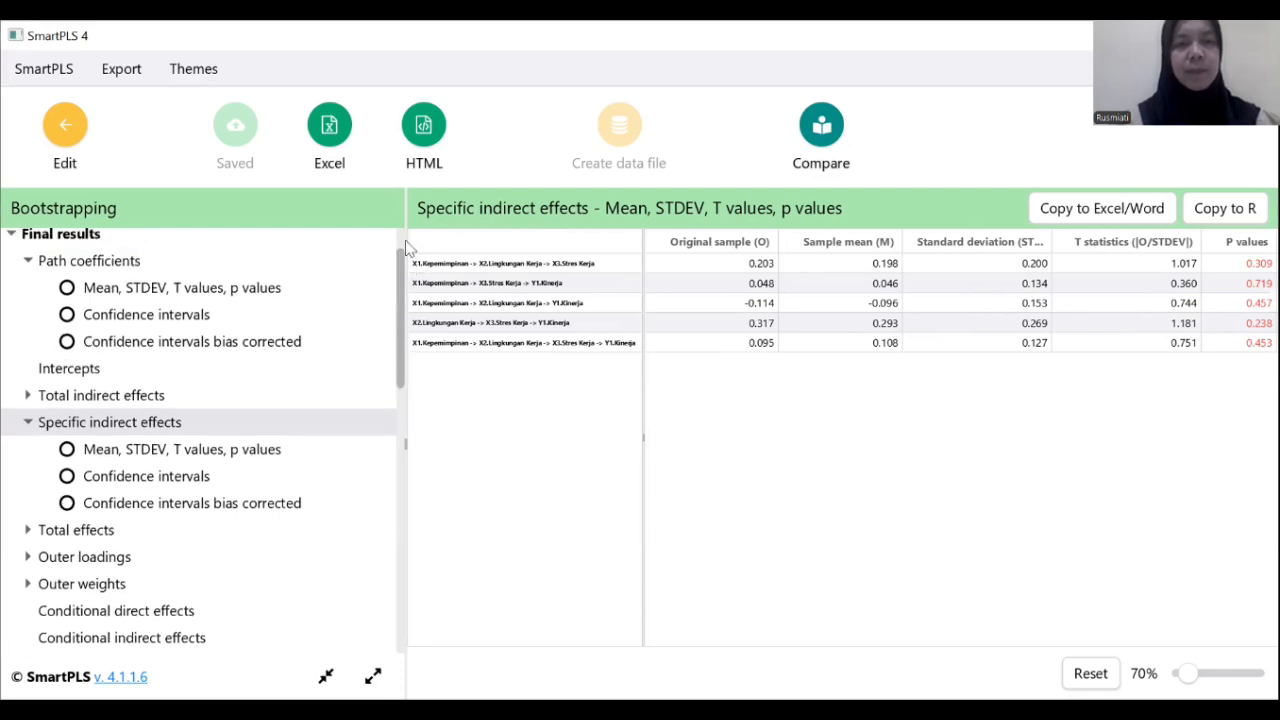
pyautogui.scroll(2, 405, 240)
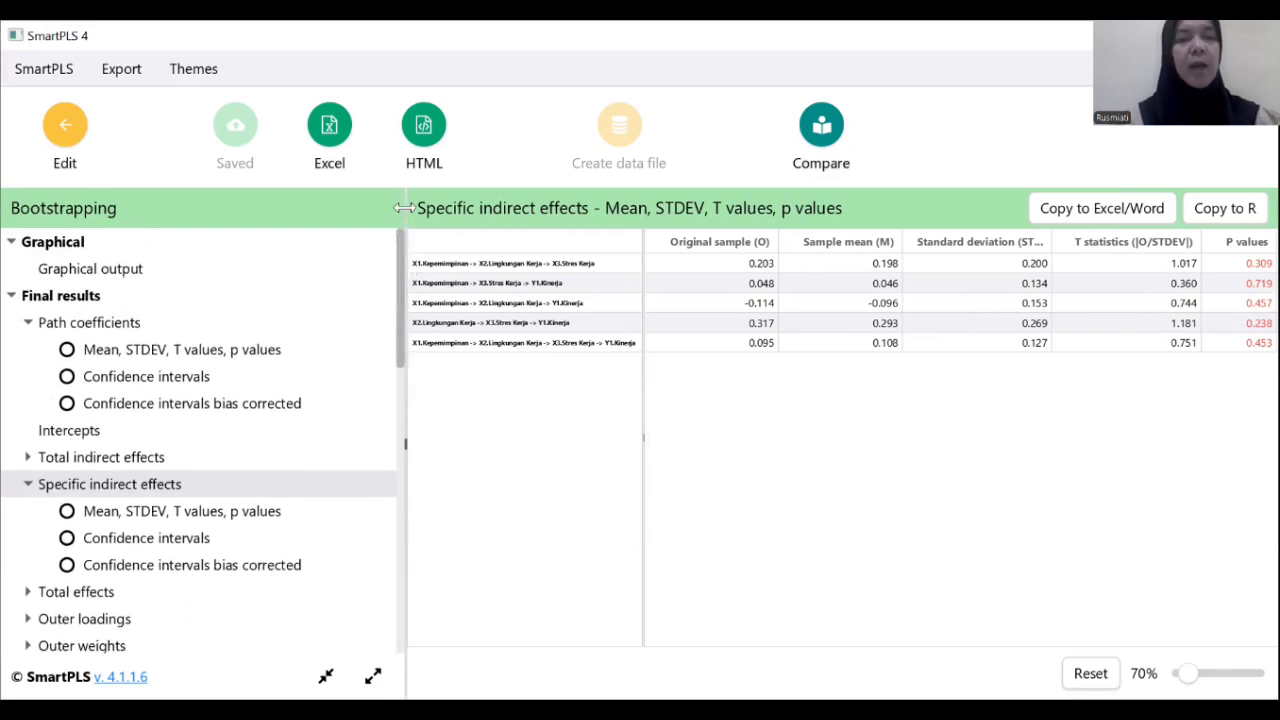